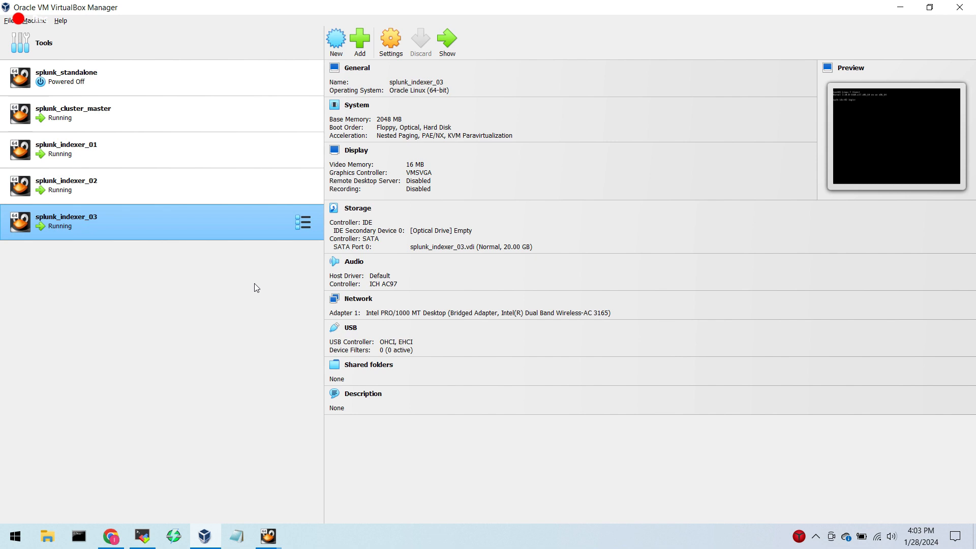
Switch to MobaXterm and open the saved SSH sessions splunk_cluster_master, splunk_indexer_01, splunk_indexer_02 and splunk_indexer_03.
{"action": "left_click", "coordinate": [142, 536]}
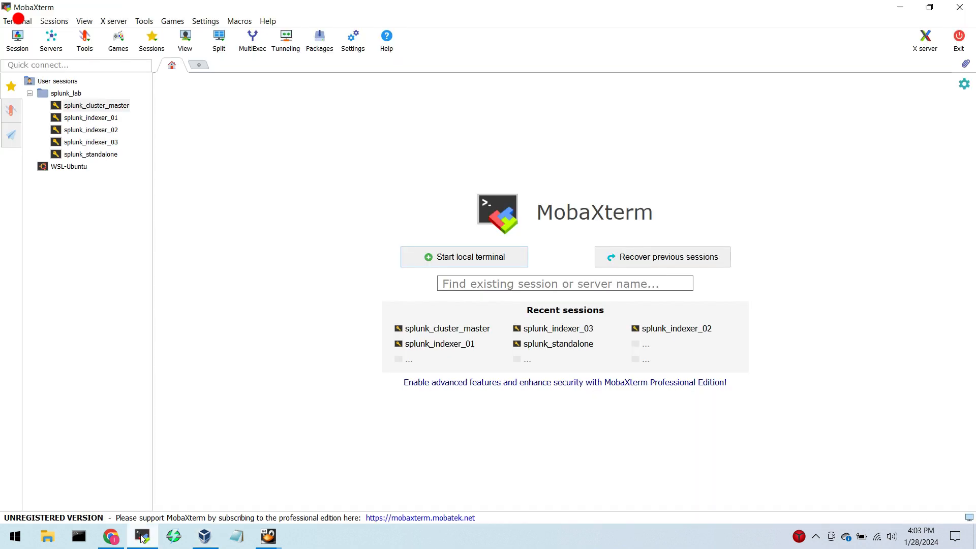
{"action": "left_click", "coordinate": [104, 118]}
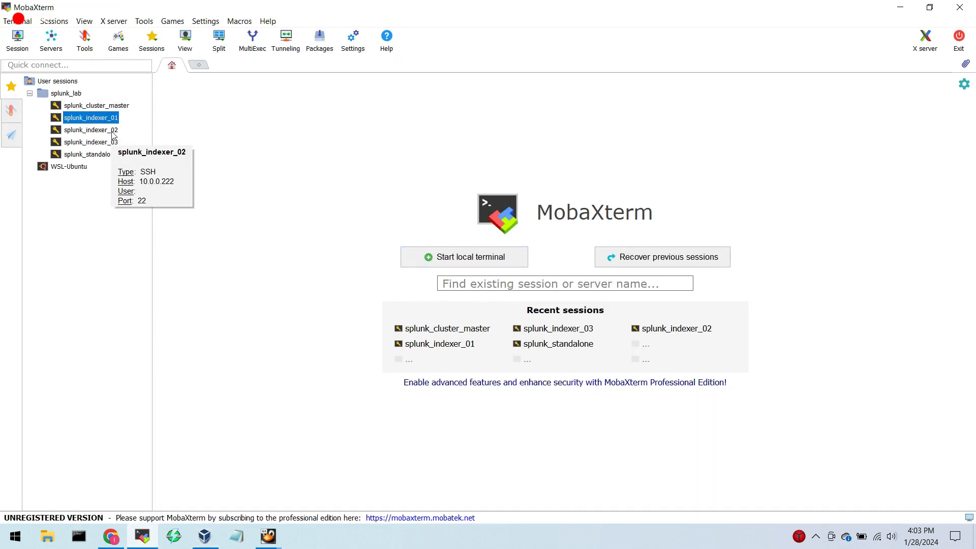
{"action": "left_click", "coordinate": [112, 131]}
{"action": "left_click", "coordinate": [113, 144]}
{"action": "left_click", "coordinate": [113, 156]}
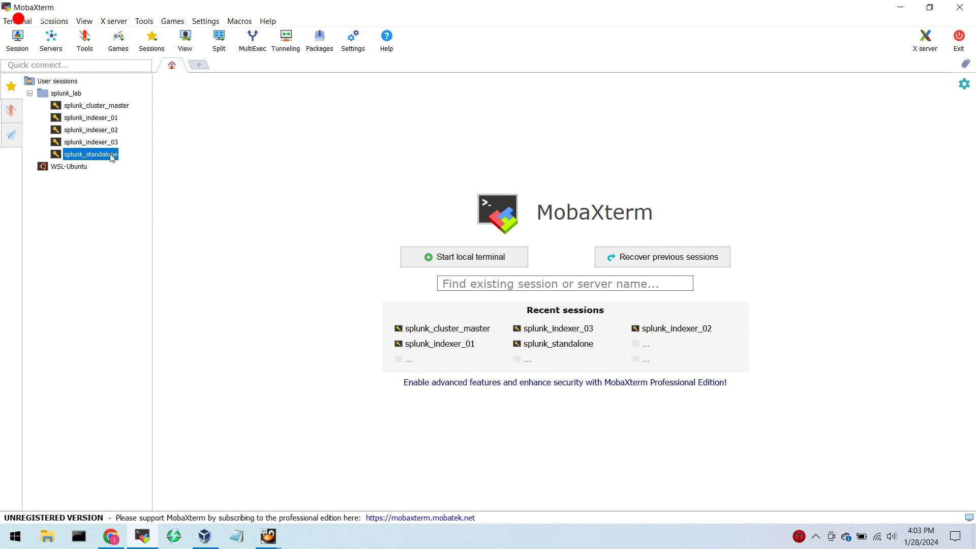
{"action": "left_click", "coordinate": [105, 227]}
{"action": "double_click", "coordinate": [105, 105]}
{"action": "double_click", "coordinate": [112, 119]}
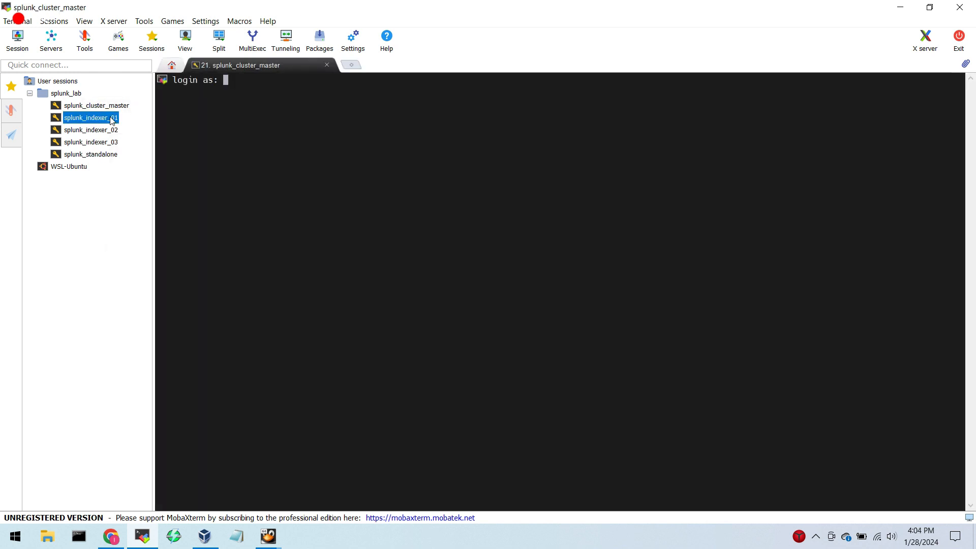
{"action": "double_click", "coordinate": [113, 130]}
{"action": "double_click", "coordinate": [114, 142]}
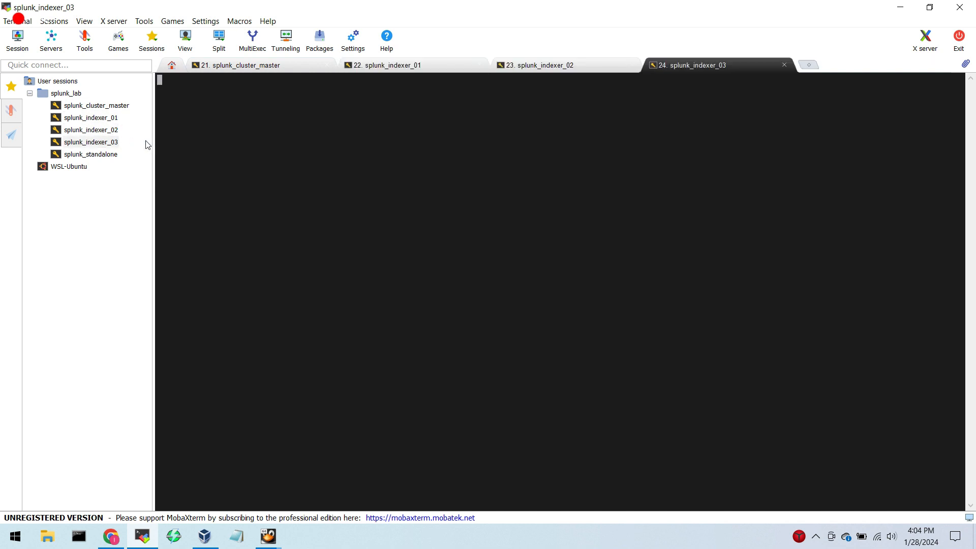
Turn on multi-execution mode for the four open SSH sessions, starting from splunk_cluster_master.
{"action": "left_click", "coordinate": [300, 64]}
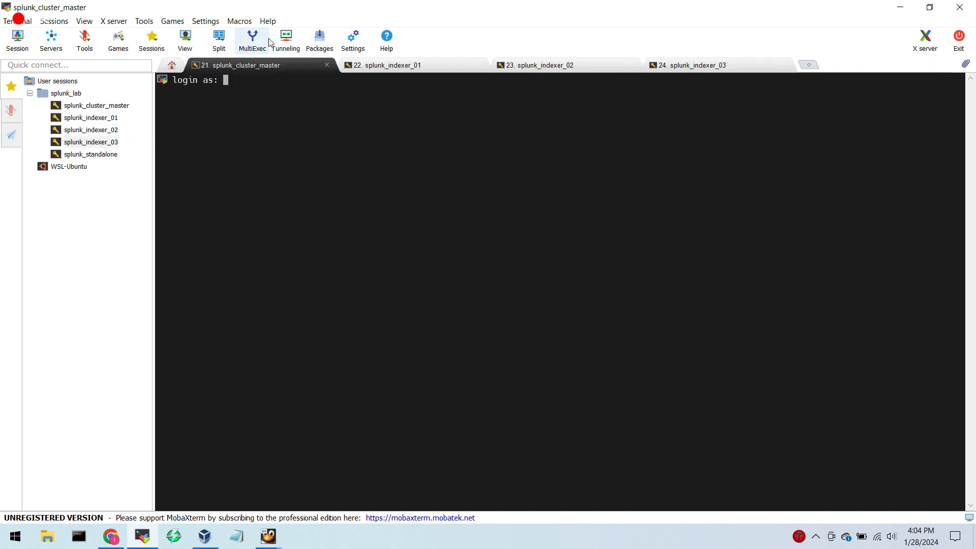
{"action": "left_click", "coordinate": [285, 40]}
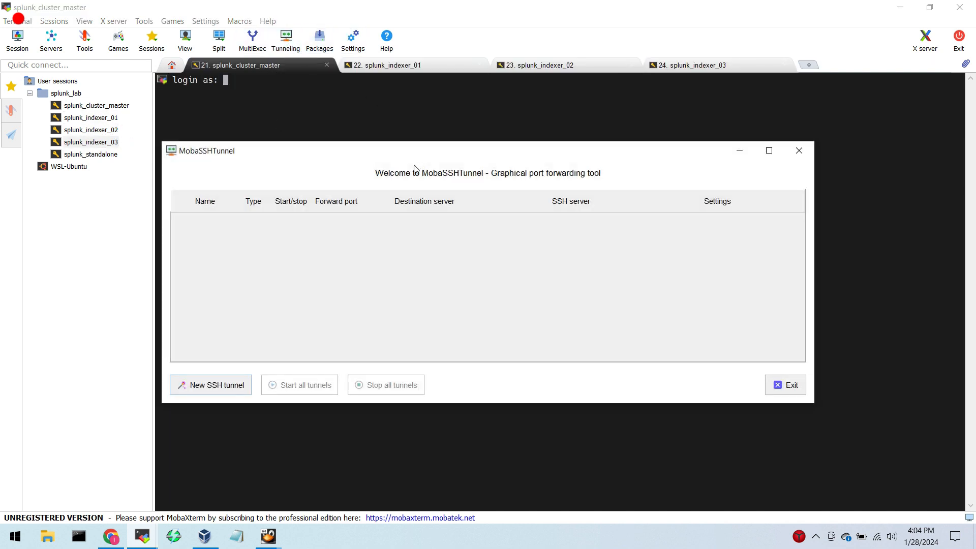
{"action": "left_click", "coordinate": [798, 150]}
{"action": "left_click", "coordinate": [252, 39]}
Log in to all four servers at once as root, entering the account password.
{"action": "type", "text": "root"}
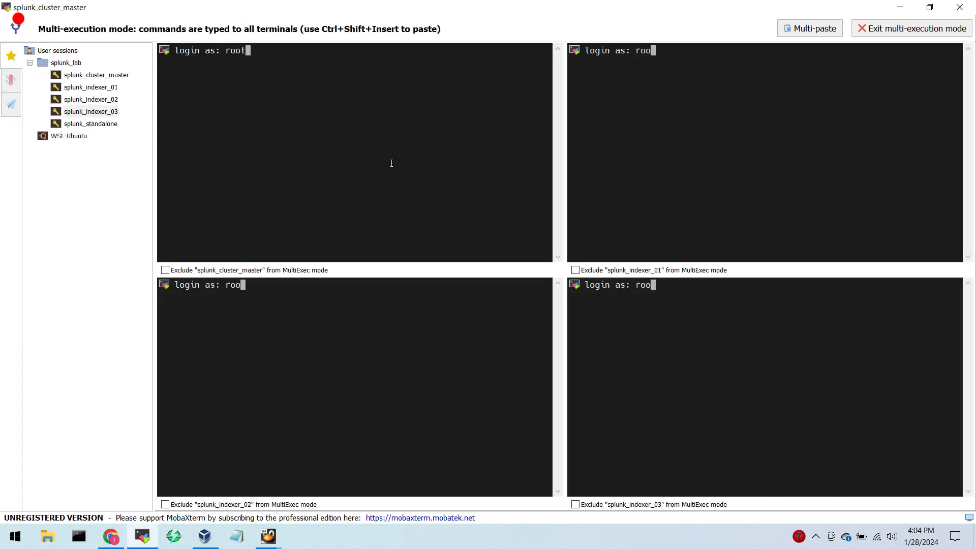
{"action": "key", "text": "Return"}
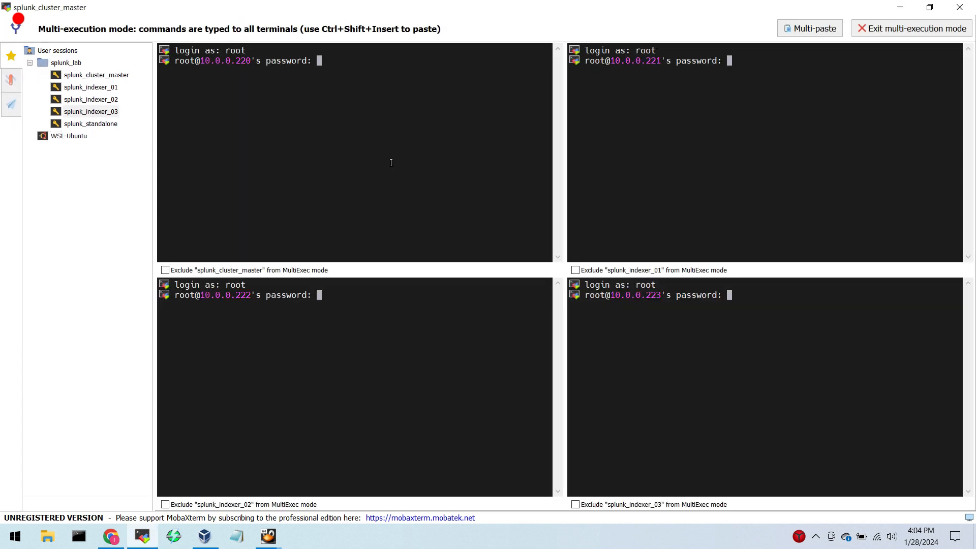
{"action": "key", "text": "Return"}
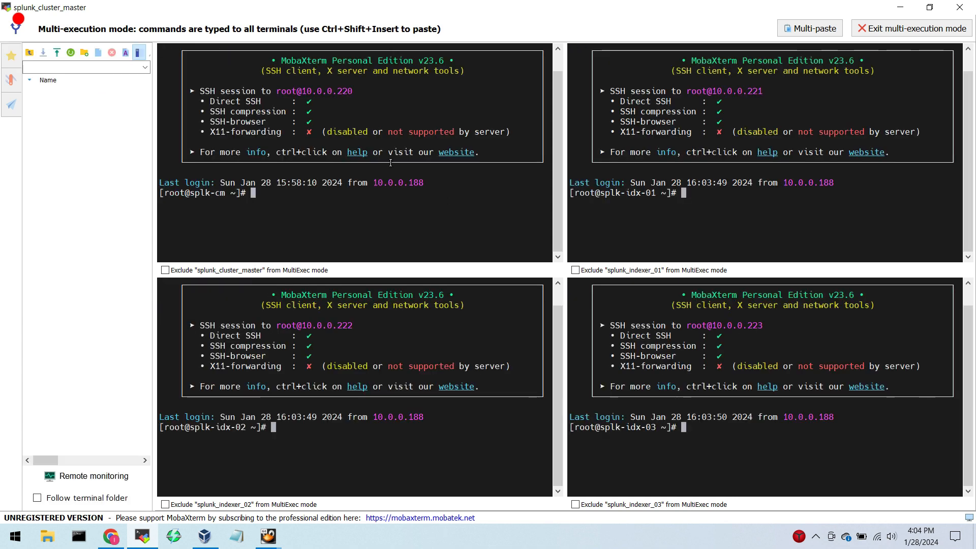
Clear all four terminals, run "ip a" and highlight the enp0s3 IPv4 address of each server.
{"action": "type", "text": "clear"}
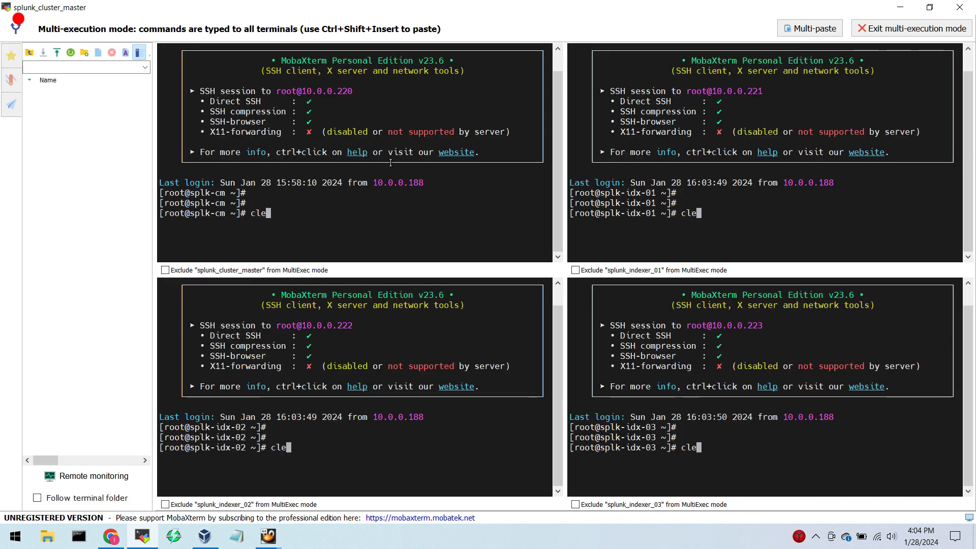
{"action": "key", "text": "Return"}
{"action": "type", "text": "ip a"}
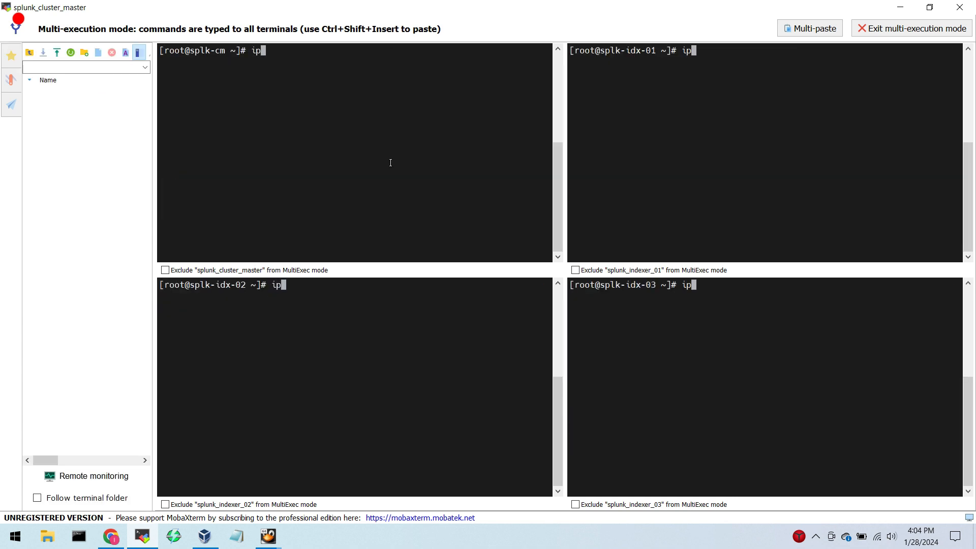
{"action": "key", "text": "Return"}
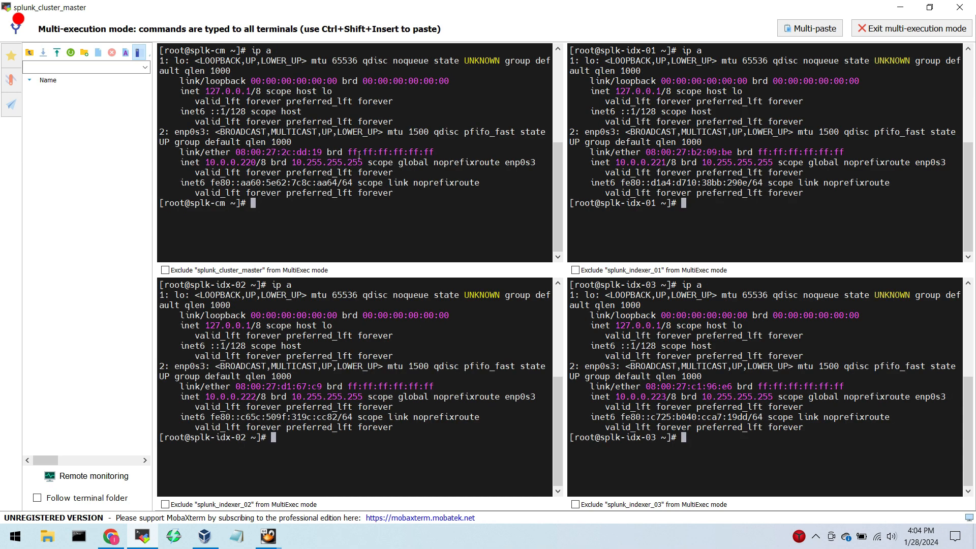
{"action": "double_click", "coordinate": [250, 162]}
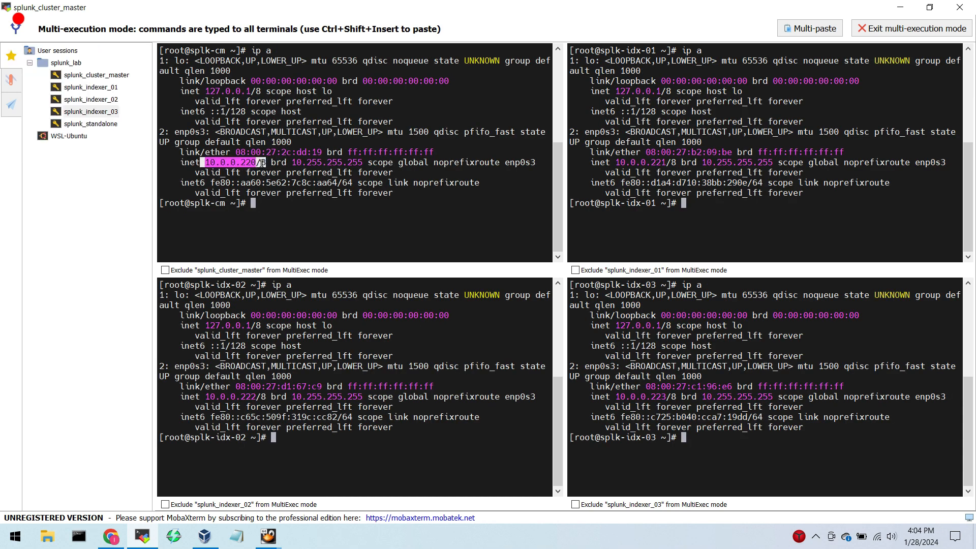
{"action": "left_click_drag", "start_coordinate": [614, 162], "coordinate": [671, 163]}
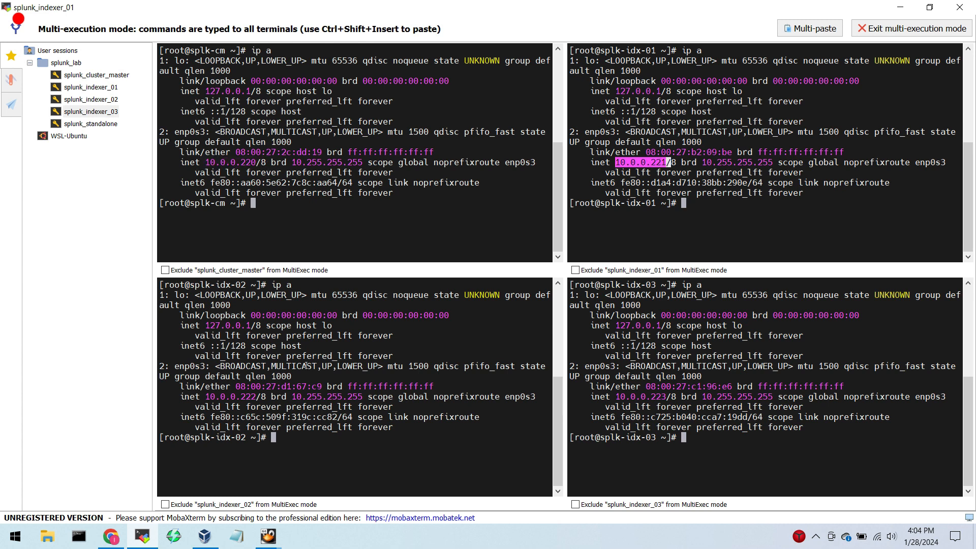
{"action": "left_click_drag", "start_coordinate": [205, 396], "coordinate": [261, 397]}
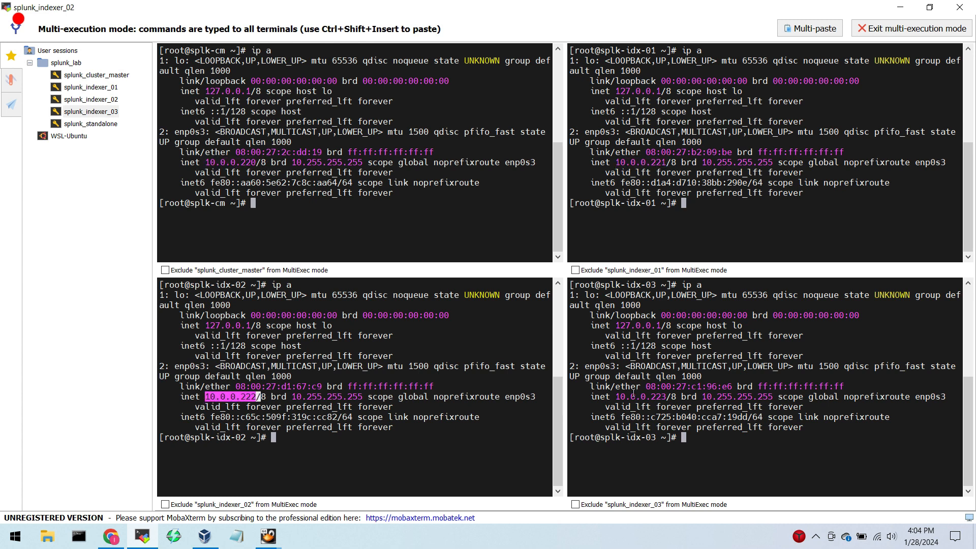
{"action": "left_click_drag", "start_coordinate": [615, 397], "coordinate": [667, 397]}
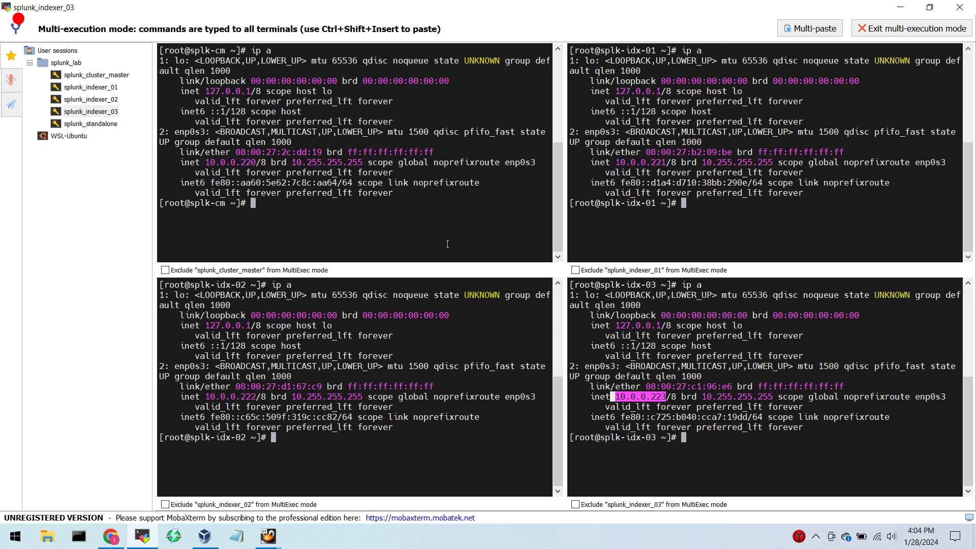
Clear the four terminals and run "hostname" to check each server's name.
{"action": "type", "text": "clear"}
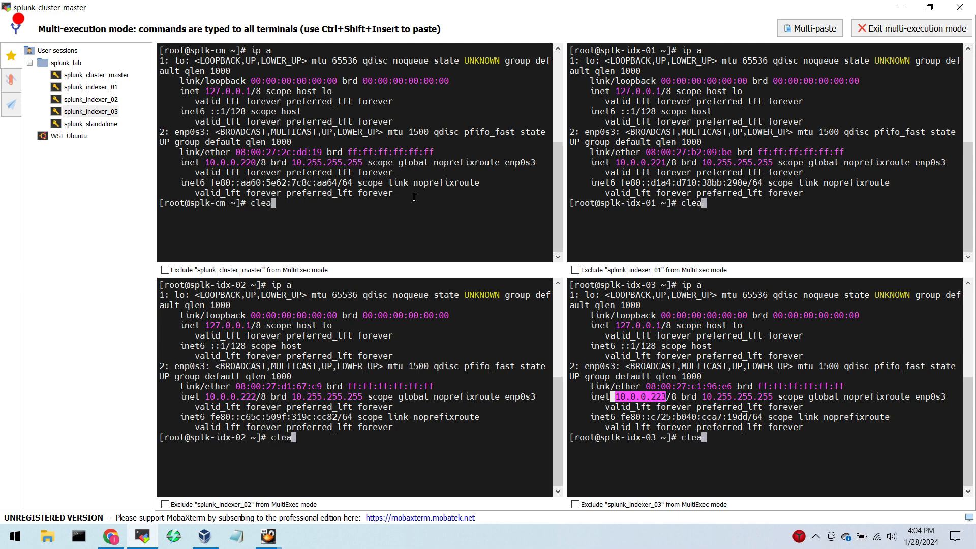
{"action": "key", "text": "Return"}
{"action": "type", "text": "hostname"}
{"action": "key", "text": "Return"}
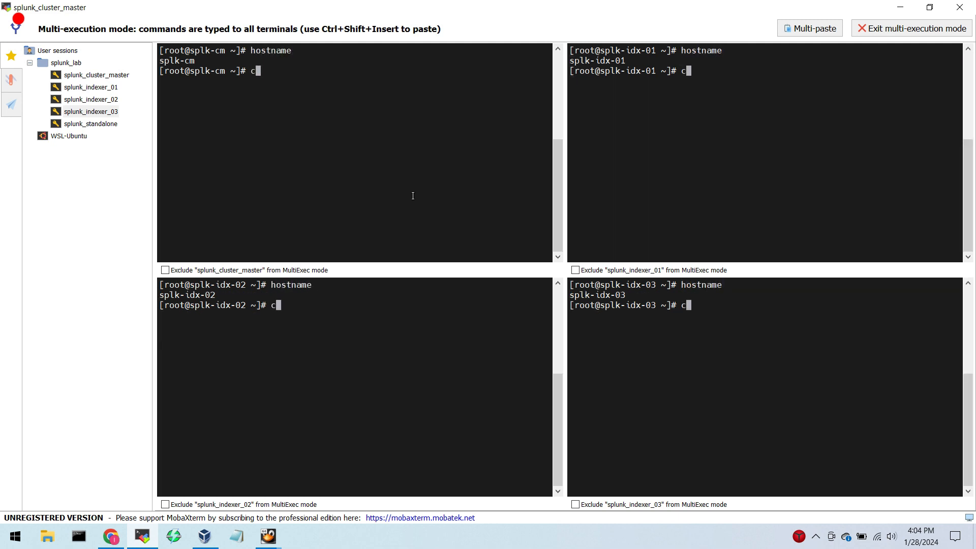
{"action": "type", "text": "clear"}
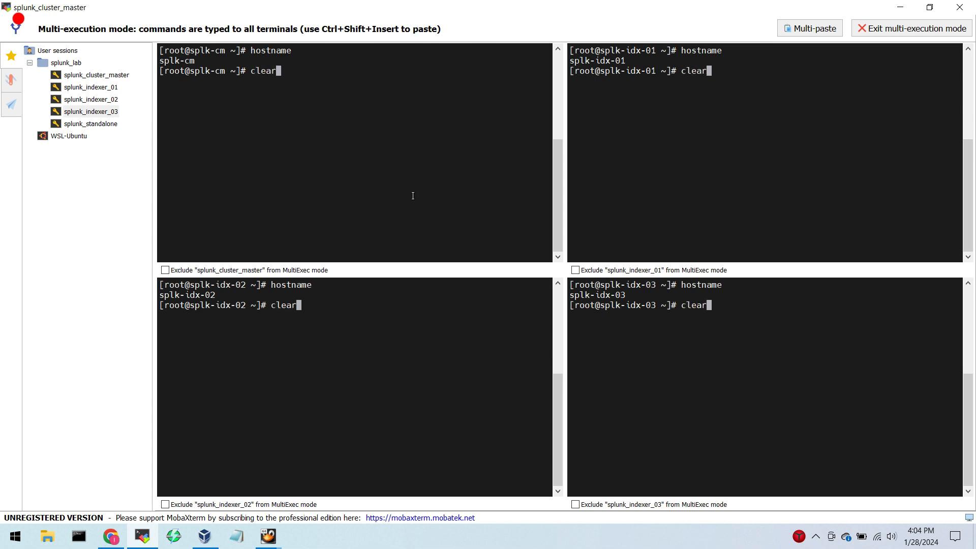
{"action": "key", "text": "BackSpace"}
{"action": "key", "text": "BackSpace"}
{"action": "key", "text": "BackSpace"}
{"action": "key", "text": "BackSpace"}
{"action": "key", "text": "BackSpace"}
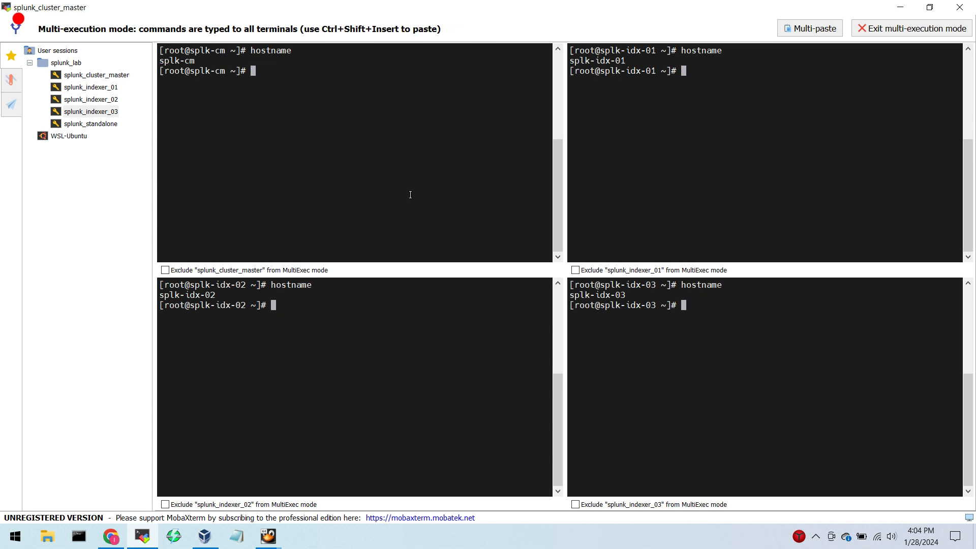
Check the Splunk service on all four servers with "/opt/splunk/bin/splunk status".
{"action": "type", "text": "/opt/splunk/bin/s"}
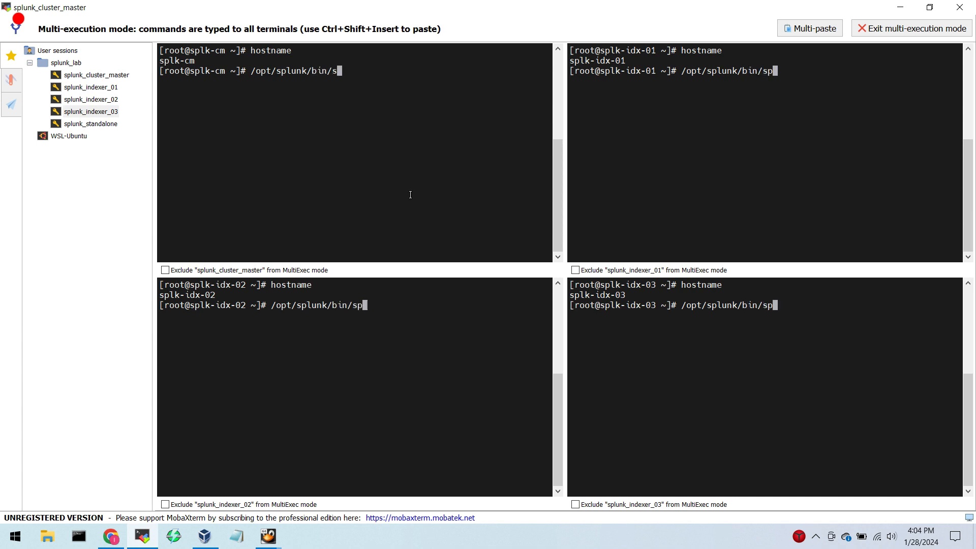
{"action": "type", "text": "plunk status"}
{"action": "key", "text": "Return"}
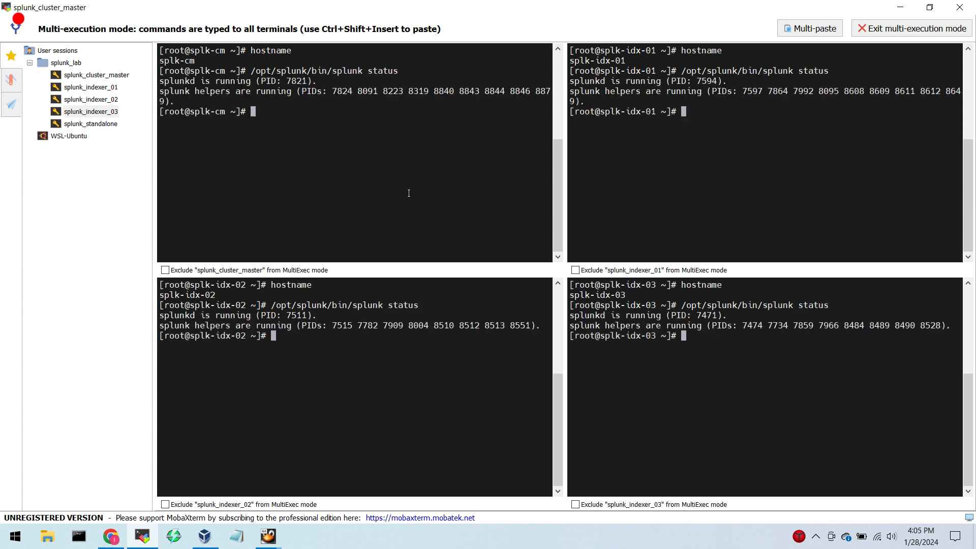
List the open firewall ports on all four servers with "firewall-cmd --list-port".
{"action": "type", "text": "firewal"}
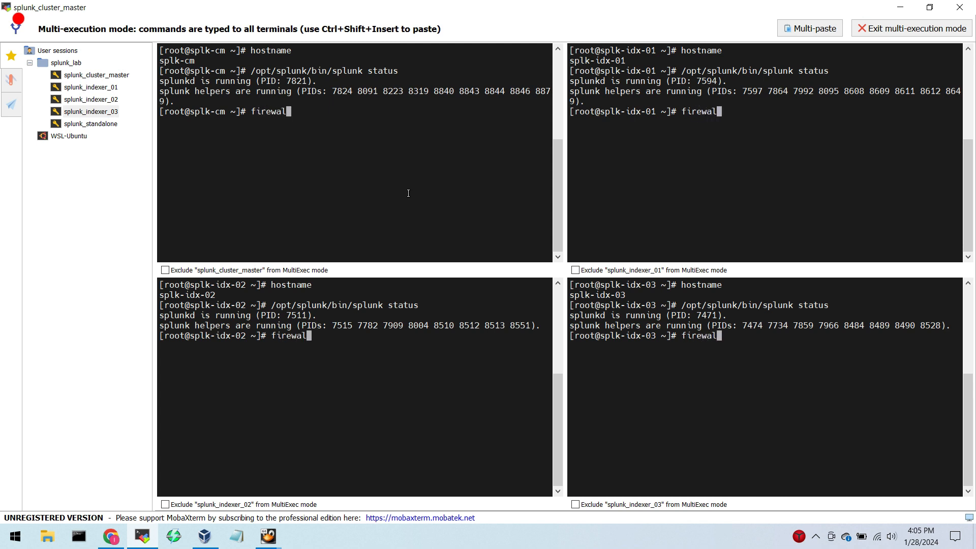
{"action": "type", "text": "l-cmd --l"}
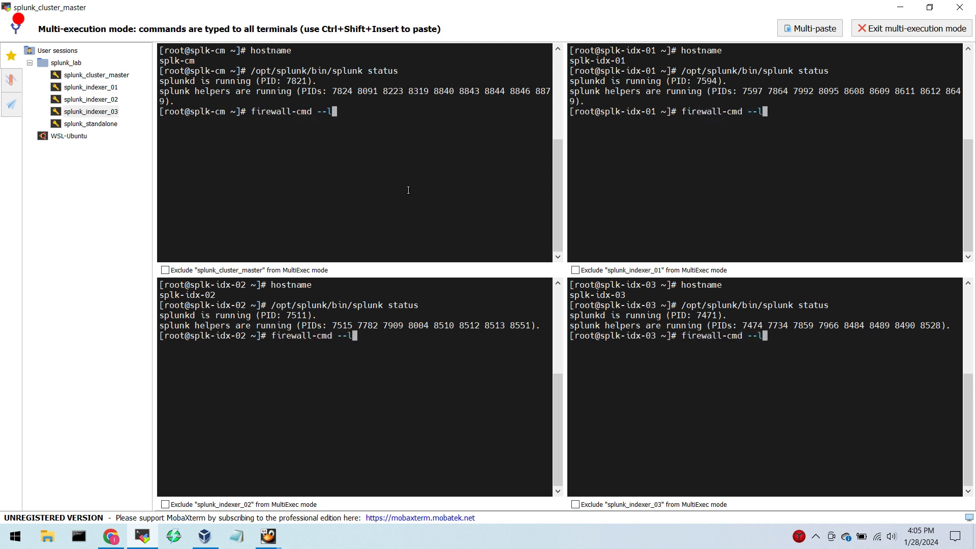
{"action": "type", "text": "ist-port"}
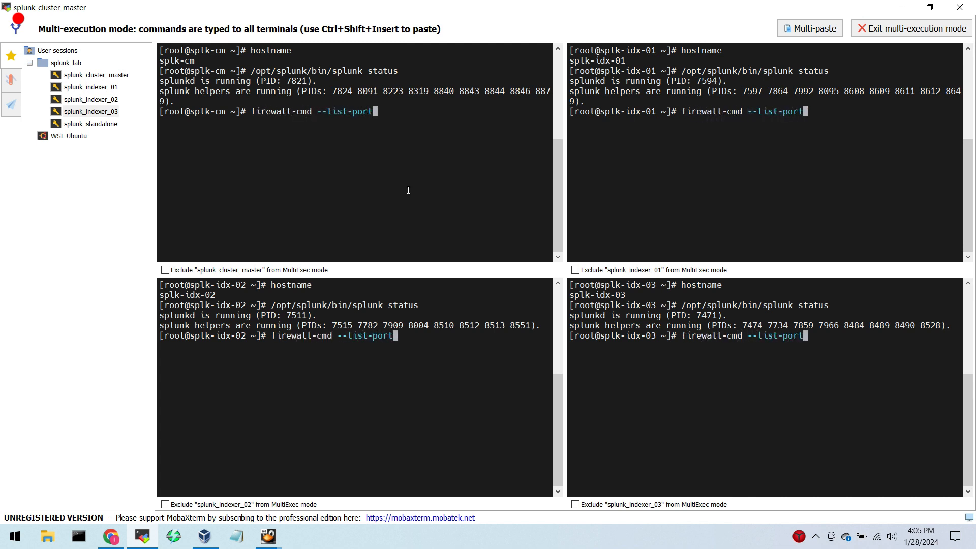
{"action": "key", "text": "Return"}
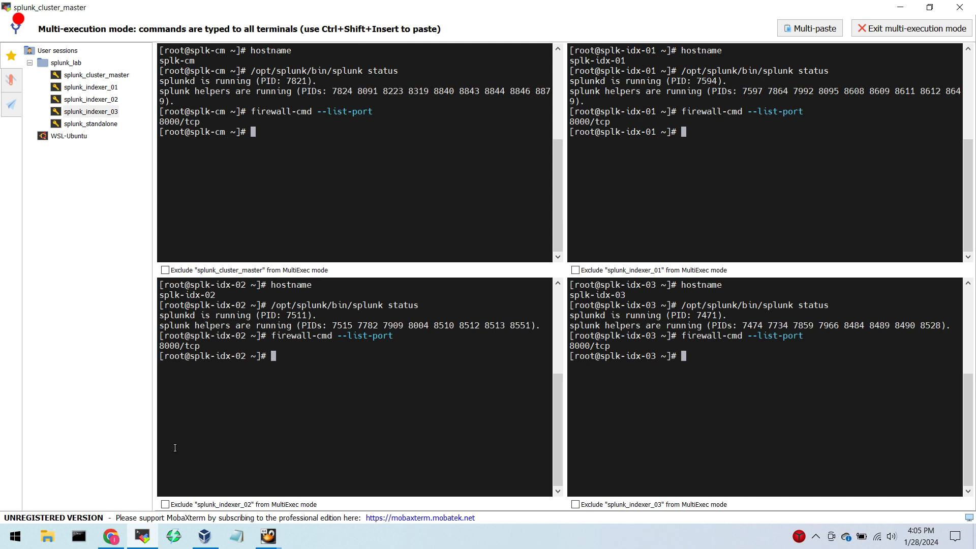
Switch to Chrome and open the Splunk Lab bookmarks for Cluster Master and Indexers 01, 02 and 03, each in its own tab.
{"action": "left_click", "coordinate": [111, 533]}
{"action": "left_click", "coordinate": [99, 87]}
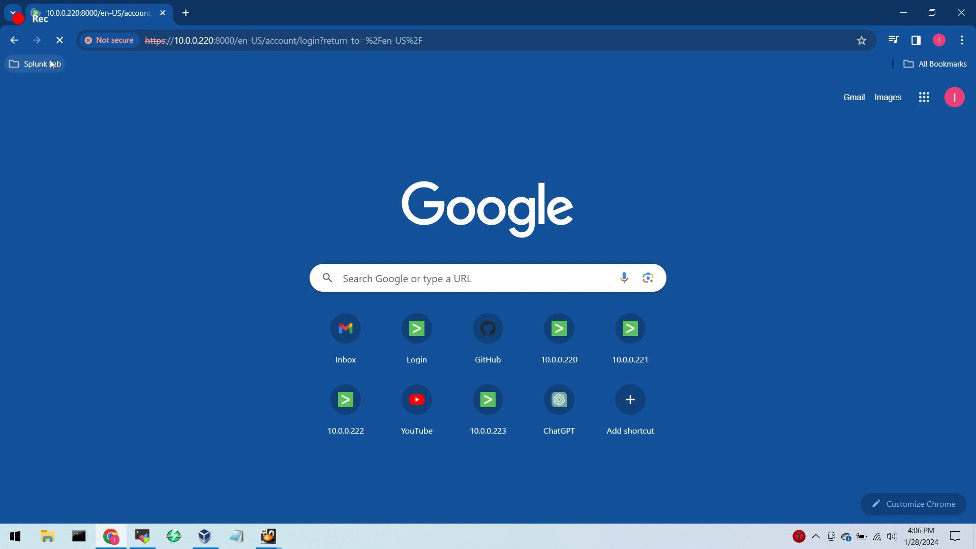
{"action": "left_click", "coordinate": [49, 61]}
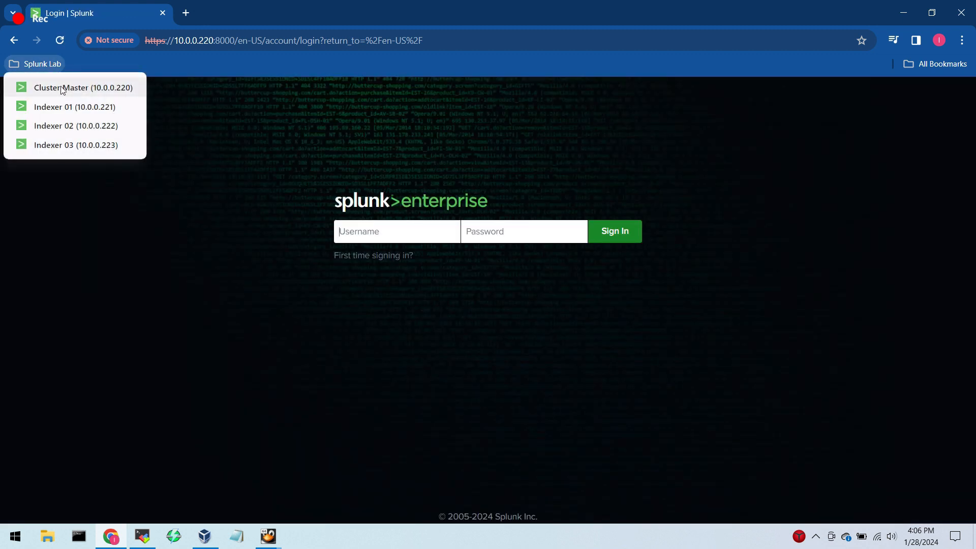
{"action": "middle_click", "coordinate": [64, 107]}
{"action": "middle_click", "coordinate": [75, 125]}
{"action": "middle_click", "coordinate": [105, 145]}
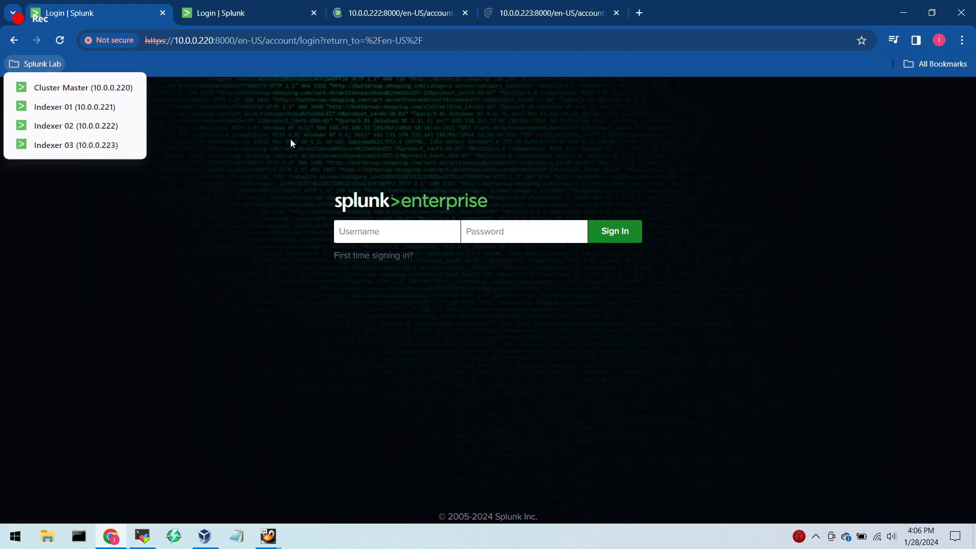
{"action": "left_click", "coordinate": [291, 139]}
Sign in to Splunk Web on the cluster master (10.0.0.220) as admin with the account password.
{"action": "type", "text": "admin"}
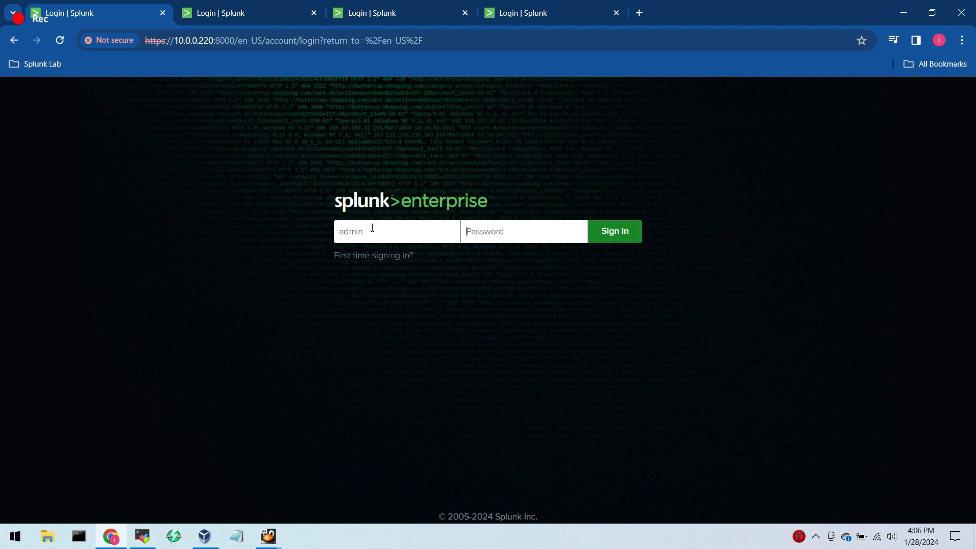
{"action": "key", "text": "Tab"}
{"action": "type", "text": "password"}
{"action": "key", "text": "Return"}
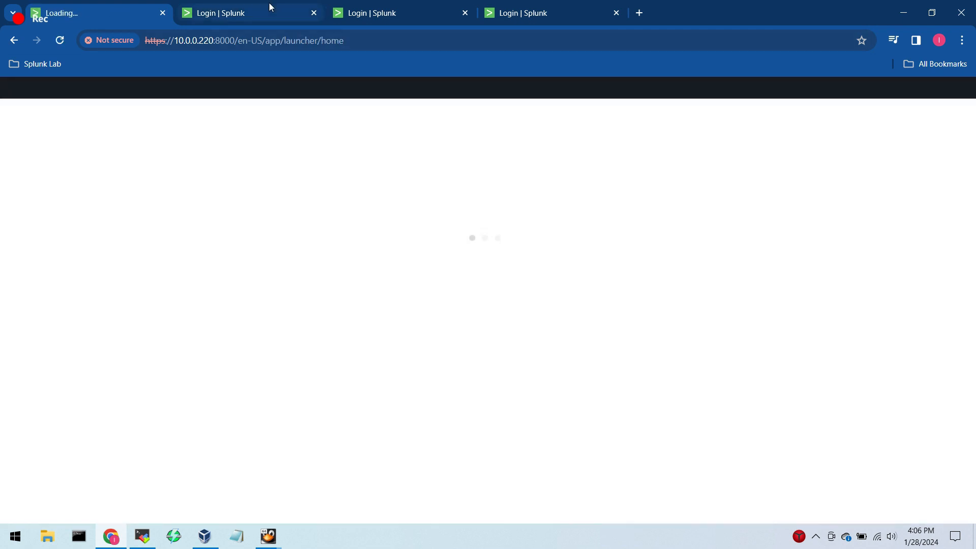
Sign in to Splunk Web on Indexer 01 (10.0.0.221) as admin with the account password.
{"action": "left_click", "coordinate": [271, 8]}
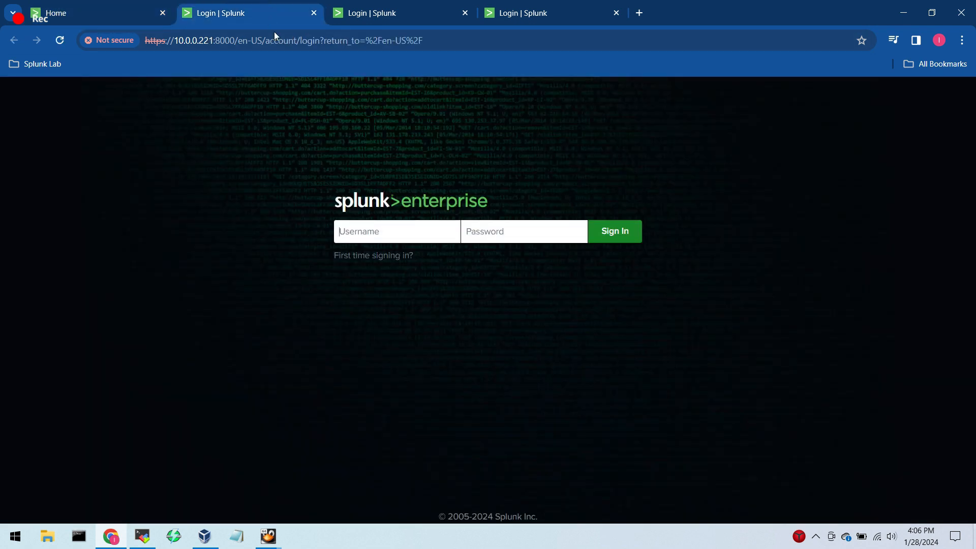
{"action": "type", "text": "admin"}
{"action": "key", "text": "Tab"}
{"action": "type", "text": "Password123"}
{"action": "key", "text": "Return"}
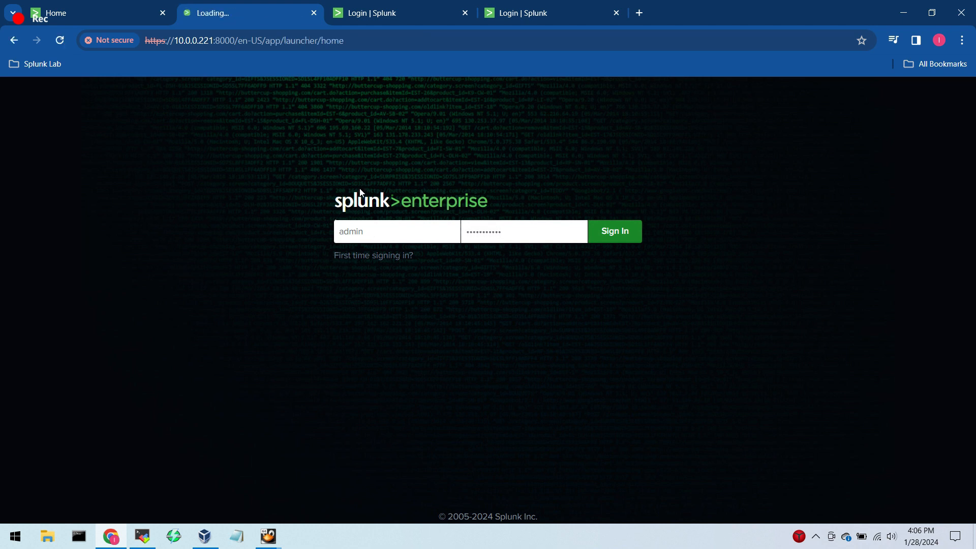
Sign in to Splunk Web on Indexer 02 (10.0.0.222) as admin with the account password.
{"action": "left_click", "coordinate": [373, 12]}
{"action": "left_click", "coordinate": [385, 231]}
{"action": "type", "text": "admin"}
{"action": "key", "text": "Tab"}
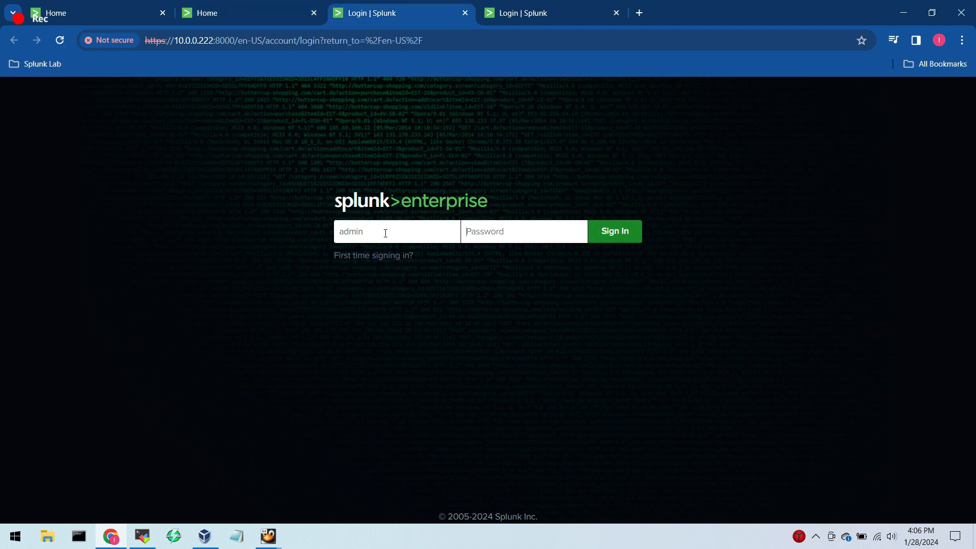
{"action": "type", "text": "Password123"}
{"action": "key", "text": "Return"}
Sign in to Splunk Web on Indexer 03 (10.0.0.223) as admin with the account password, and return to the cluster master's page.
{"action": "left_click", "coordinate": [524, 13]}
{"action": "left_click", "coordinate": [400, 222]}
{"action": "type", "text": "admin"}
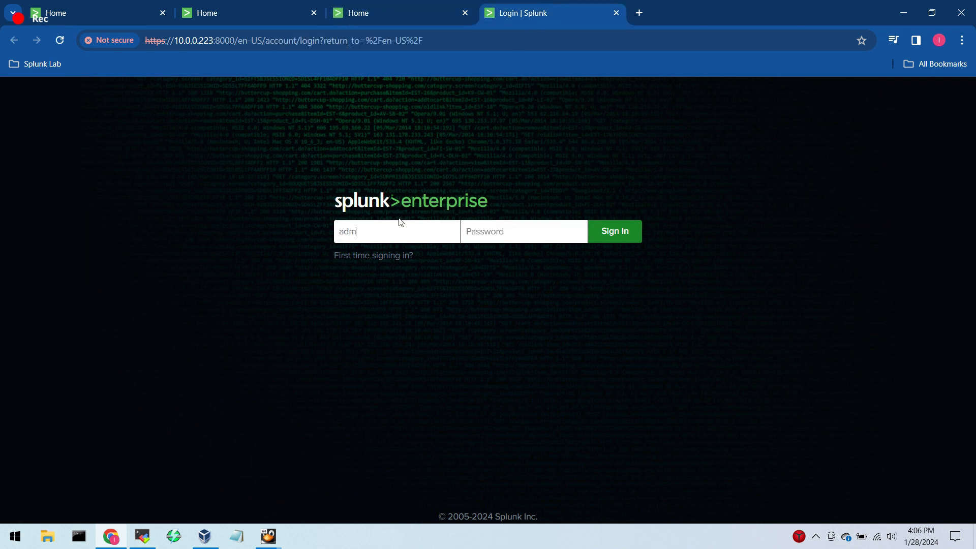
{"action": "key", "text": "Tab"}
{"action": "type", "text": "Password123"}
{"action": "key", "text": "Return"}
{"action": "left_click", "coordinate": [107, 5]}
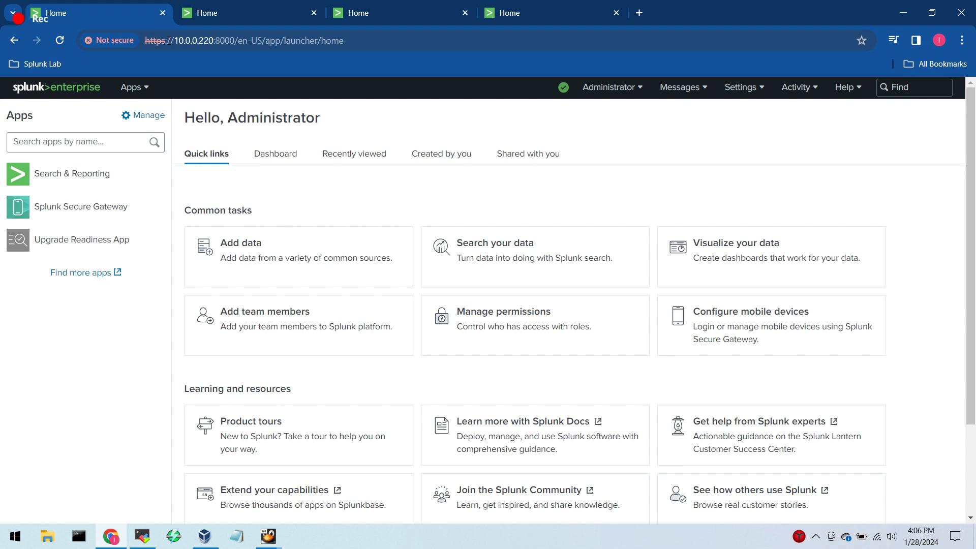
Check that the cluster master and all three indexers use HTTPS addresses, and check the health status of Indexer 03.
{"action": "left_click_drag", "start_coordinate": [146, 41], "coordinate": [174, 39]}
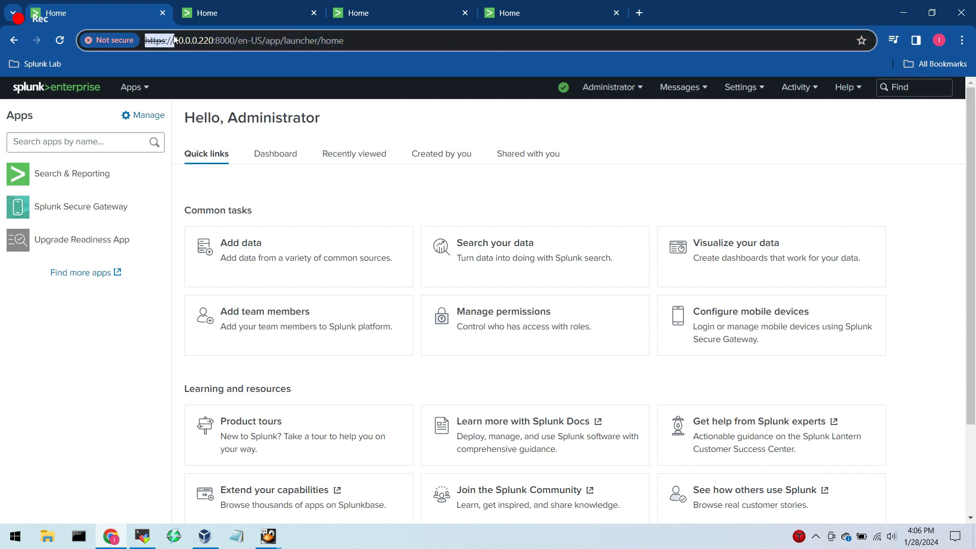
{"action": "key", "text": "ctrl+Tab"}
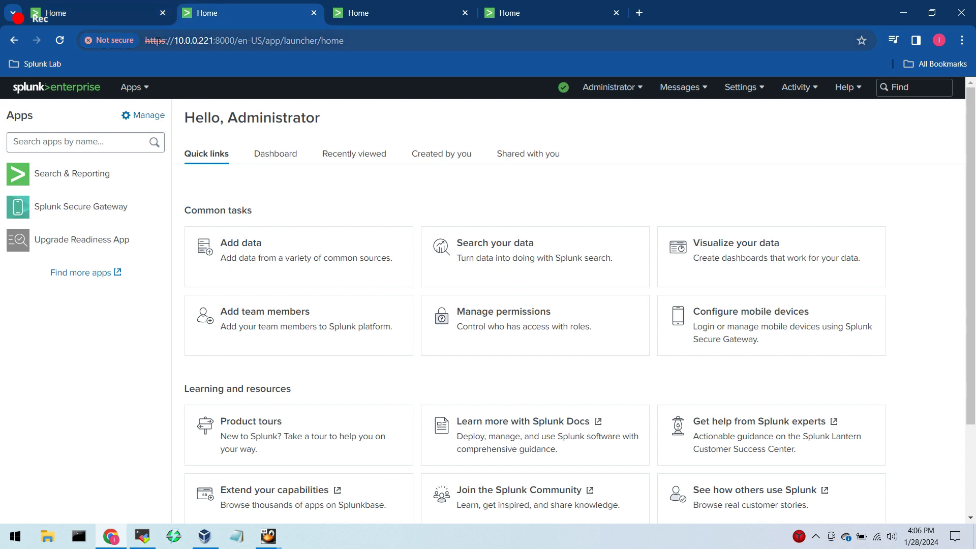
{"action": "left_click", "coordinate": [172, 41]}
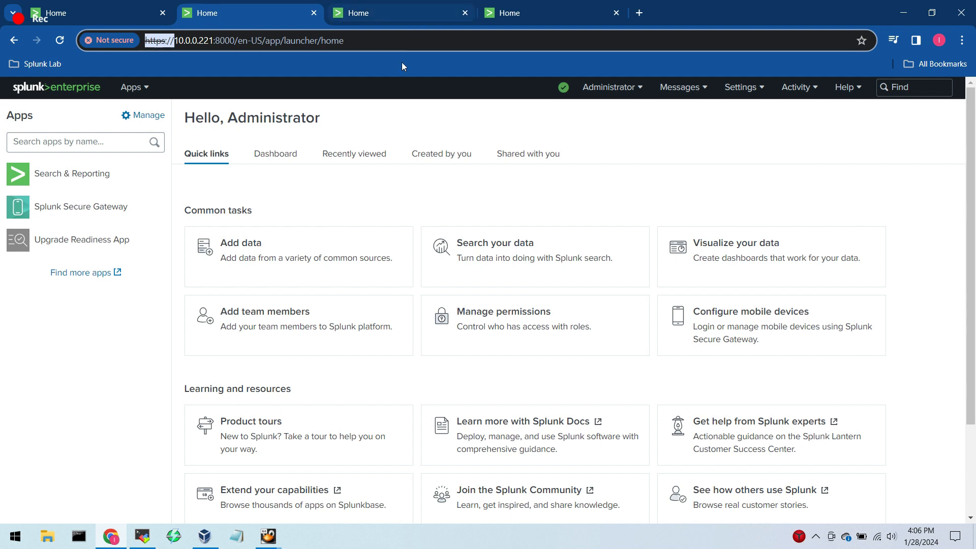
{"action": "left_click", "coordinate": [398, 10]}
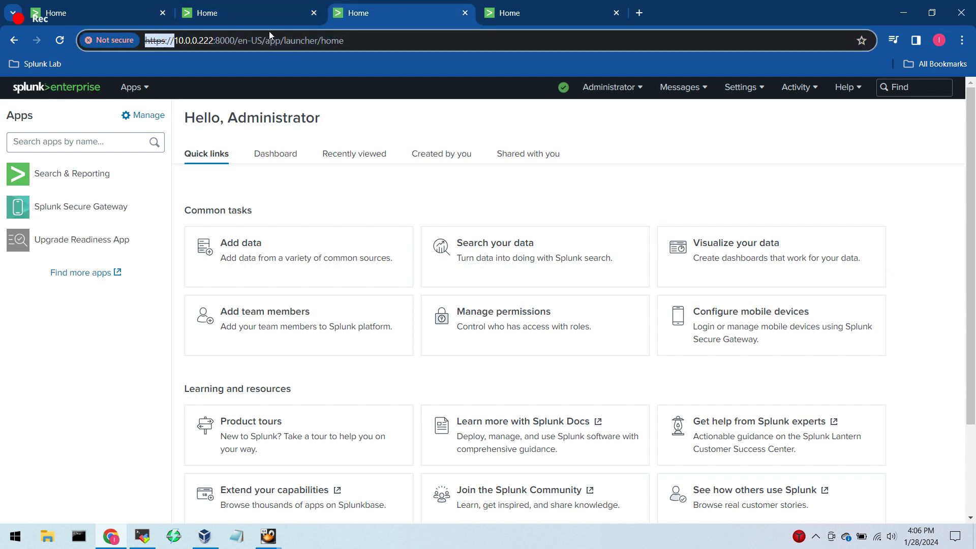
{"action": "left_click", "coordinate": [486, 17]}
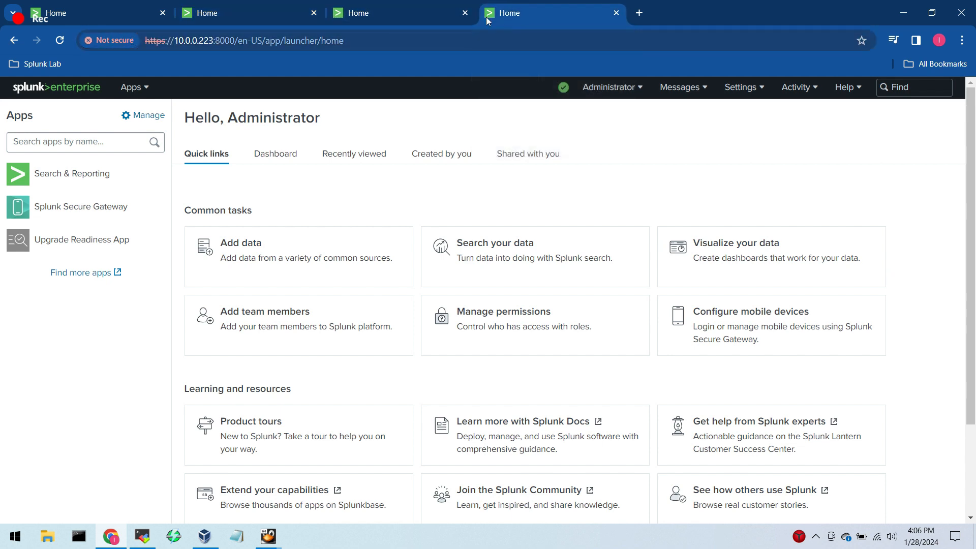
{"action": "left_click_drag", "start_coordinate": [144, 41], "coordinate": [174, 42]}
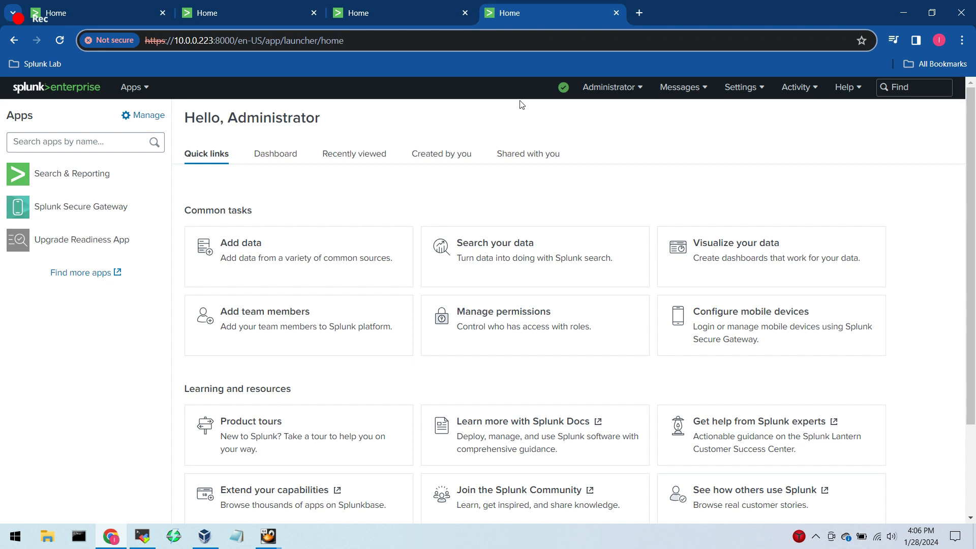
{"action": "mouse_move", "coordinate": [563, 86]}
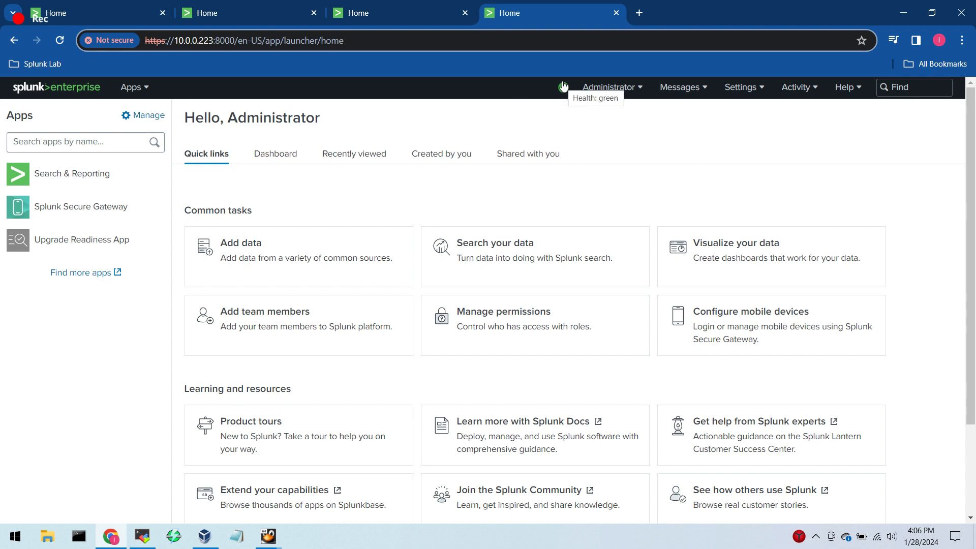
{"action": "left_click", "coordinate": [504, 113]}
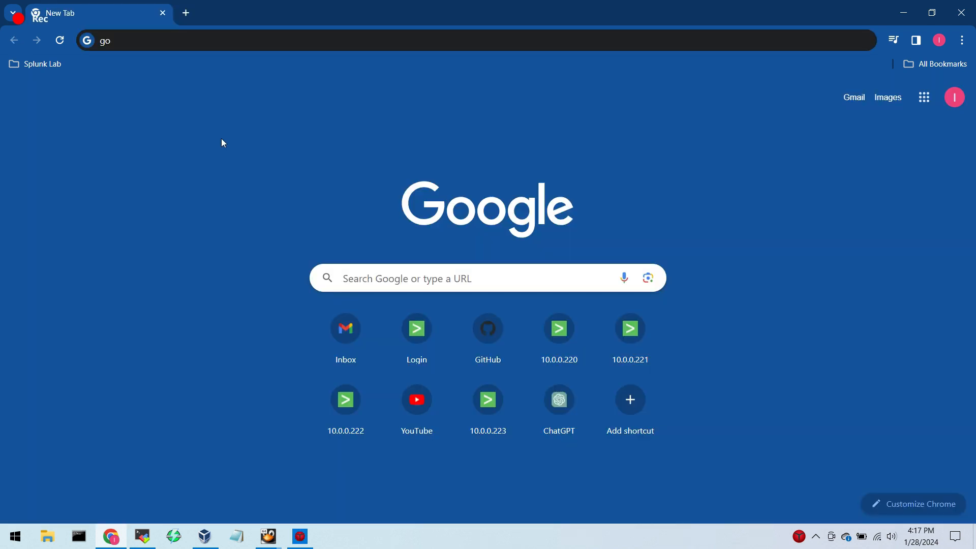
Open the bookmarked Cluster Master (10.0.0.220) and sign in to Splunk Web as admin with the account password.
{"action": "left_click", "coordinate": [48, 63]}
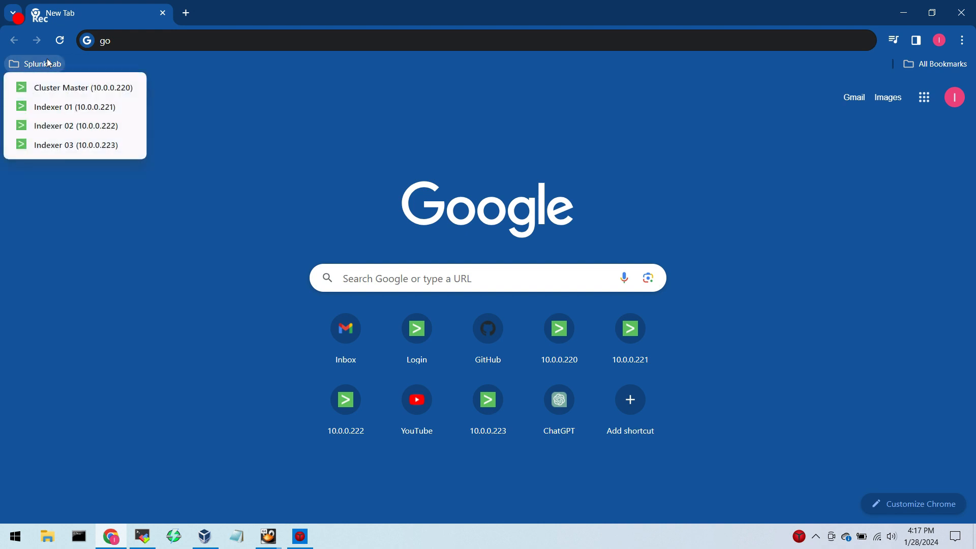
{"action": "left_click", "coordinate": [120, 92]}
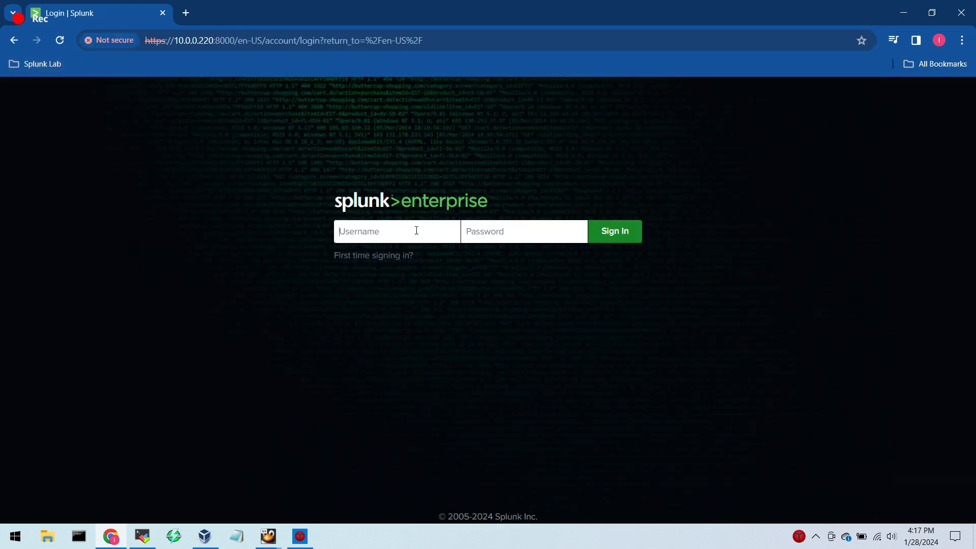
{"action": "type", "text": "admin•••••••••"}
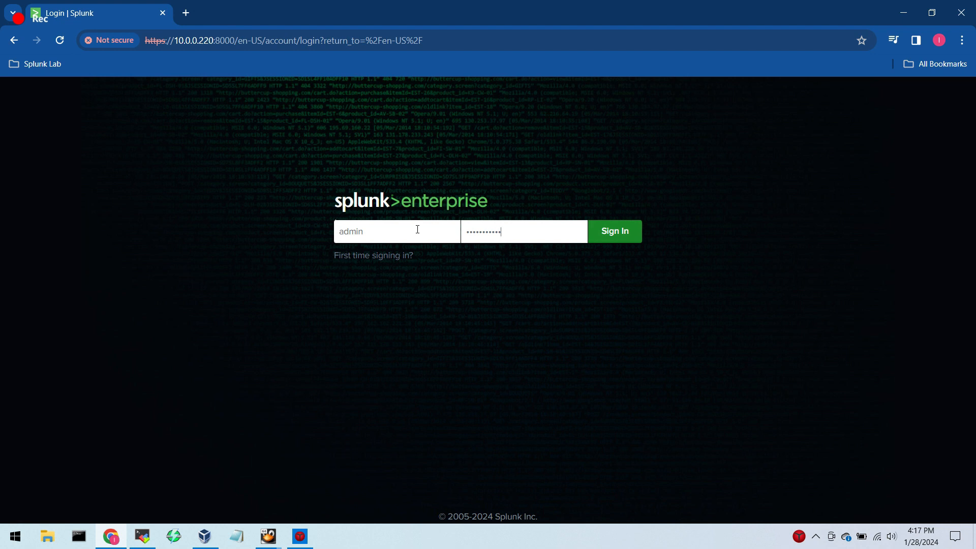
{"action": "left_click", "coordinate": [629, 232]}
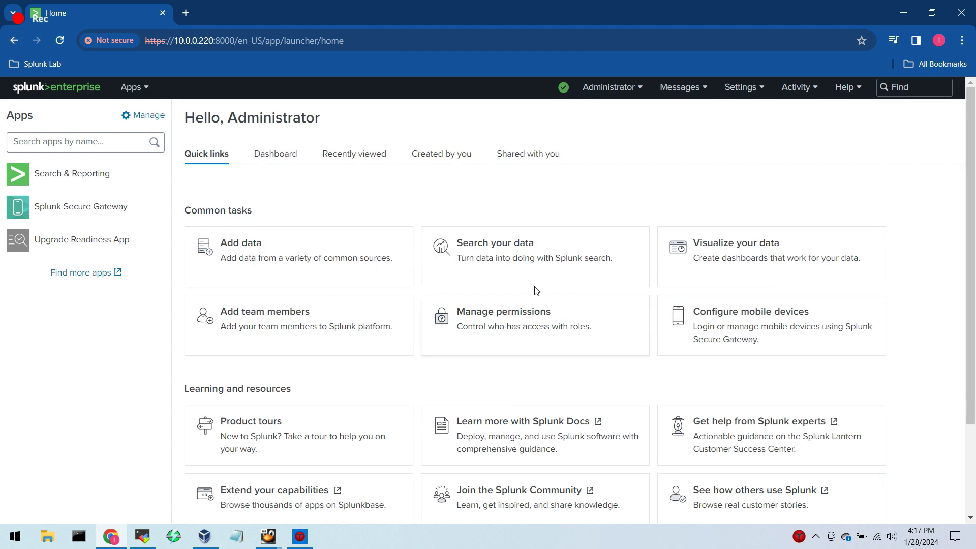
Open the Indexer clustering settings of the distributed environment and read the introductory description.
{"action": "left_click", "coordinate": [757, 93]}
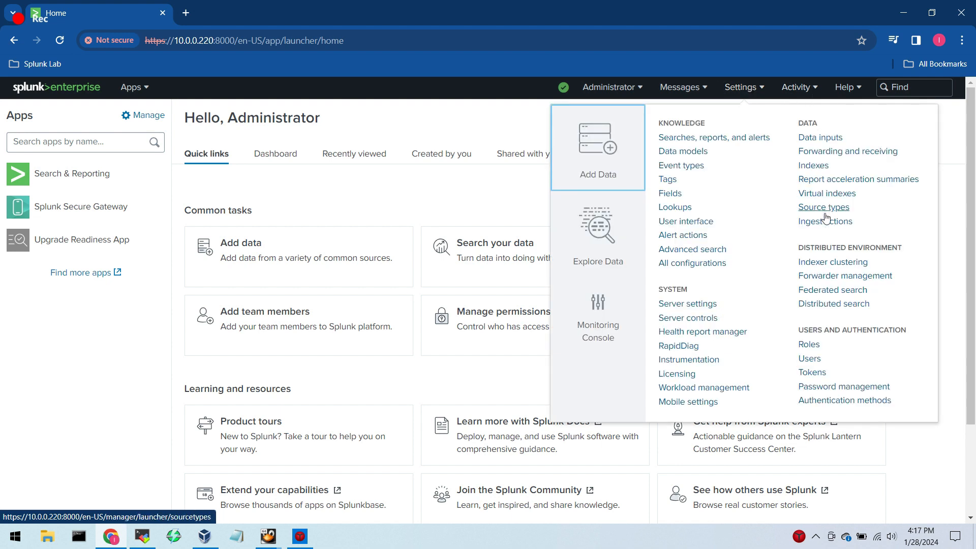
{"action": "left_click_drag", "start_coordinate": [799, 250], "coordinate": [908, 254]}
{"action": "left_click", "coordinate": [754, 93]}
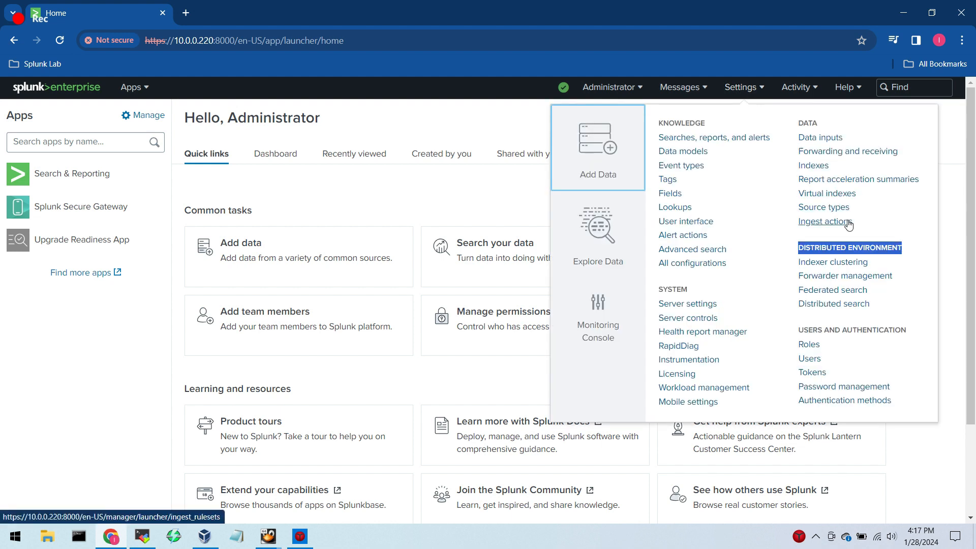
{"action": "left_click", "coordinate": [838, 263]}
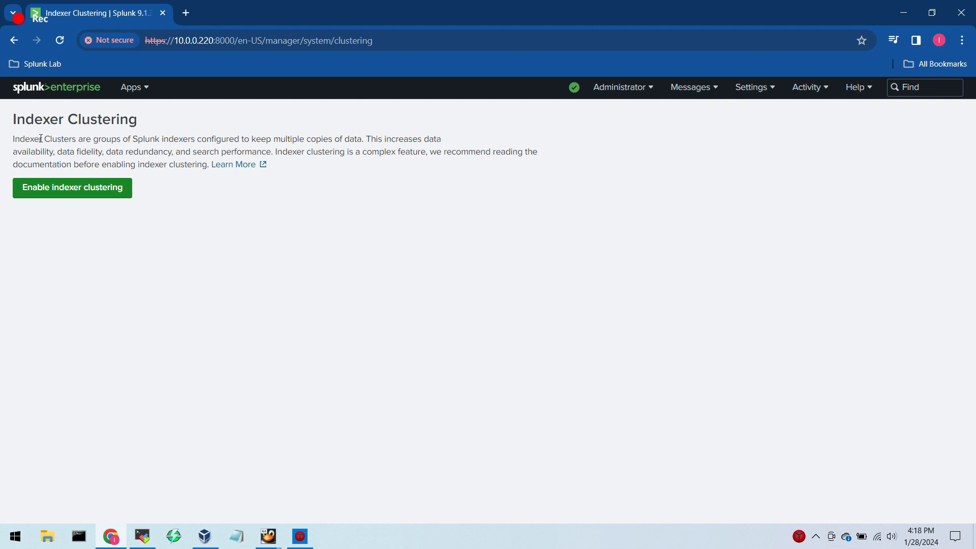
{"action": "left_click_drag", "start_coordinate": [13, 139], "coordinate": [209, 164]}
{"action": "left_click", "coordinate": [306, 217]}
Start enabling indexer clustering with the Manager node type and proceed to its configuration.
{"action": "left_click", "coordinate": [97, 191]}
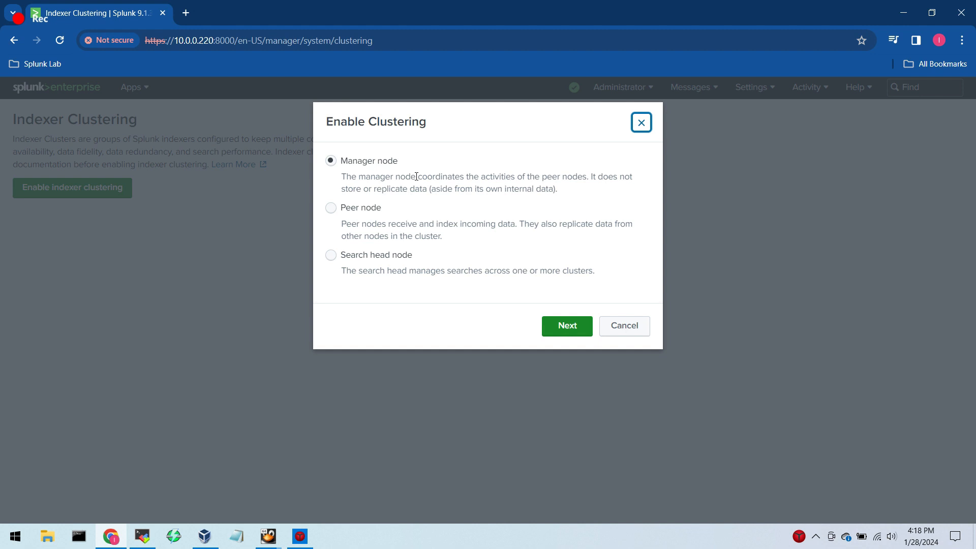
{"action": "left_click_drag", "start_coordinate": [341, 176], "coordinate": [564, 189]}
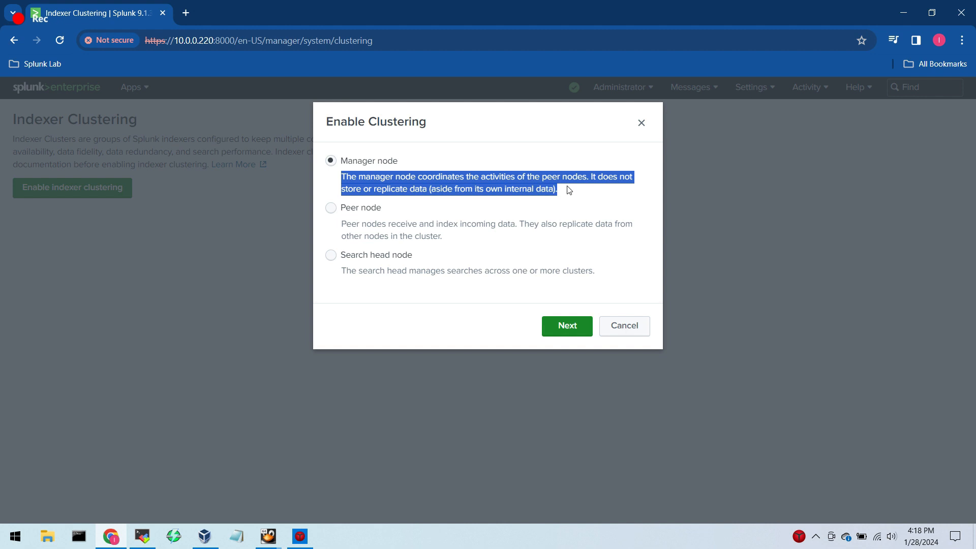
{"action": "left_click", "coordinate": [572, 190]}
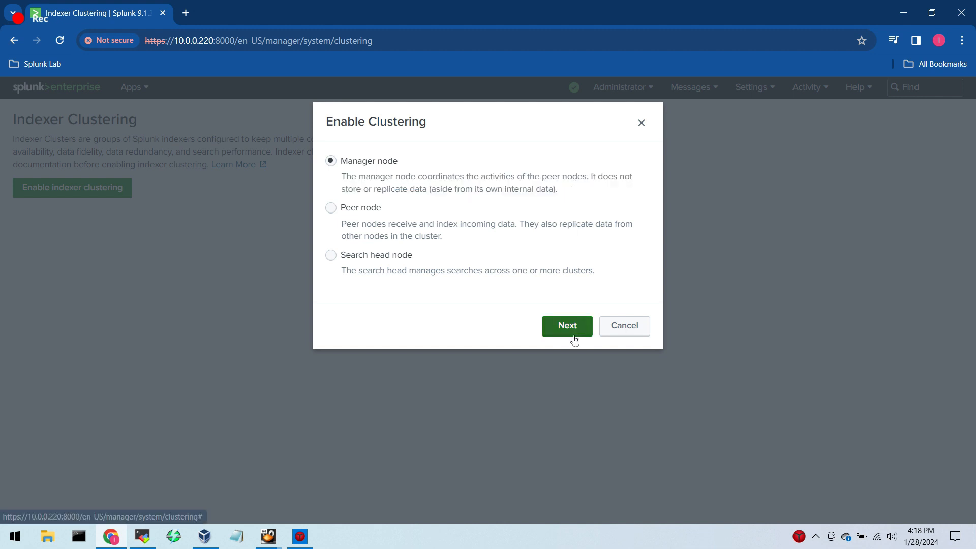
{"action": "left_click", "coordinate": [571, 336]}
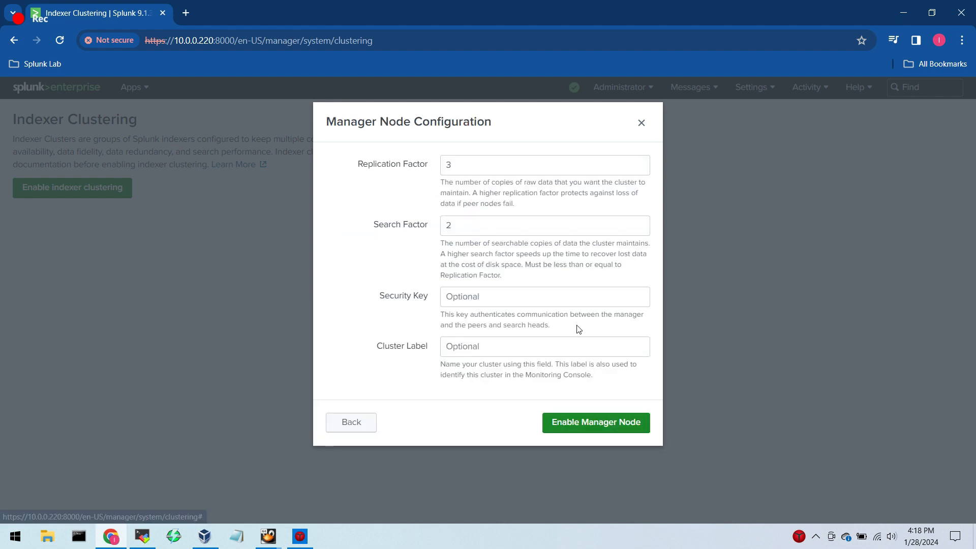
Review the Replication Factor and Search Factor settings and compare them with the indexers bookmarked in Splunk Lab.
{"action": "left_click_drag", "start_coordinate": [358, 164], "coordinate": [443, 166]}
{"action": "left_click", "coordinate": [402, 178]}
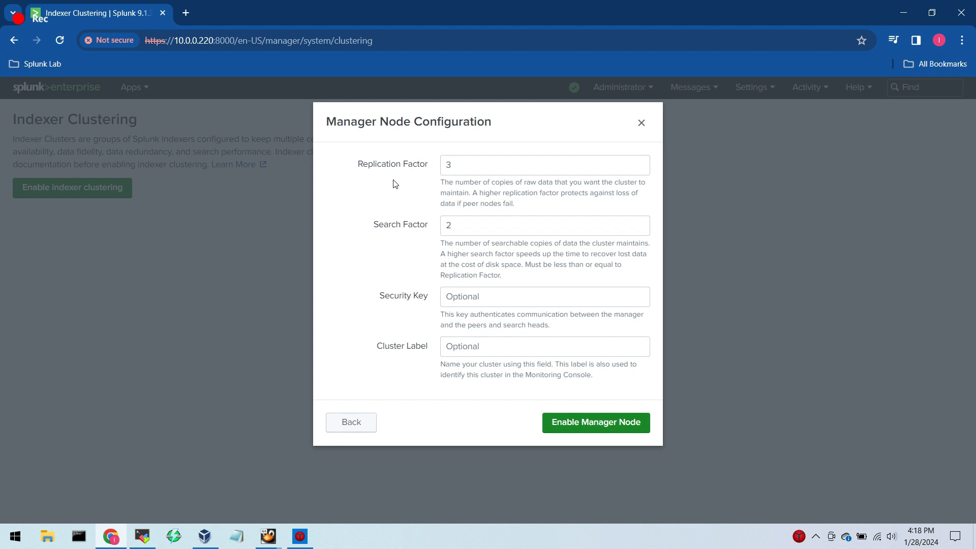
{"action": "left_click_drag", "start_coordinate": [440, 243], "coordinate": [531, 275]}
{"action": "left_click", "coordinate": [544, 275]}
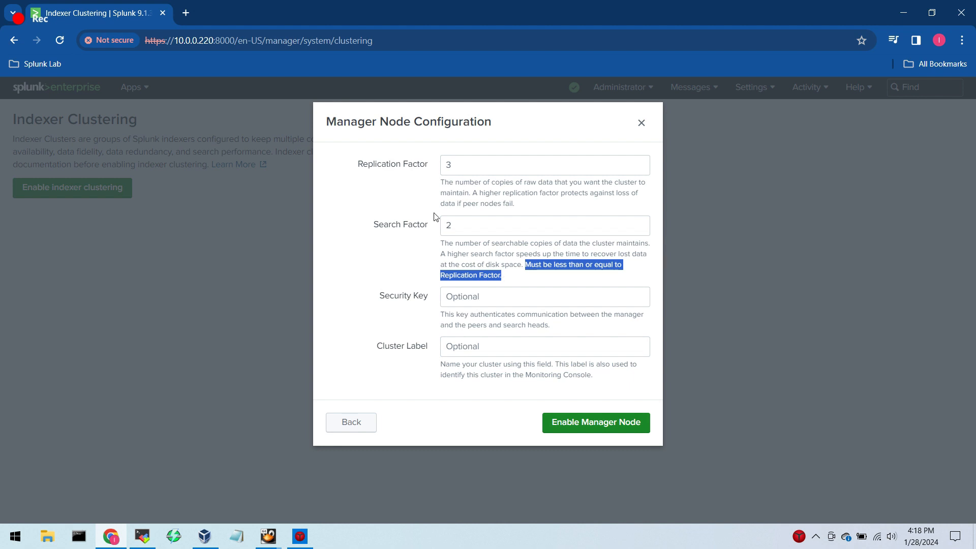
{"action": "left_click", "coordinate": [443, 166]}
{"action": "left_click", "coordinate": [424, 164]}
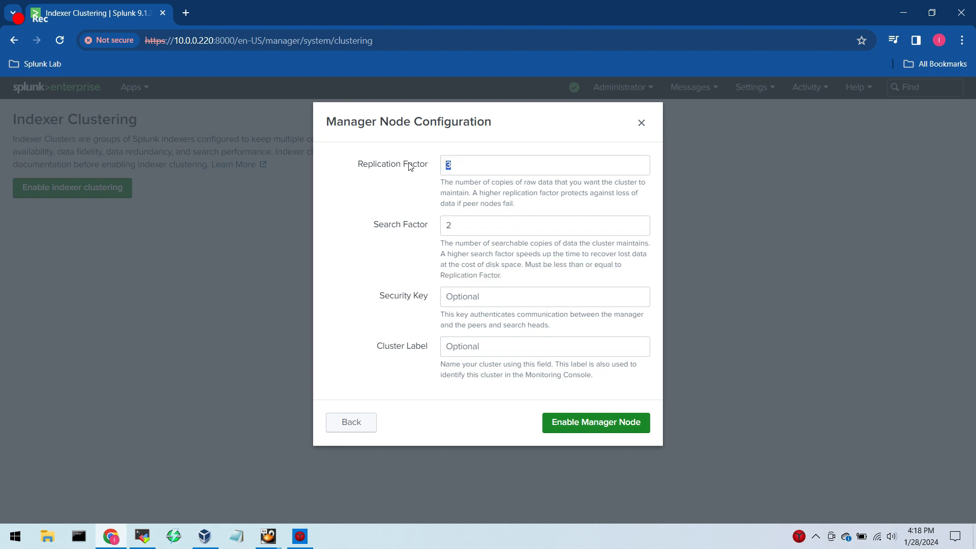
{"action": "left_click", "coordinate": [27, 63]}
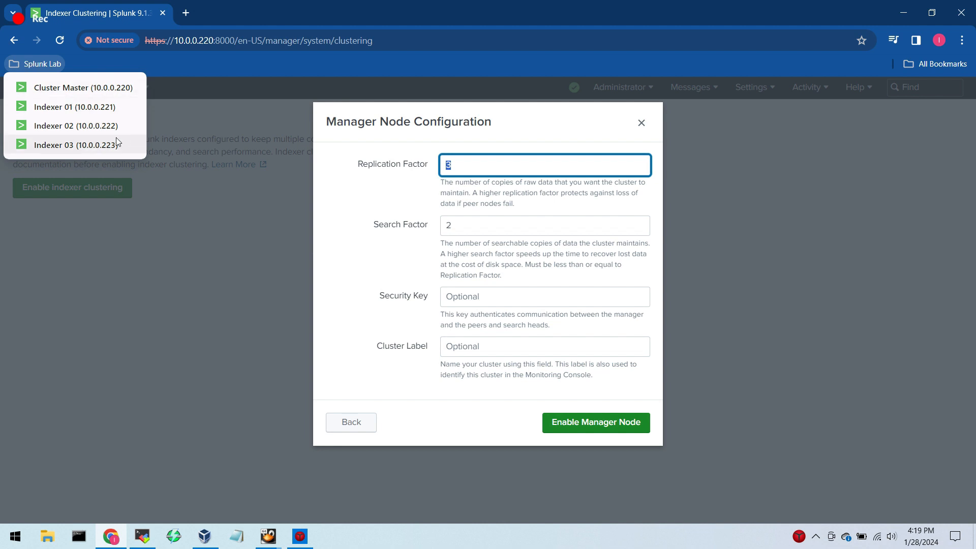
{"action": "left_click", "coordinate": [169, 123]}
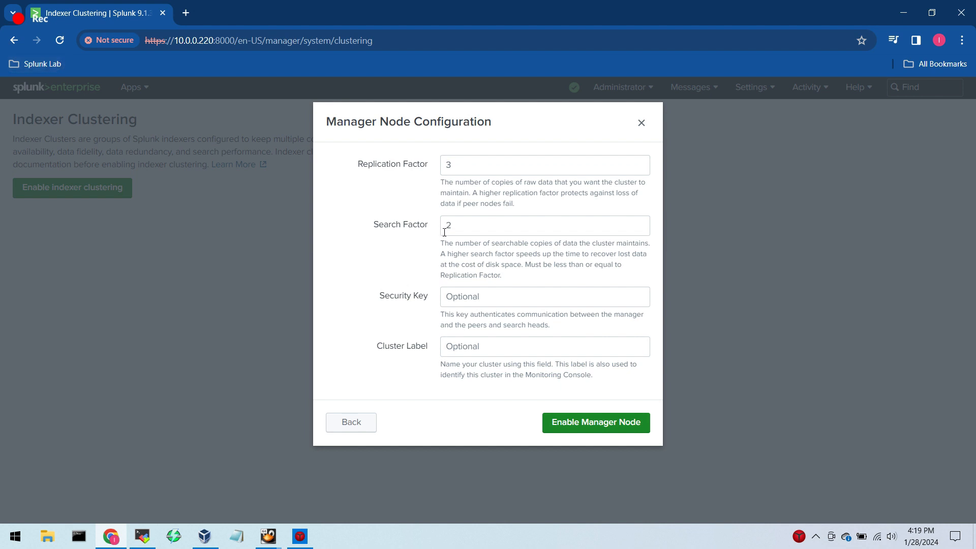
Enter the cluster's security key in the manager node configuration.
{"action": "left_click", "coordinate": [471, 301]}
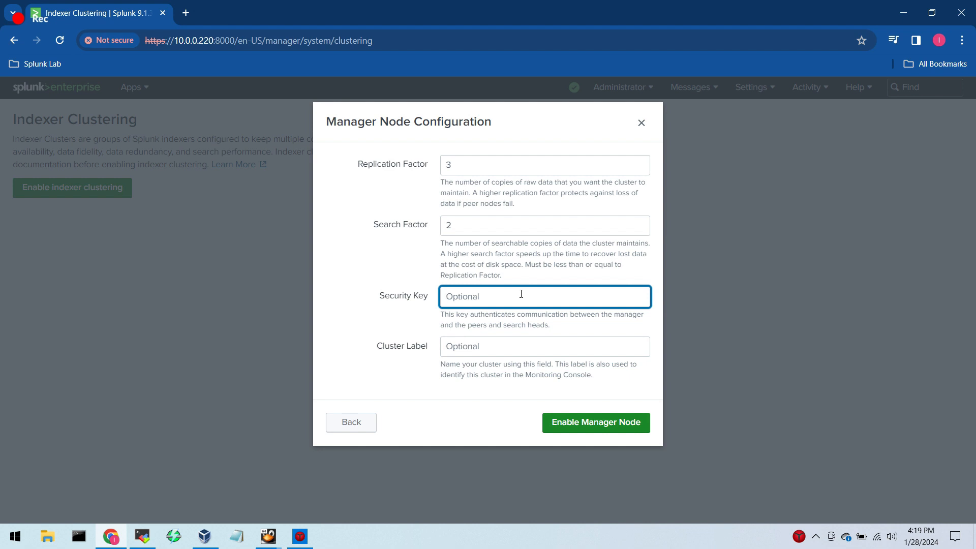
{"action": "type", "text": "••••••"}
{"action": "key", "text": "BackSpace"}
{"action": "key", "text": "BackSpace"}
{"action": "key", "text": "BackSpace"}
{"action": "key", "text": "BackSpace"}
{"action": "key", "text": "BackSpace"}
{"action": "key", "text": "BackSpace"}
{"action": "type", "text": "•••••"}
{"action": "key", "text": "BackSpace"}
{"action": "key", "text": "BackSpace"}
{"action": "key", "text": "BackSpace"}
{"action": "key", "text": "BackSpace"}
{"action": "key", "text": "BackSpace"}
{"action": "type", "text": "••••••••••••"}
{"action": "key", "text": "Tab"}
Set the cluster label to indexer_clustering_site1 and enable the manager node.
{"action": "type", "text": "p"}
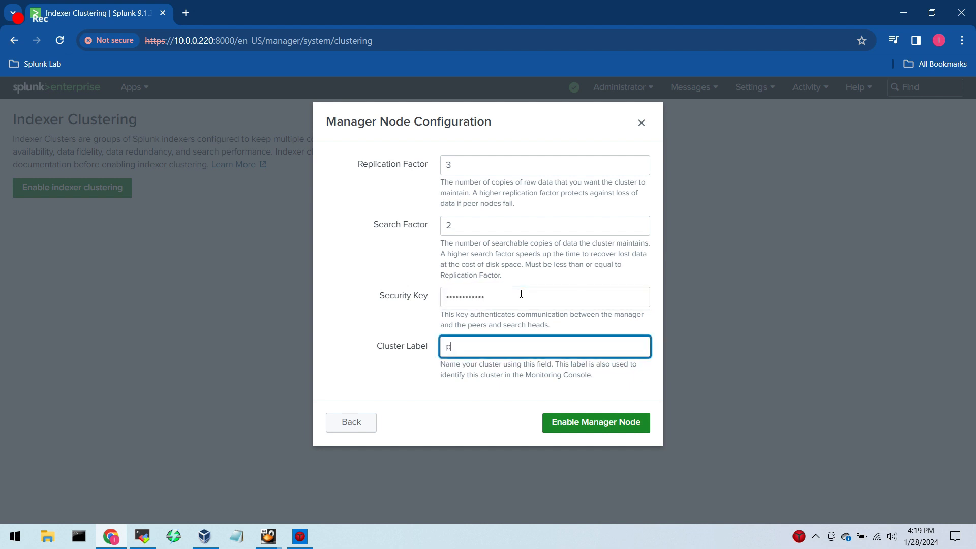
{"action": "key", "text": "BackSpace"}
{"action": "type", "text": "indexer_clustering_site0"}
{"action": "key", "text": "BackSpace"}
{"action": "type", "text": "1"}
{"action": "left_click", "coordinate": [590, 425]}
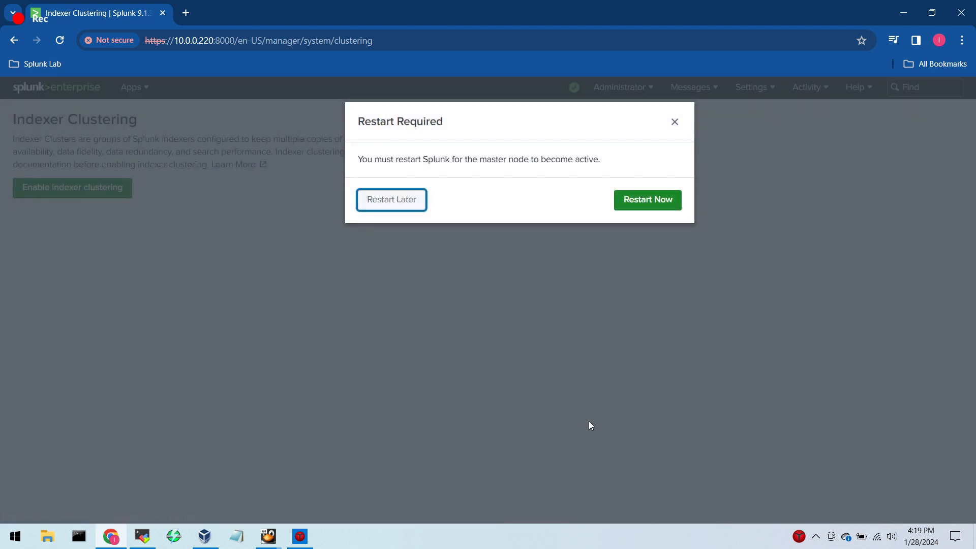
Restart Splunk immediately to activate the manager node, and return to the login page once the restart finishes.
{"action": "left_click_drag", "start_coordinate": [357, 159], "coordinate": [600, 174]}
{"action": "left_click", "coordinate": [640, 209]}
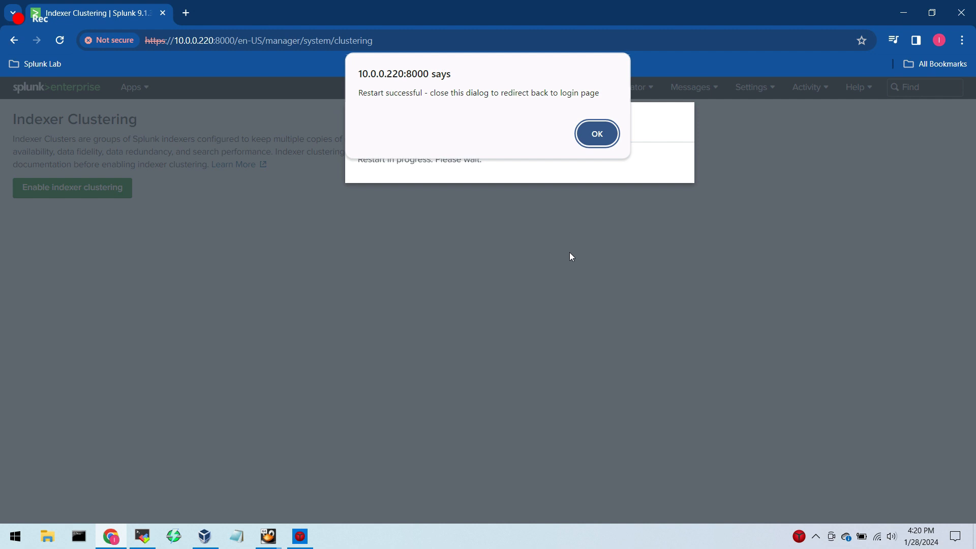
{"action": "left_click", "coordinate": [585, 133]}
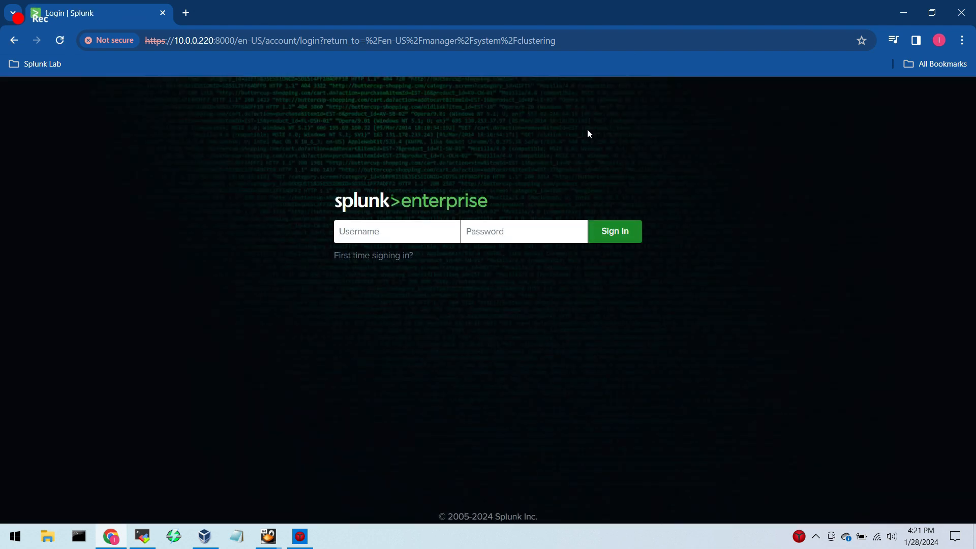
Sign back in to the cluster master as admin with the account password.
{"action": "type", "text": "admin"}
{"action": "key", "text": "Tab"}
{"action": "type", "text": "•••••••••••"}
{"action": "key", "text": "Return"}
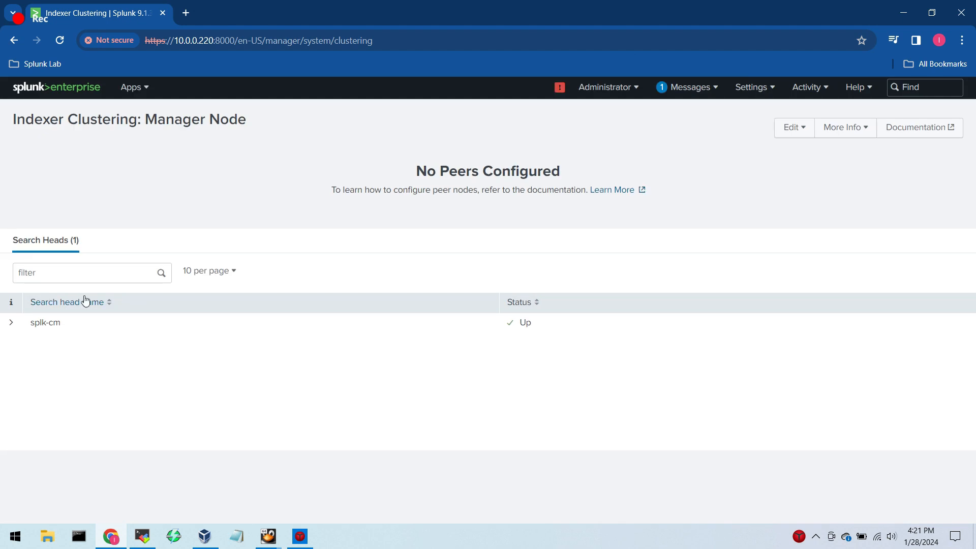
Examine the manager node page, including the splk-cm search head's details and status and the peer configuration notice.
{"action": "left_click_drag", "start_coordinate": [12, 119], "coordinate": [250, 130]}
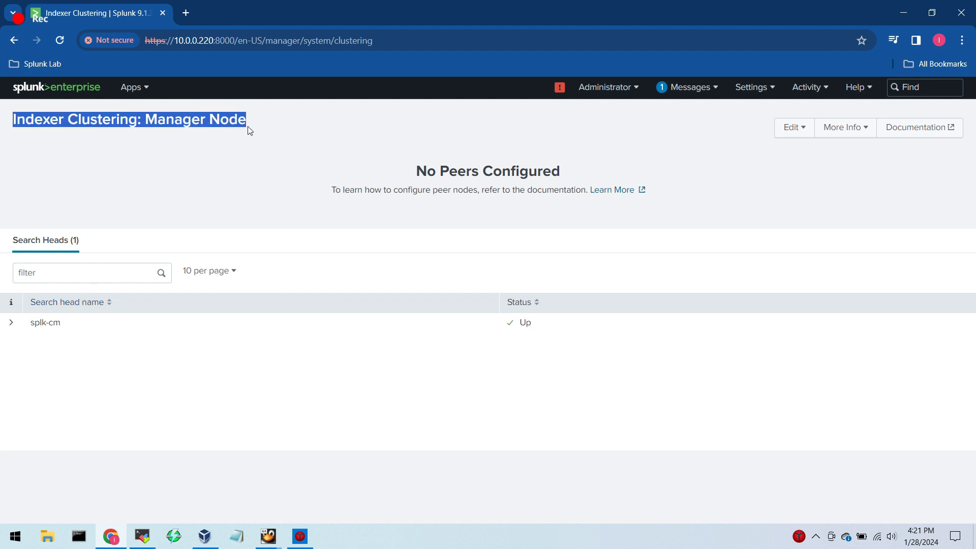
{"action": "left_click", "coordinate": [287, 126]}
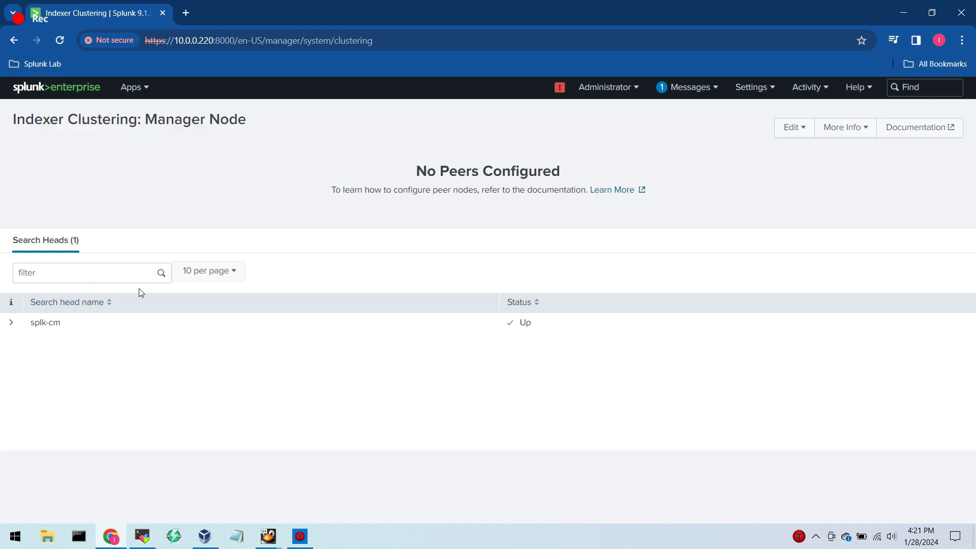
{"action": "left_click", "coordinate": [10, 328]}
{"action": "left_click_drag", "start_coordinate": [61, 323], "coordinate": [32, 328]}
{"action": "left_click", "coordinate": [324, 263]}
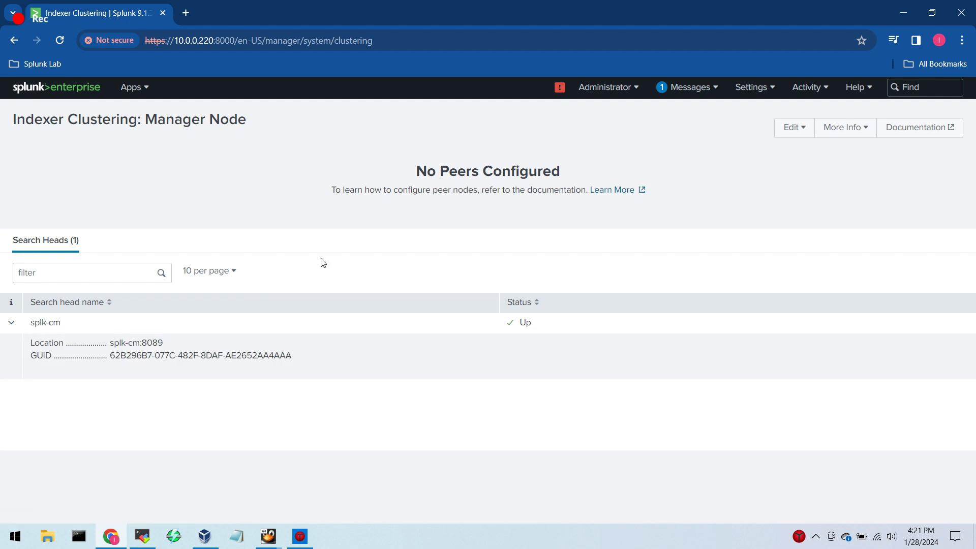
{"action": "double_click", "coordinate": [524, 323]}
{"action": "left_click", "coordinate": [337, 234]}
{"action": "left_click_drag", "start_coordinate": [331, 190], "coordinate": [480, 193]}
{"action": "left_click", "coordinate": [528, 226]}
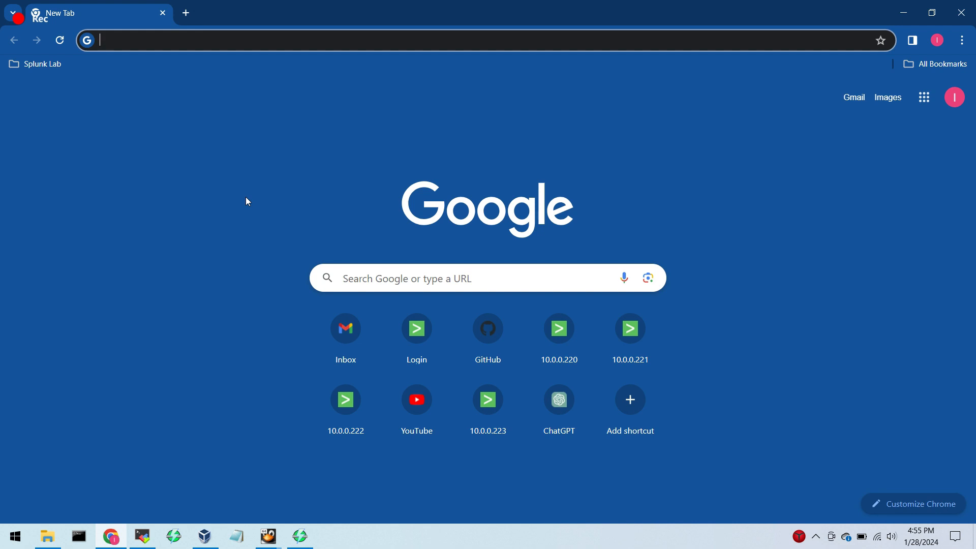
Open the Indexer 01 (10.0.0.221) Splunk site and sign in as admin with the account password.
{"action": "left_click", "coordinate": [40, 65]}
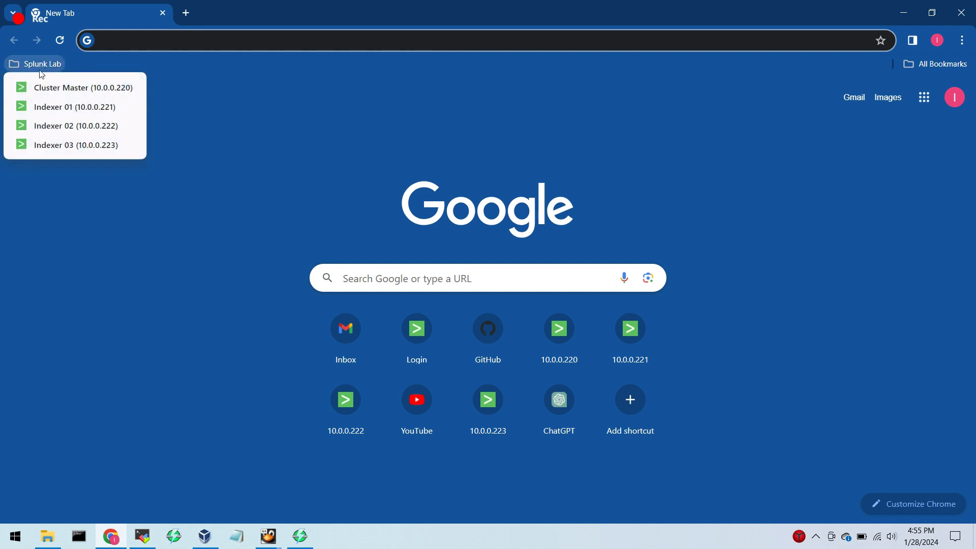
{"action": "left_click", "coordinate": [43, 108]}
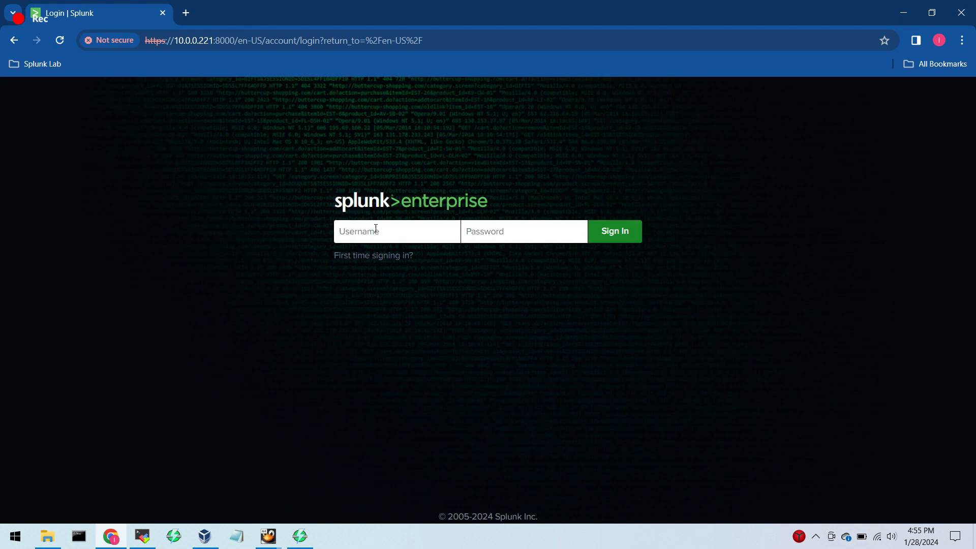
{"action": "type", "text": "admin"}
{"action": "key", "text": "Tab"}
{"action": "type", "text": "•••••••••••"}
{"action": "left_click", "coordinate": [623, 235]}
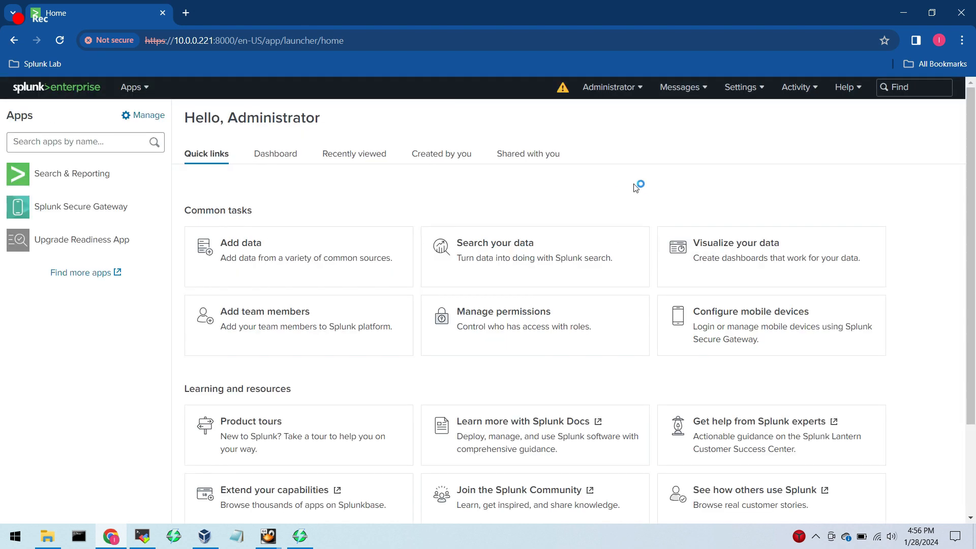
Start enabling indexer clustering on Indexer 01, choosing the peer node role and proceeding to its configuration.
{"action": "left_click", "coordinate": [742, 87]}
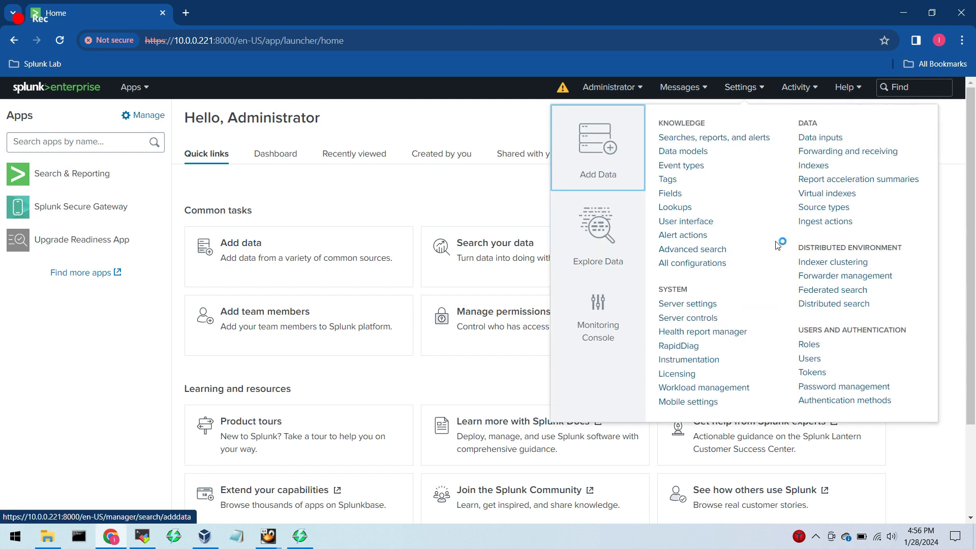
{"action": "left_click", "coordinate": [804, 263]}
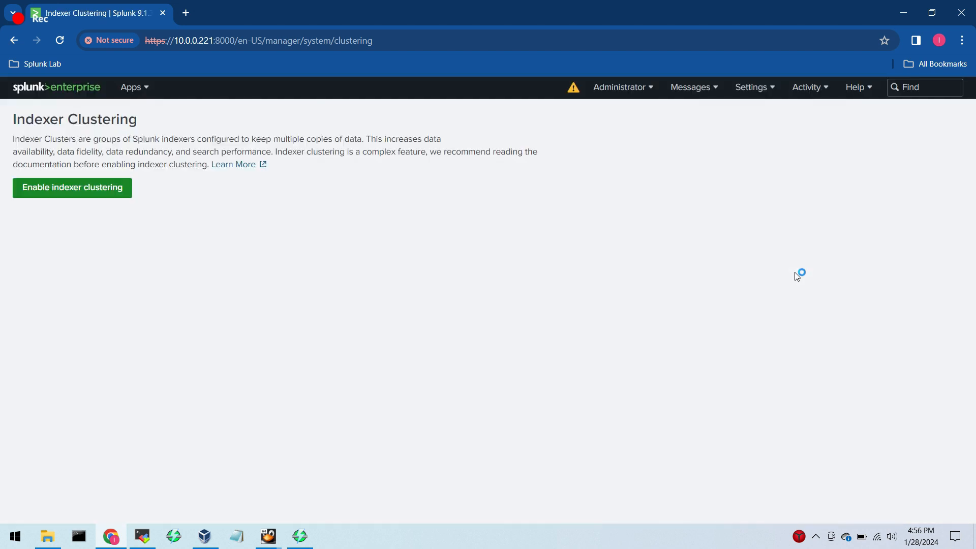
{"action": "left_click", "coordinate": [107, 189]}
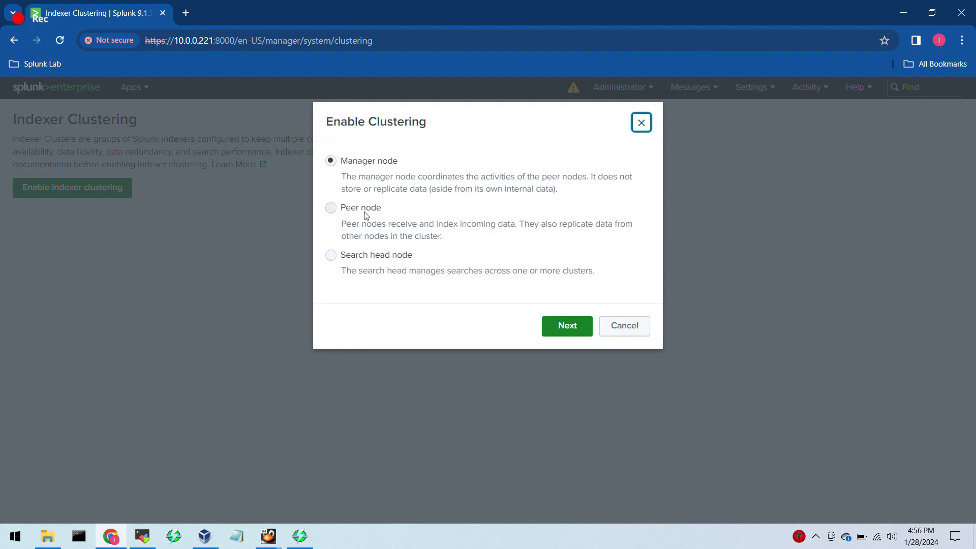
{"action": "left_click_drag", "start_coordinate": [382, 209], "coordinate": [342, 212]}
{"action": "left_click", "coordinate": [329, 211]}
{"action": "left_click", "coordinate": [583, 328]}
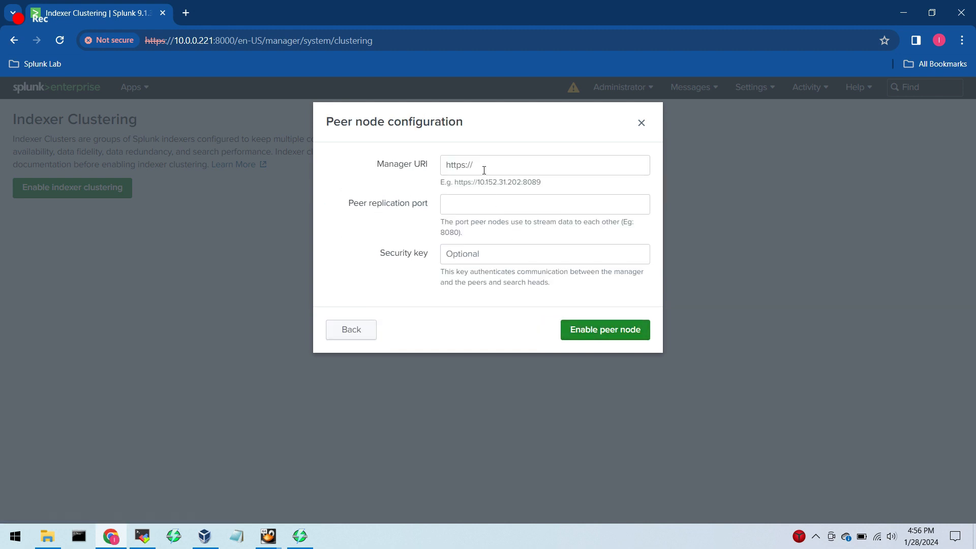
{"action": "left_click_drag", "start_coordinate": [376, 165], "coordinate": [576, 189]}
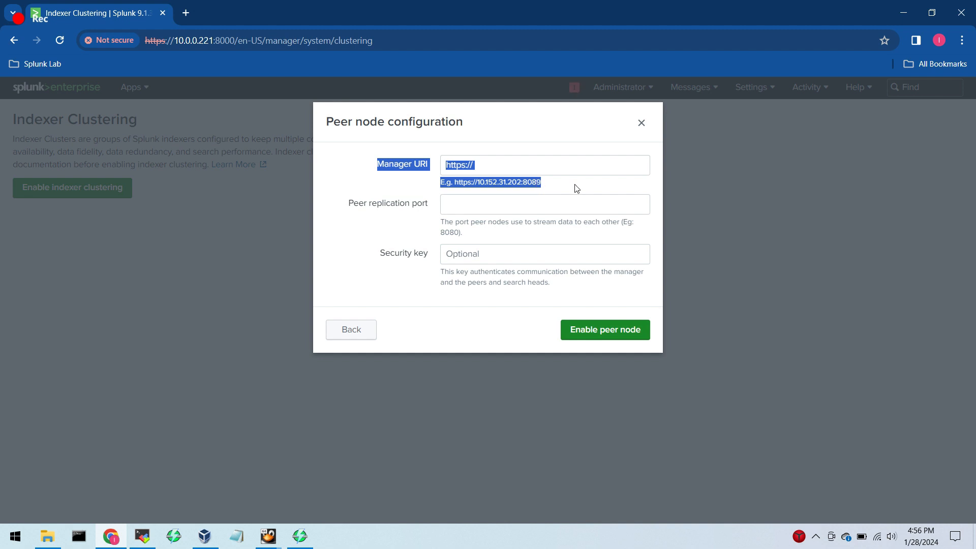
{"action": "left_click", "coordinate": [575, 189]}
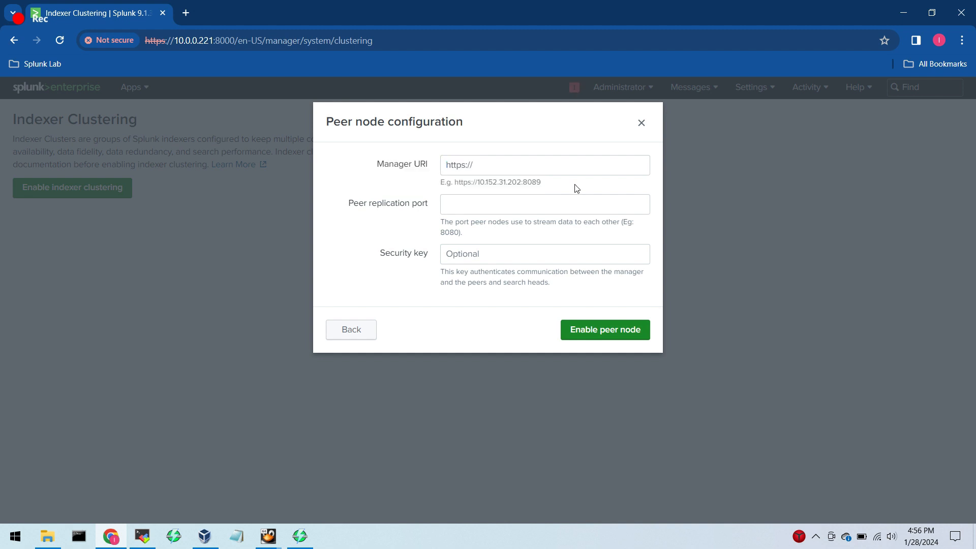
{"action": "left_click", "coordinate": [51, 66]}
{"action": "middle_click", "coordinate": [57, 86]}
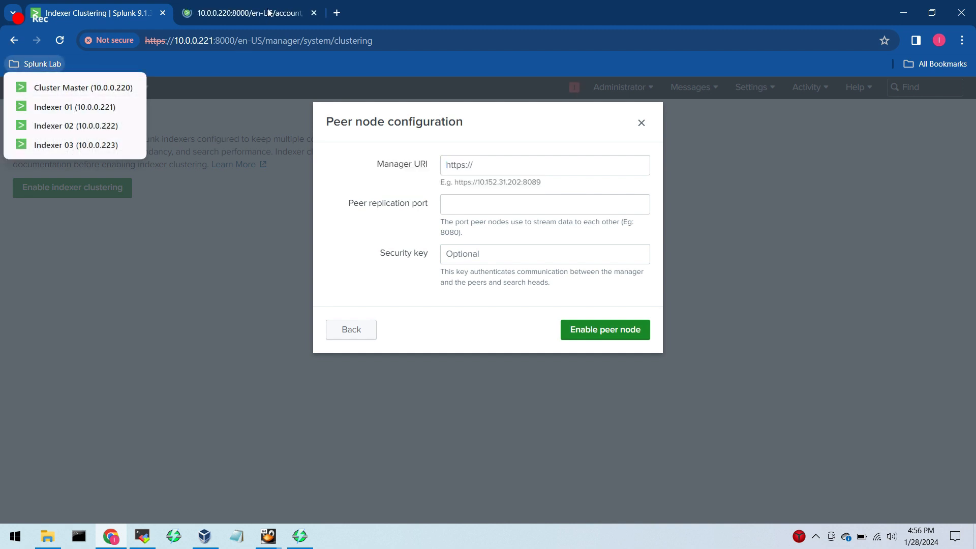
{"action": "left_click", "coordinate": [379, 170]}
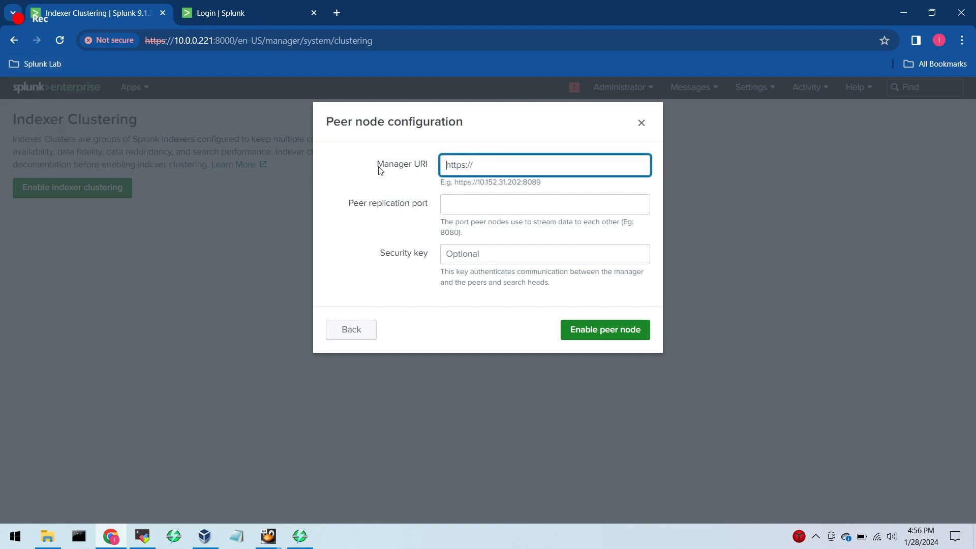
{"action": "left_click", "coordinate": [218, 16]}
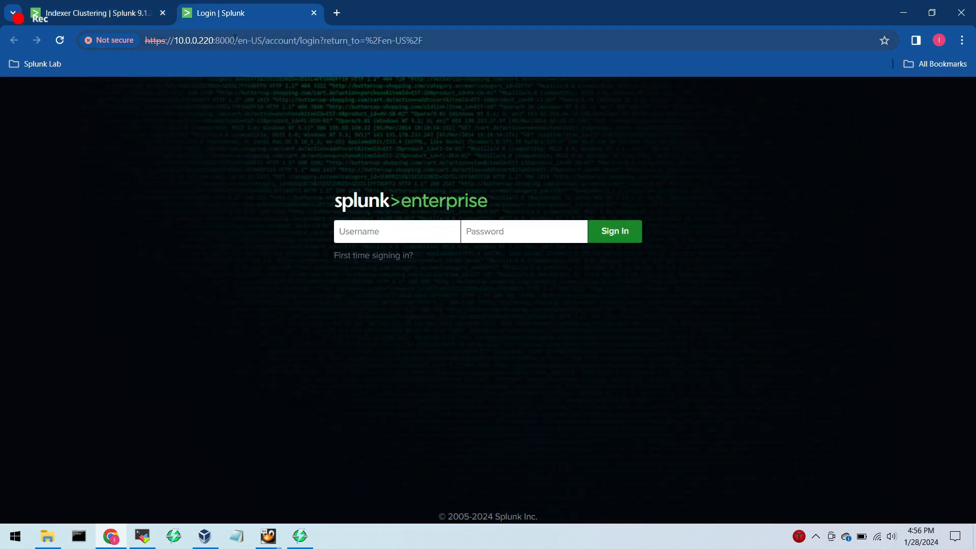
{"action": "left_click_drag", "start_coordinate": [214, 41], "coordinate": [145, 41]}
{"action": "key", "text": "ctrl+c"}
{"action": "left_click", "coordinate": [97, 13]}
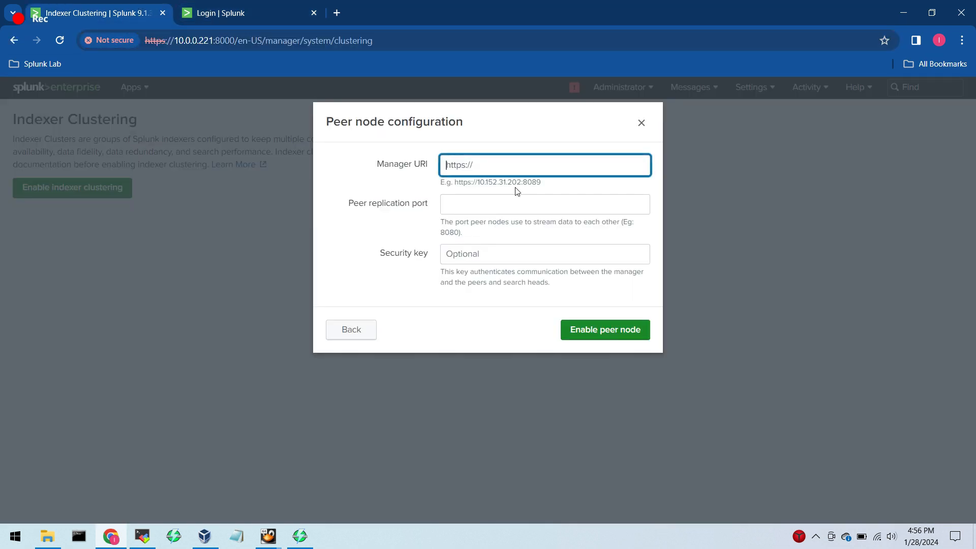
{"action": "key", "text": "ctrl+v"}
{"action": "key", "text": "Left"}
{"action": "key", "text": "Delete"}
{"action": "key", "text": "shift+End"}
{"action": "key", "text": "Delete"}
{"action": "type", "text": ":8089"}
{"action": "triple_click", "coordinate": [562, 168]}
Set the peer replication port to 8090, enter the cluster security key, and try to enable the peer node.
{"action": "left_click", "coordinate": [541, 209]}
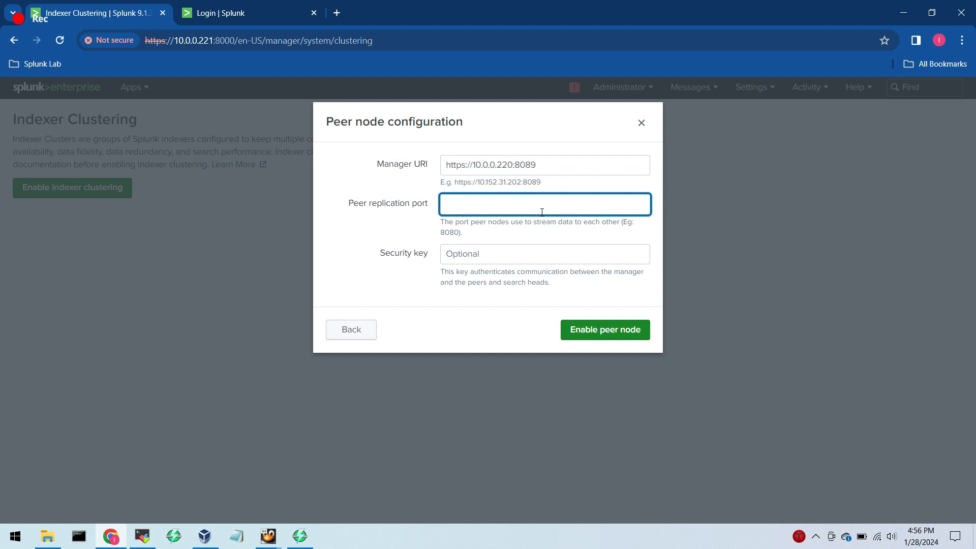
{"action": "type", "text": "8090"}
{"action": "left_click", "coordinate": [479, 253]}
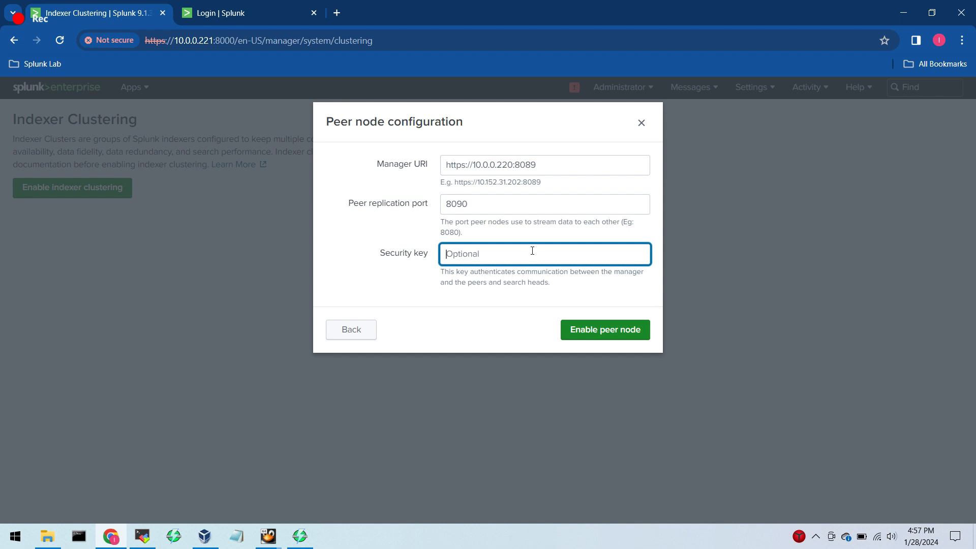
{"action": "type", "text": "••••••••••••"}
{"action": "left_click", "coordinate": [616, 330]}
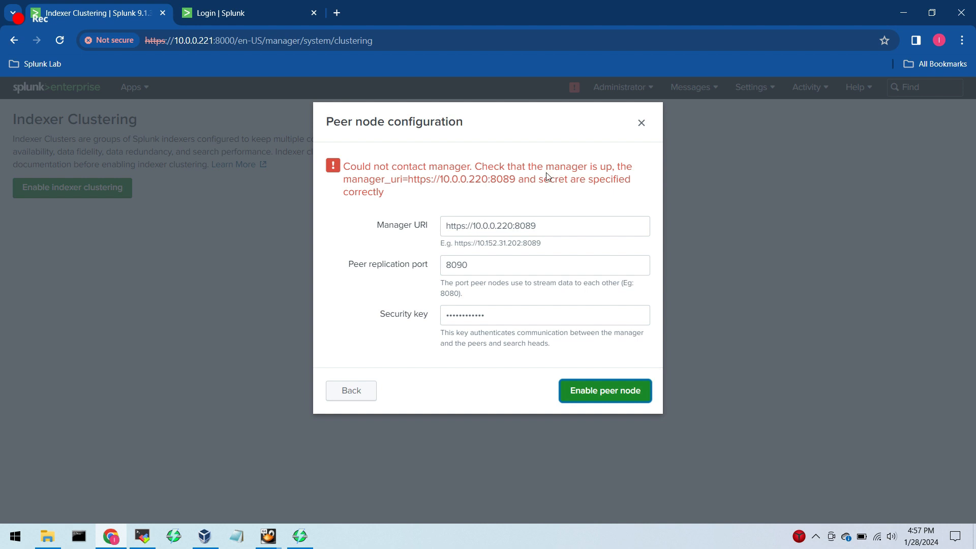
Switch to MobaXterm, open the cluster master and three indexer sessions, and start multi-execution mode across them.
{"action": "mouse_move", "coordinate": [142, 536]}
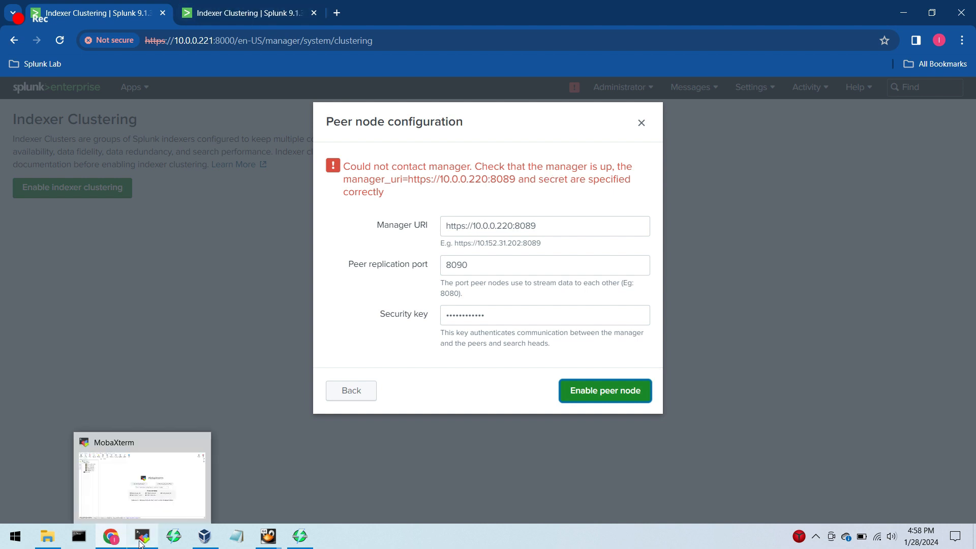
{"action": "left_click", "coordinate": [160, 475]}
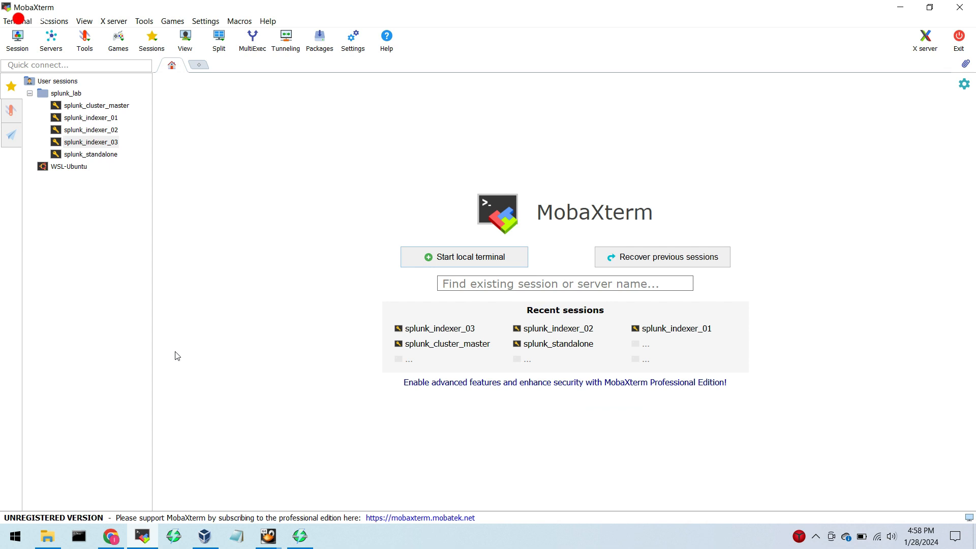
{"action": "left_click", "coordinate": [119, 107]}
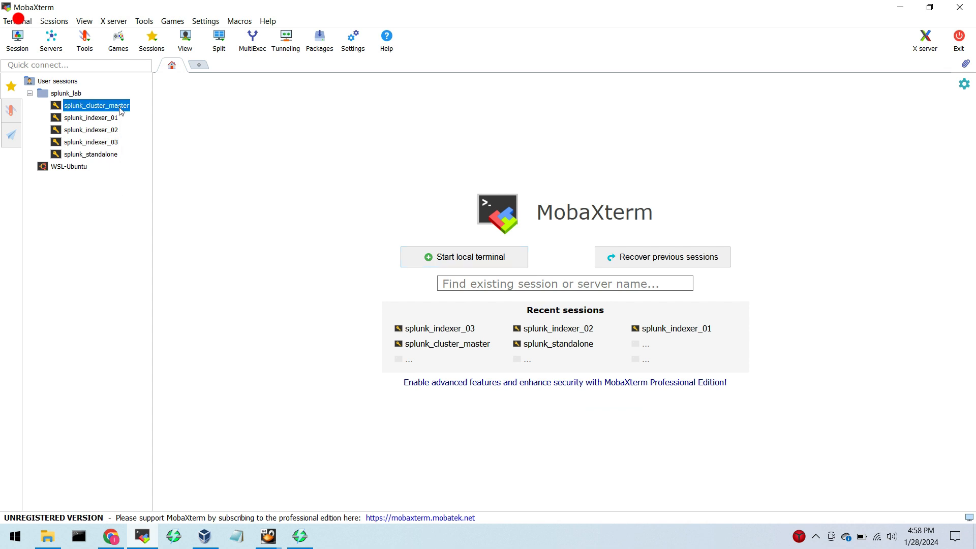
{"action": "double_click", "coordinate": [121, 107]}
{"action": "double_click", "coordinate": [113, 119]}
{"action": "double_click", "coordinate": [113, 130]}
{"action": "double_click", "coordinate": [113, 142]}
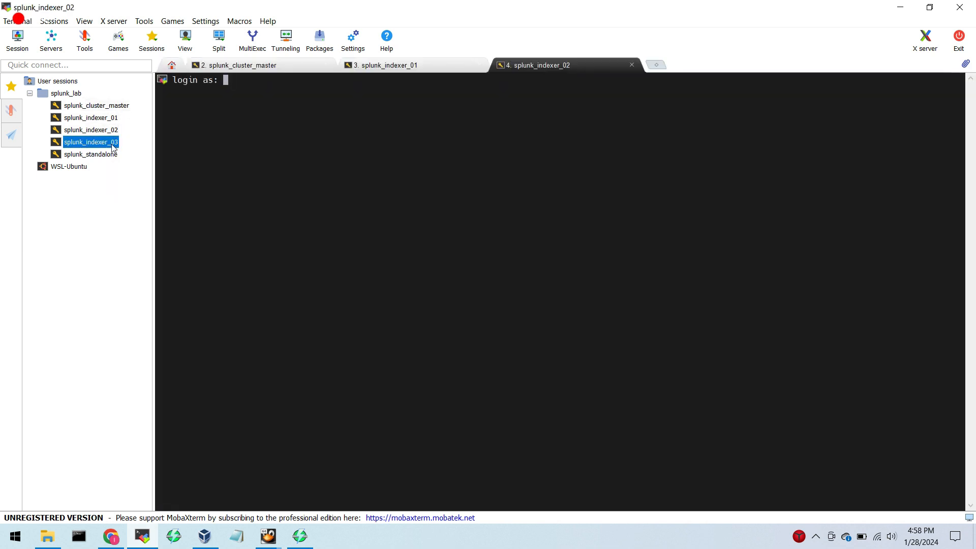
{"action": "left_click", "coordinate": [265, 66]}
{"action": "left_click", "coordinate": [252, 41]}
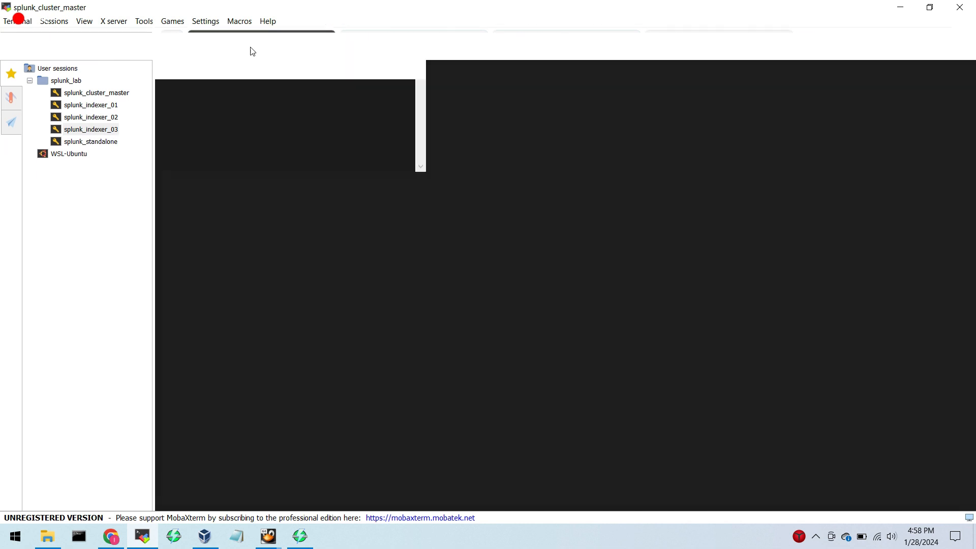
Log in to all four servers as root with the account password and clear their terminals.
{"action": "type", "text": "root"}
{"action": "key", "text": "Return"}
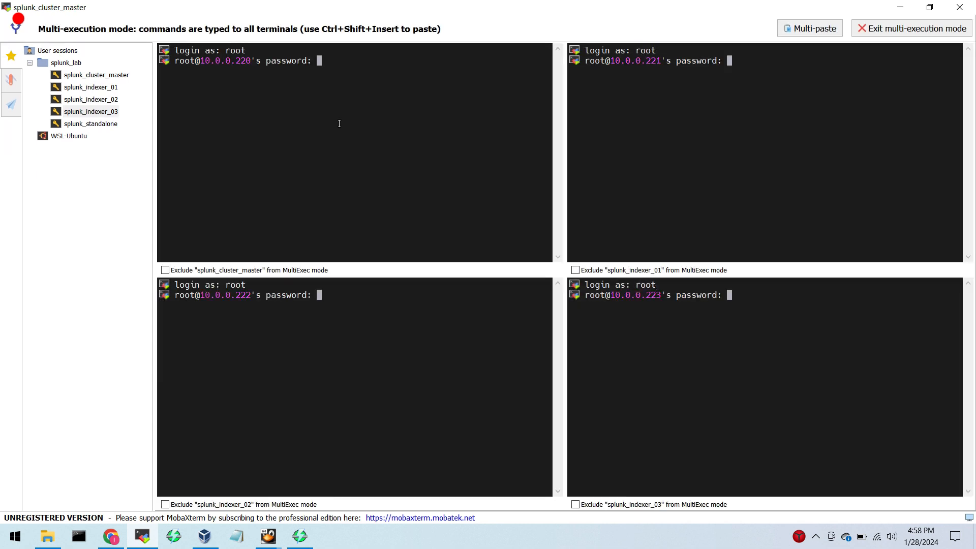
{"action": "key", "text": "Return"}
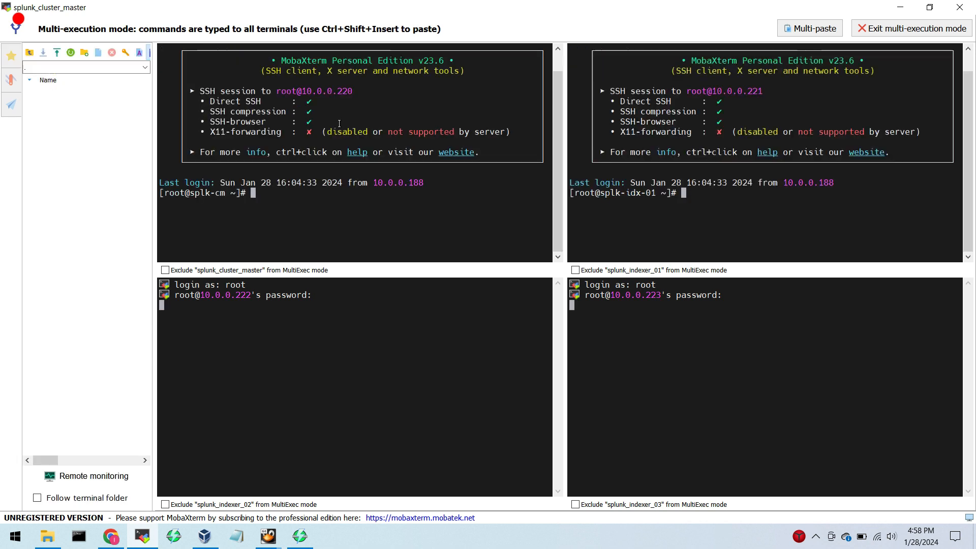
{"action": "key", "text": "Return"}
{"action": "key", "text": "Return"}
{"action": "key", "text": "Return"}
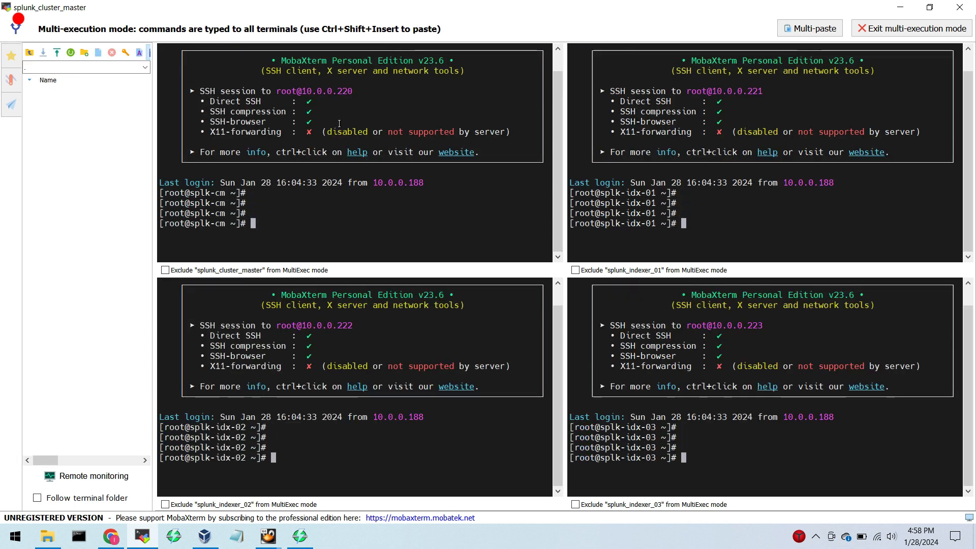
{"action": "type", "text": "clear"}
{"action": "key", "text": "Return"}
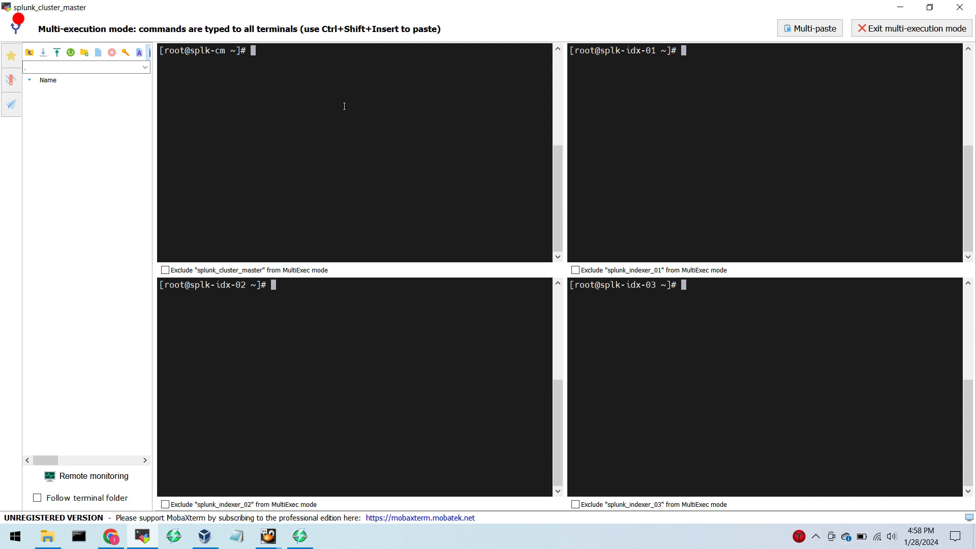
List the open firewall ports on all four servers with firewall-cmd --list-ports.
{"action": "type", "text": "firewall"}
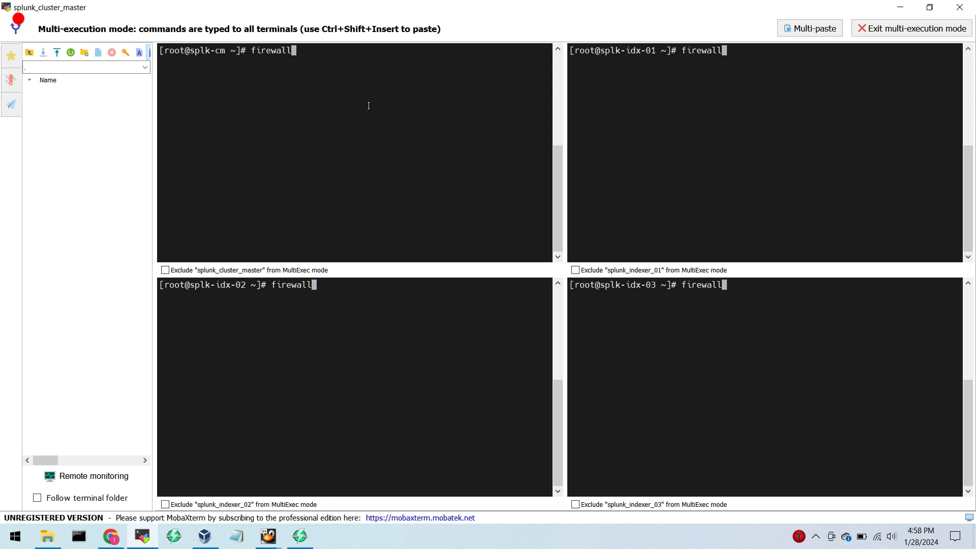
{"action": "type", "text": "-cmd"}
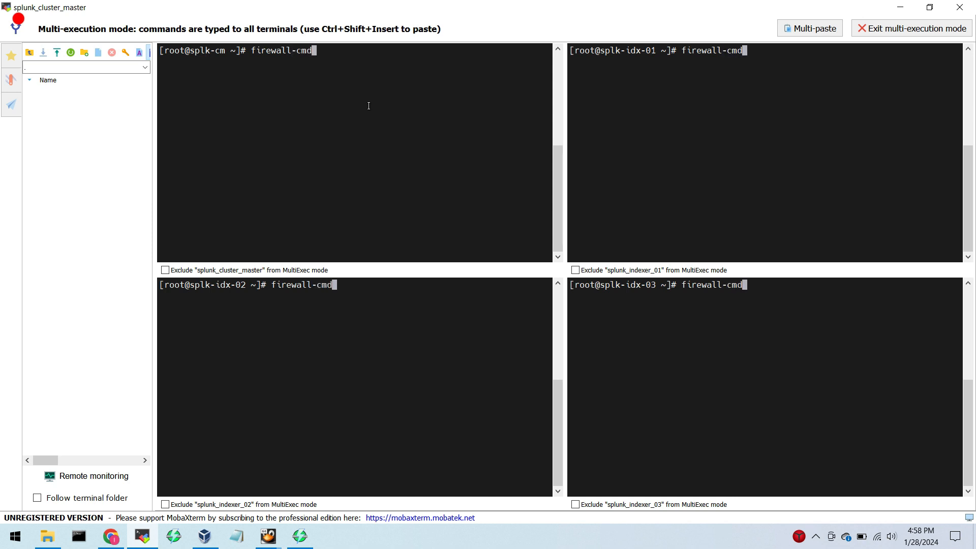
{"action": "type", "text": " --list-ports"}
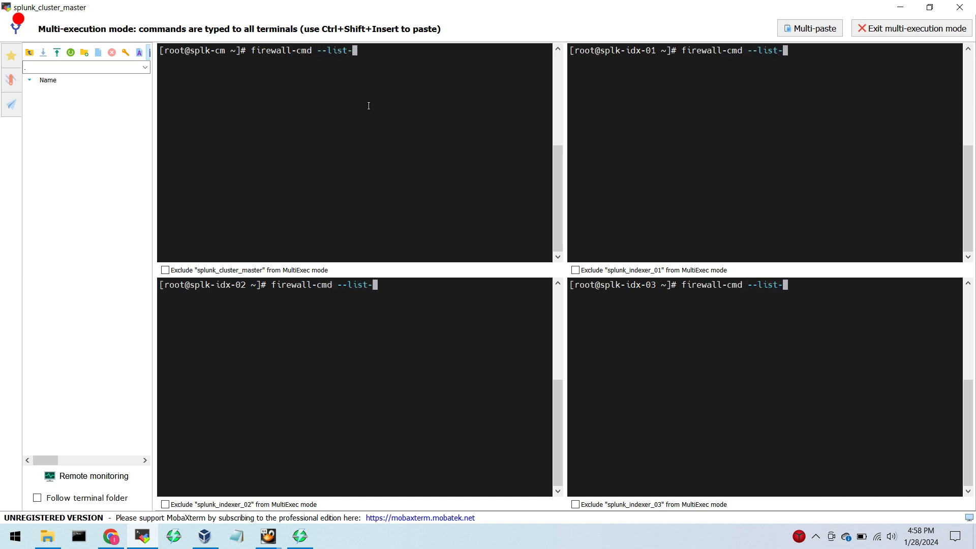
{"action": "key", "text": "Return"}
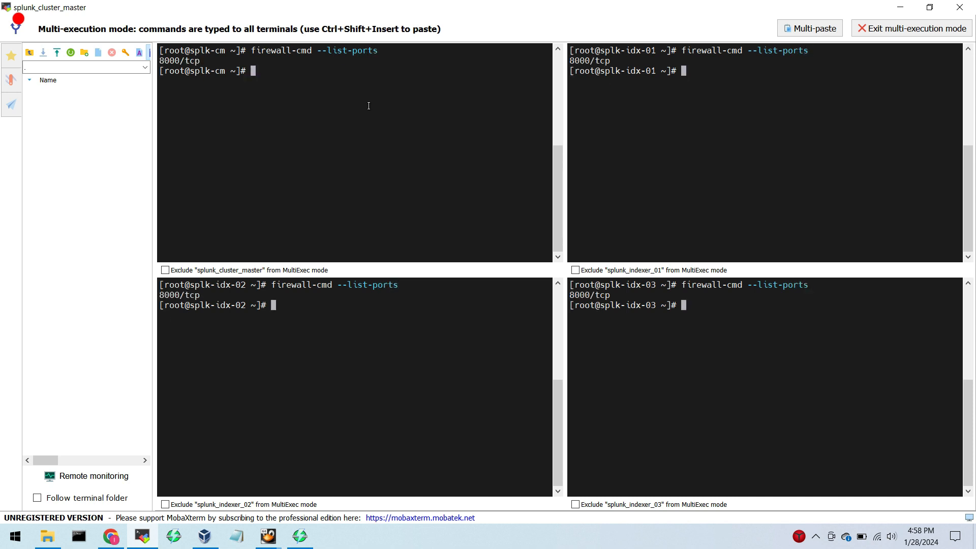
Permanently open port 8089/tcp in the public zone on all four servers with firewall-cmd.
{"action": "type", "text": "firewall"}
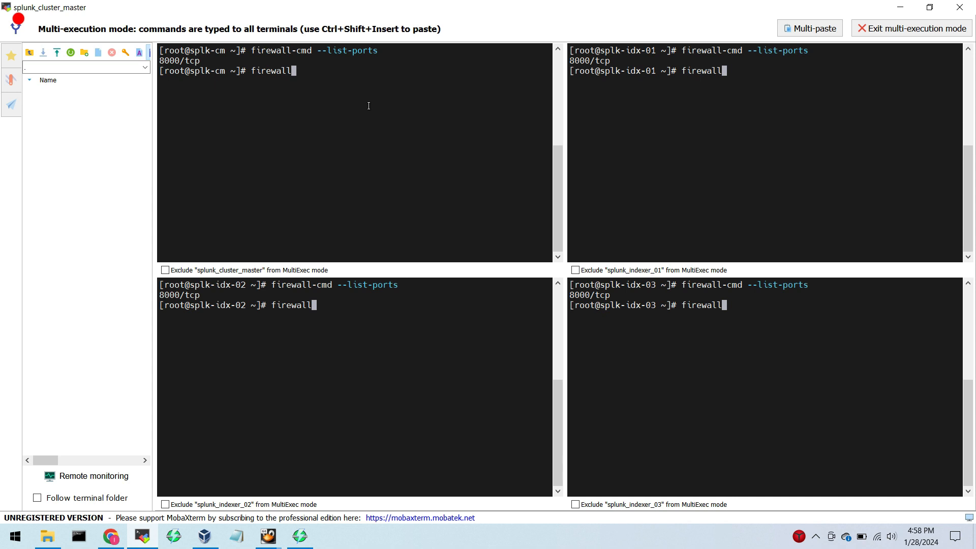
{"action": "type", "text": "-cmd --z"}
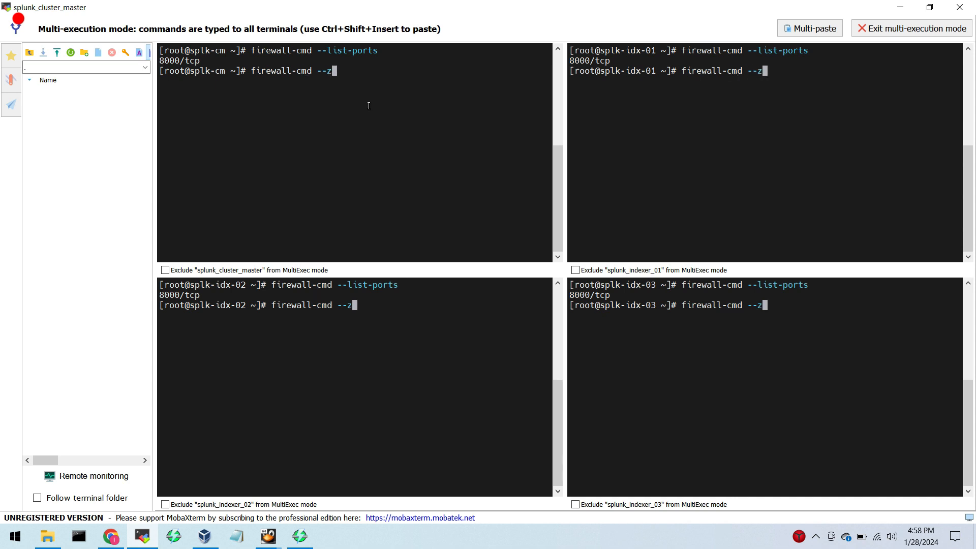
{"action": "type", "text": "one=pub"}
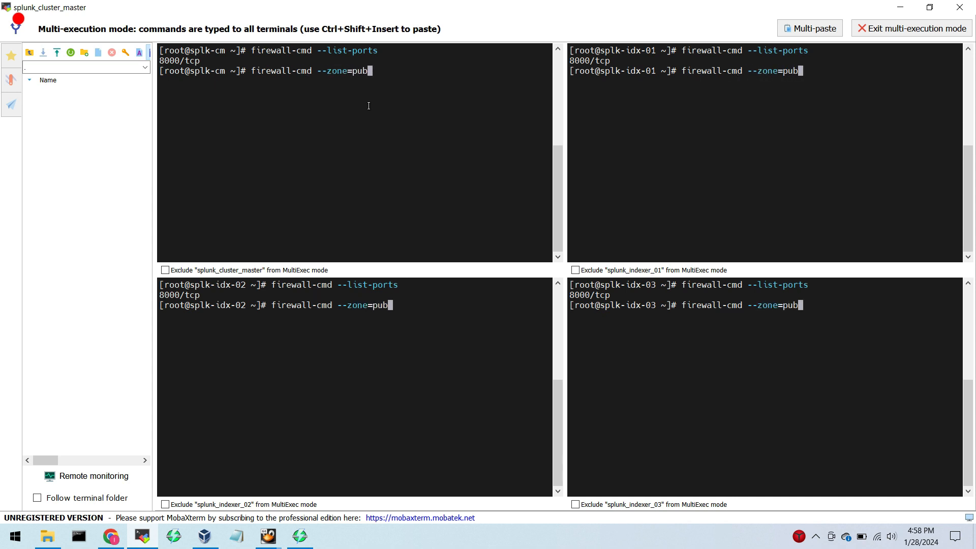
{"action": "type", "text": "lic"}
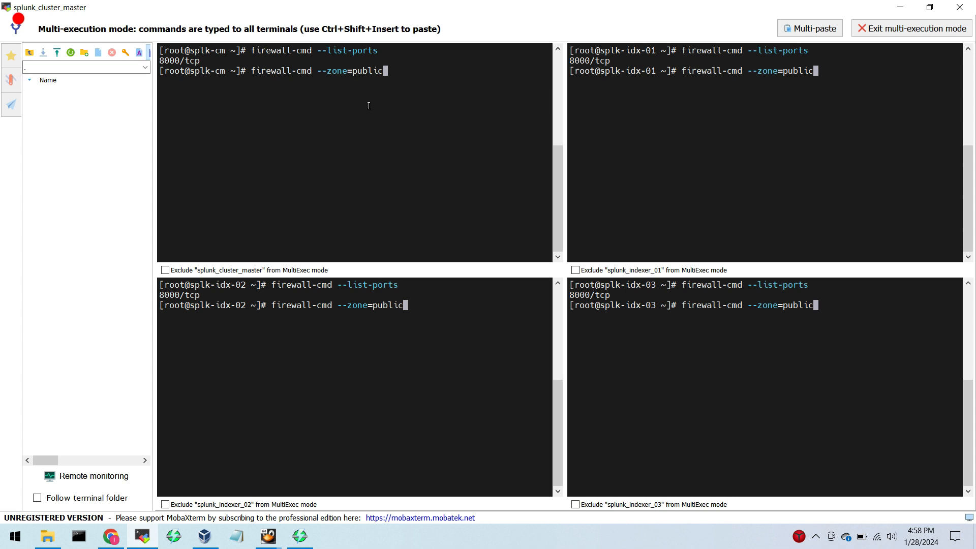
{"action": "type", "text": " --"}
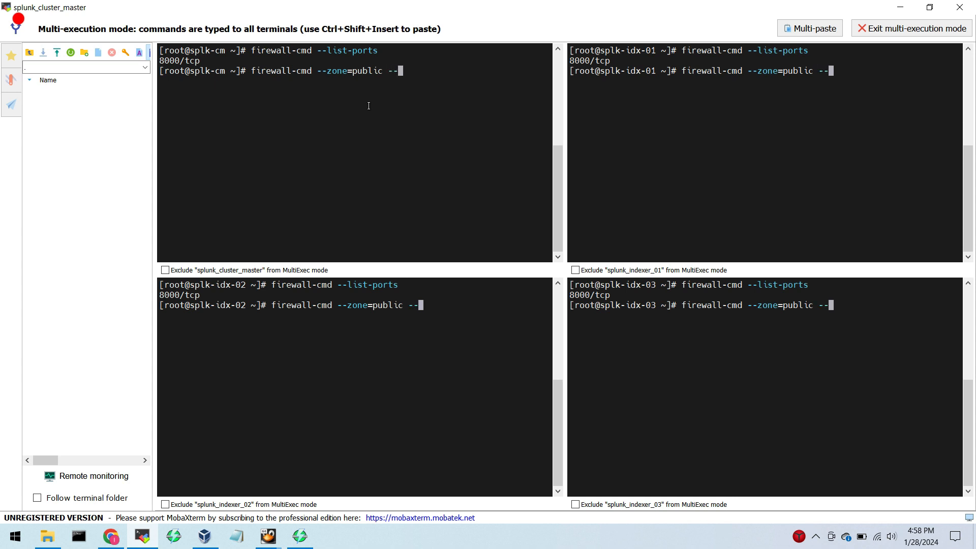
{"action": "type", "text": "add-po"}
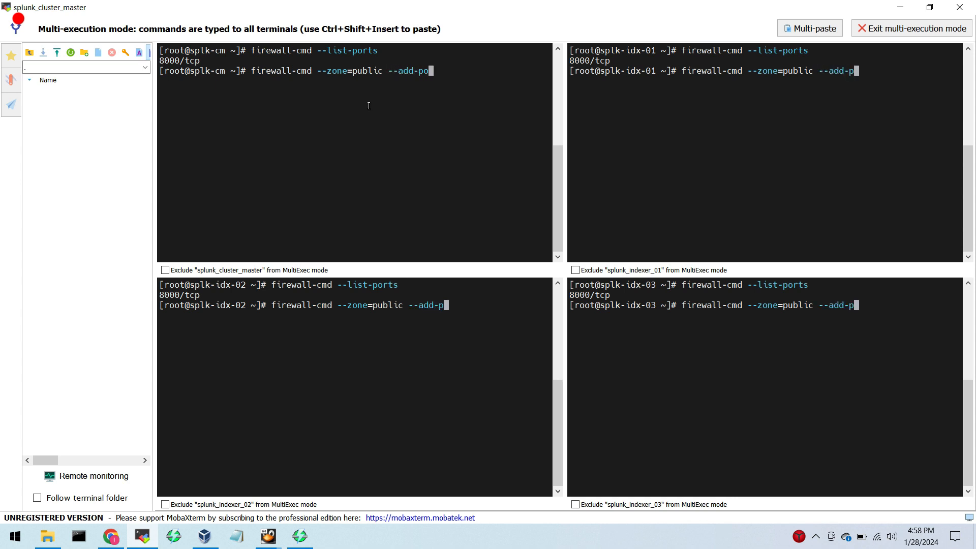
{"action": "type", "text": "rt="}
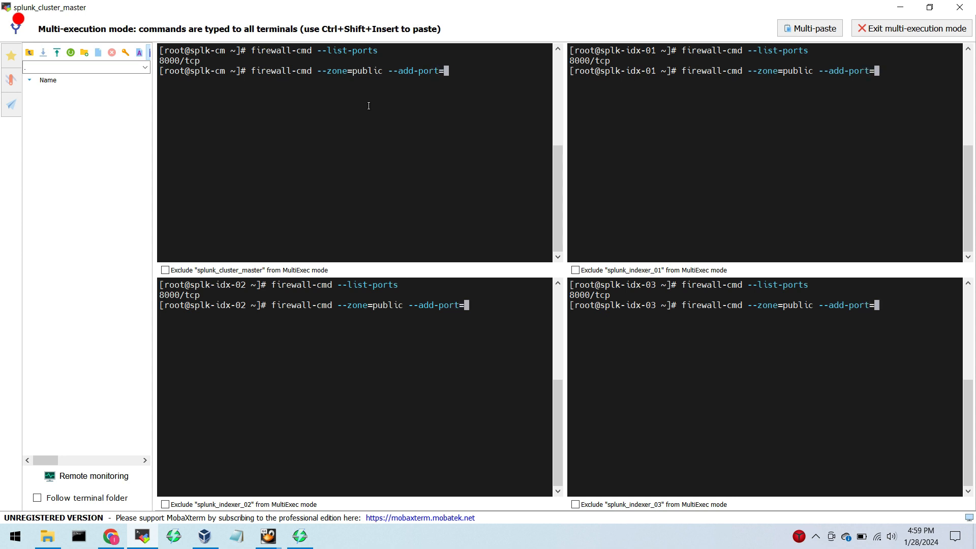
{"action": "type", "text": "8089"}
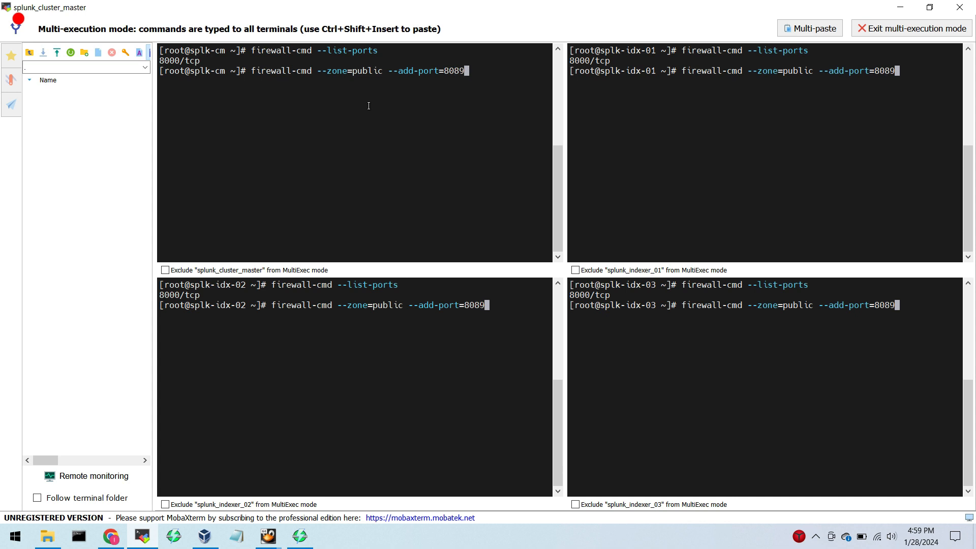
{"action": "type", "text": "/tcp --p"}
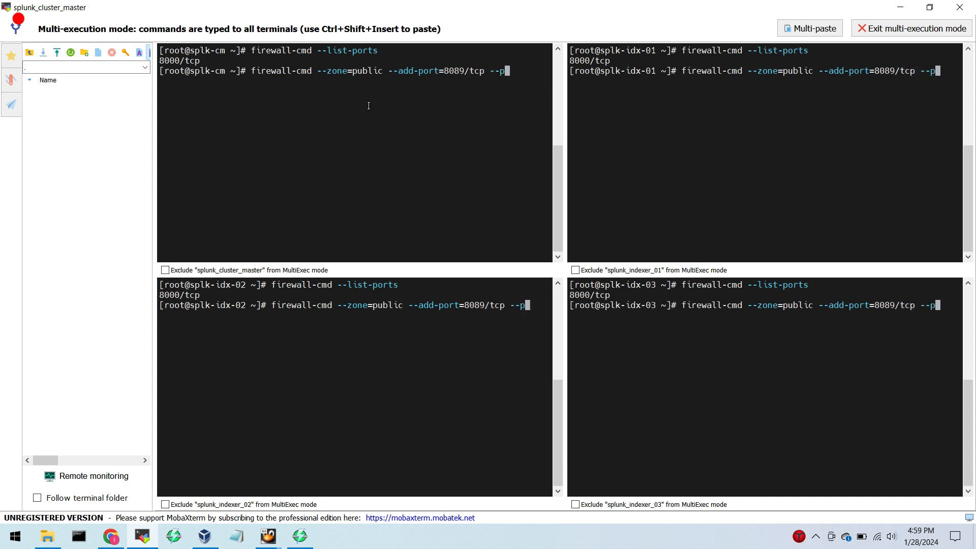
{"action": "type", "text": "ermanent"}
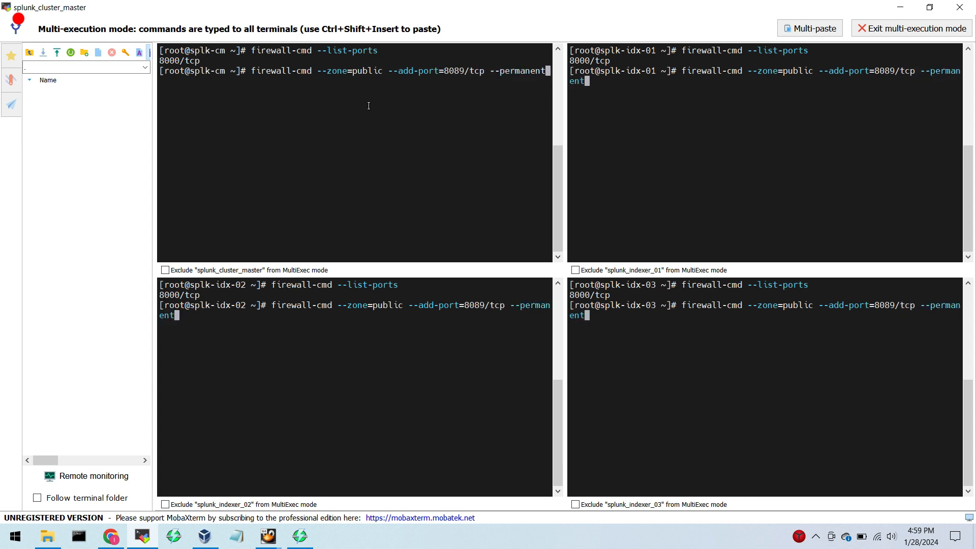
{"action": "key", "text": "Return"}
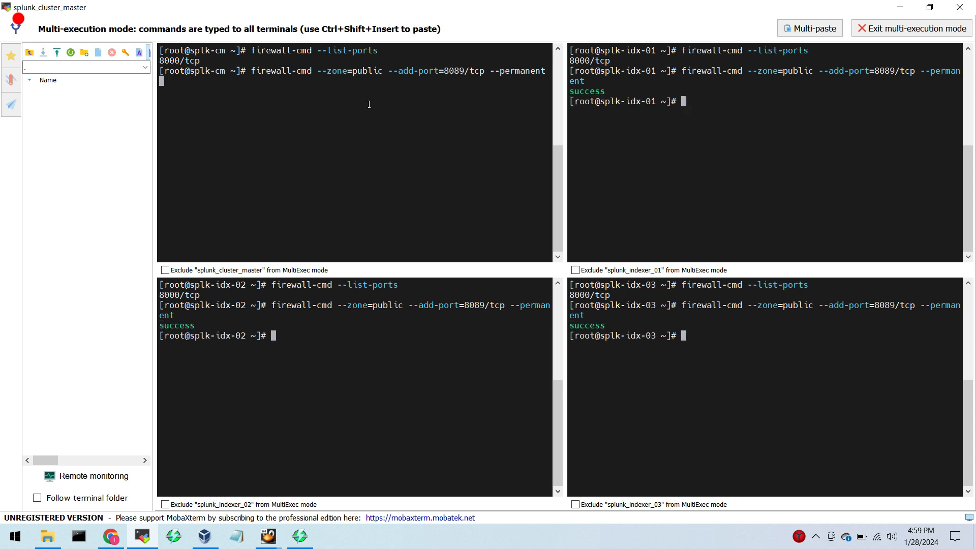
{"action": "type", "text": "firewall"}
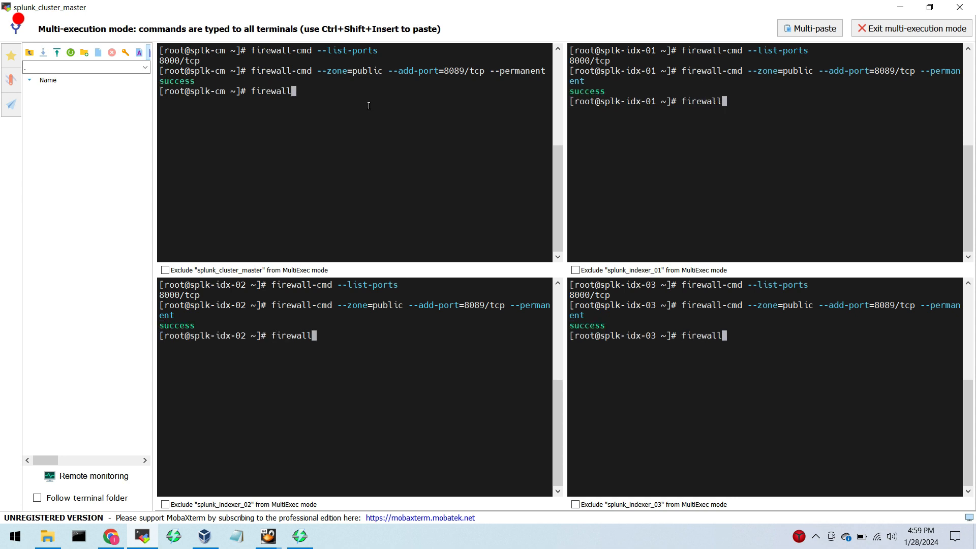
{"action": "type", "text": "-cmd --r"}
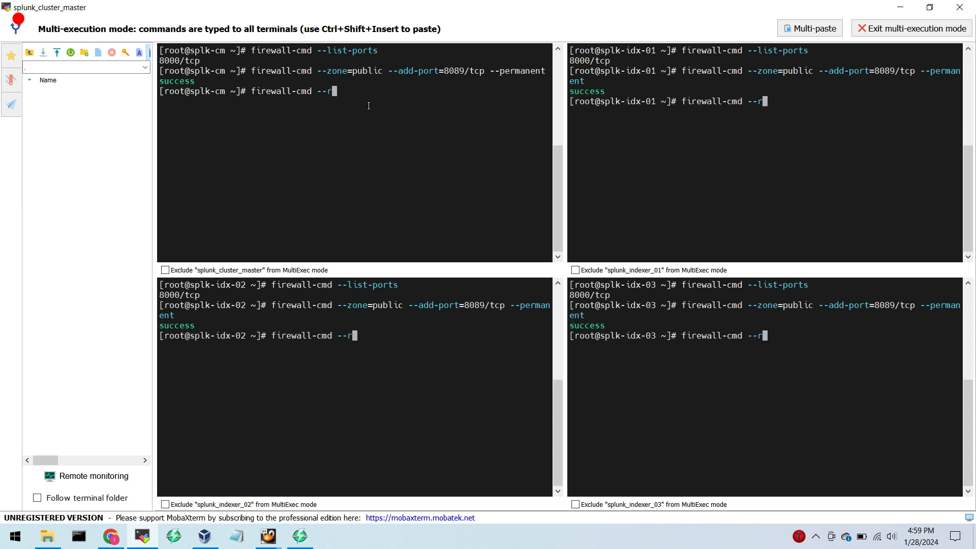
{"action": "type", "text": "eload"}
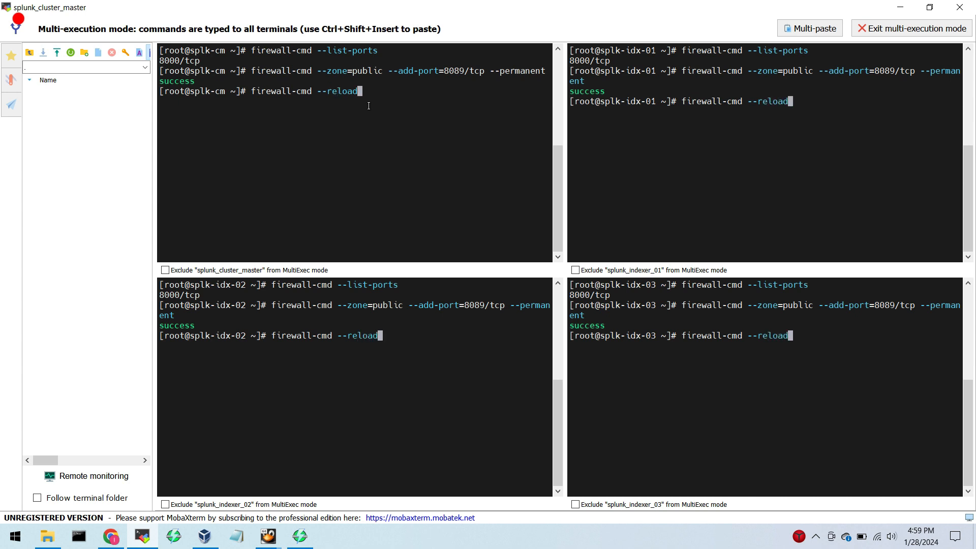
{"action": "key", "text": "BackSpace"}
{"action": "key", "text": "BackSpace"}
{"action": "key", "text": "BackSpace"}
{"action": "key", "text": "BackSpace"}
{"action": "key", "text": "BackSpace"}
{"action": "key", "text": "BackSpace"}
{"action": "key", "text": "BackSpace"}
{"action": "key", "text": "BackSpace"}
{"action": "key", "text": "BackSpace"}
{"action": "key", "text": "BackSpace"}
{"action": "key", "text": "BackSpace"}
{"action": "key", "text": "BackSpace"}
{"action": "key", "text": "BackSpace"}
{"action": "key", "text": "BackSpace"}
{"action": "key", "text": "BackSpace"}
{"action": "key", "text": "BackSpace"}
{"action": "key", "text": "BackSpace"}
{"action": "key", "text": "BackSpace"}
{"action": "key", "text": "BackSpace"}
{"action": "key", "text": "BackSpace"}
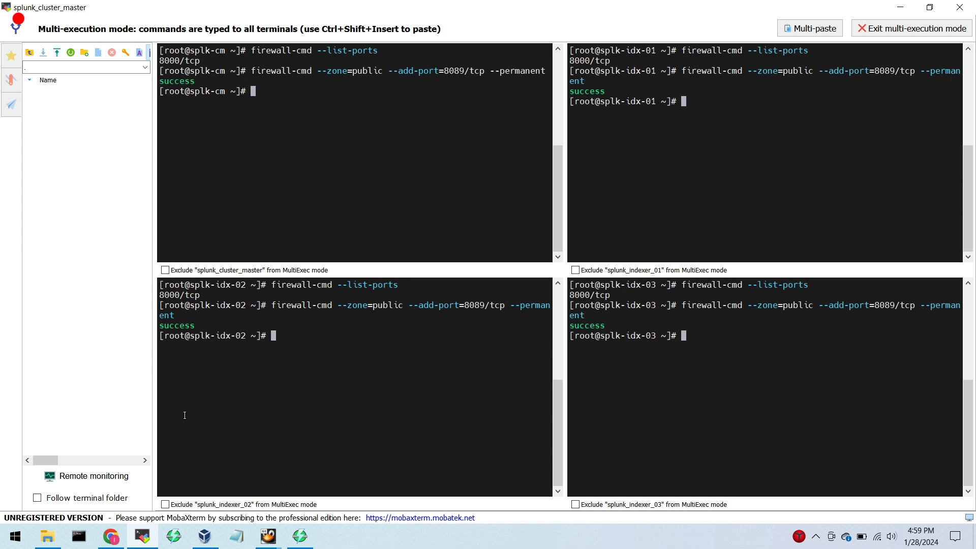
{"action": "left_click", "coordinate": [338, 162]}
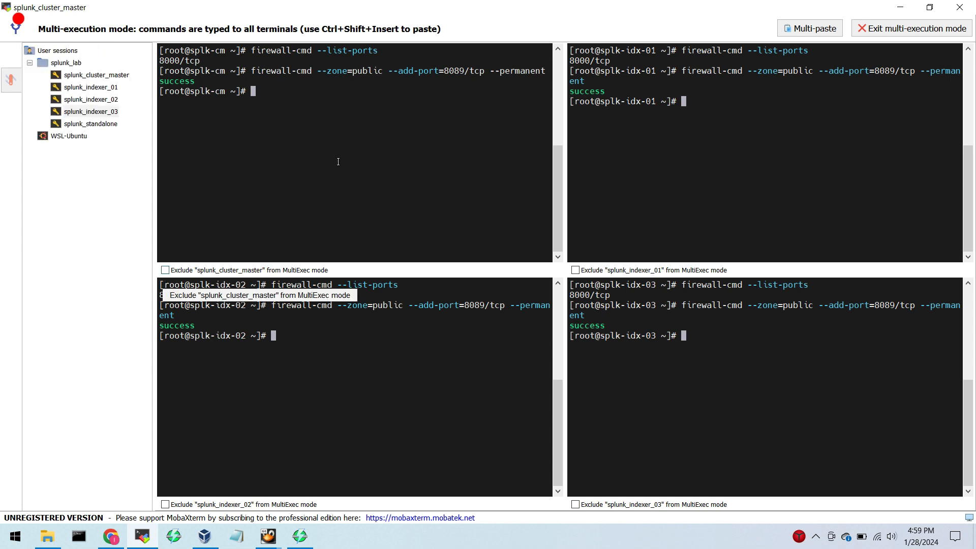
{"action": "type", "text": "fire"}
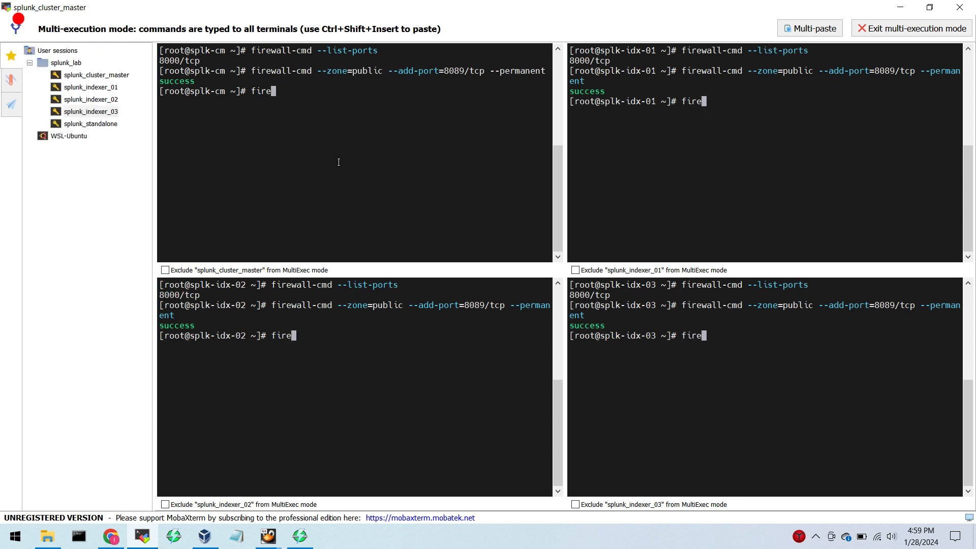
{"action": "type", "text": "w"}
{"action": "key", "text": "BackSpace"}
{"action": "key", "text": "BackSpace"}
{"action": "key", "text": "BackSpace"}
{"action": "key", "text": "BackSpace"}
{"action": "key", "text": "BackSpace"}
{"action": "type", "text": "r"}
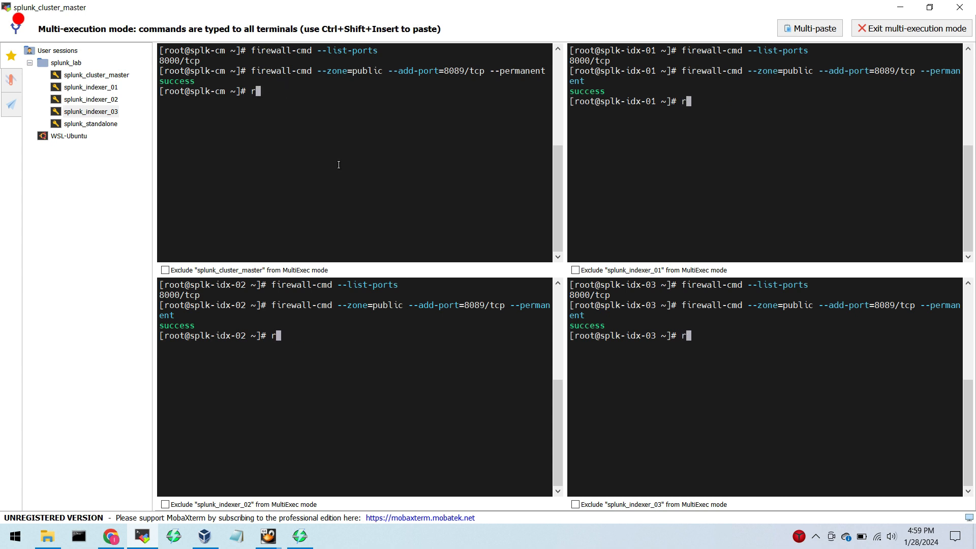
{"action": "key", "text": "BackSpace"}
{"action": "type", "text": "fir"}
{"action": "type", "text": "ll"}
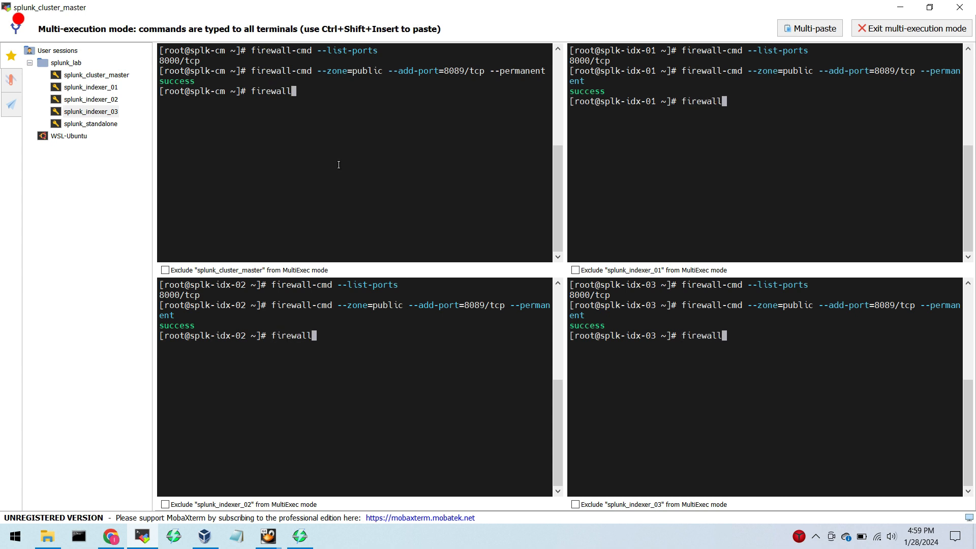
{"action": "key", "text": "BackSpace"}
{"action": "key", "text": "BackSpace"}
{"action": "key", "text": "BackSpace"}
{"action": "key", "text": "BackSpace"}
{"action": "key", "text": "BackSpace"}
{"action": "key", "text": "BackSpace"}
{"action": "key", "text": "BackSpace"}
{"action": "key", "text": "BackSpace"}
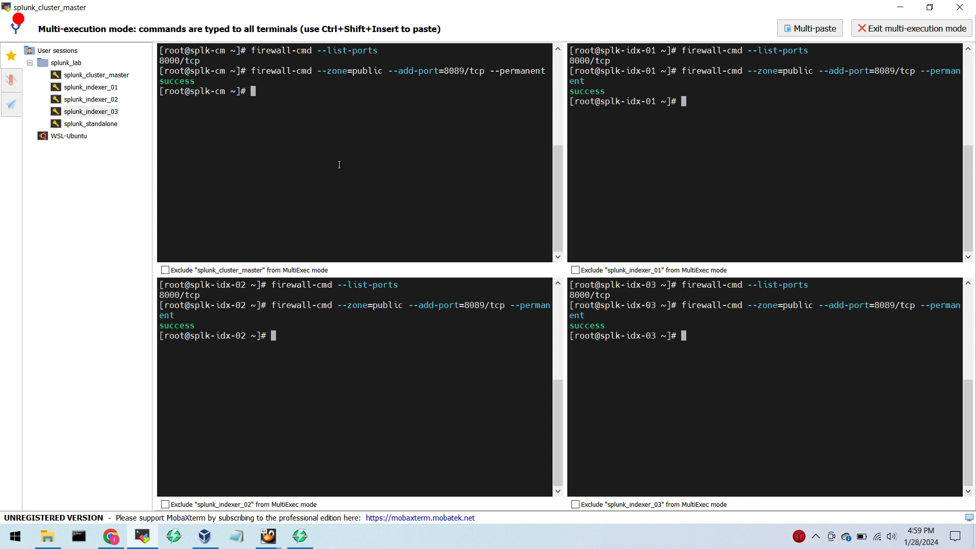
Exclude splunk_cluster_master from multi-execution and permanently open port 8090/tcp in the public zone on the three indexers.
{"action": "left_click", "coordinate": [165, 270]}
{"action": "type", "text": "firewall-cmd"}
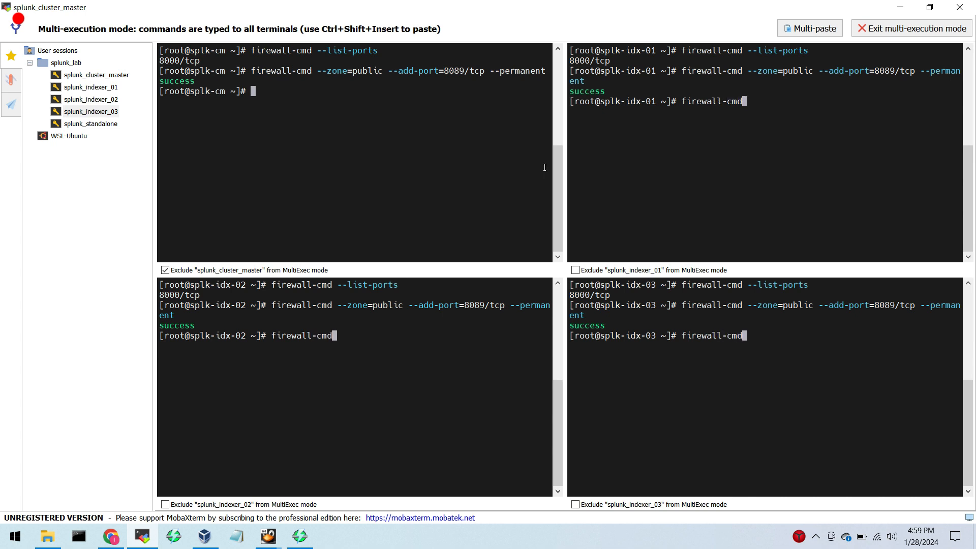
{"action": "key", "text": "Up"}
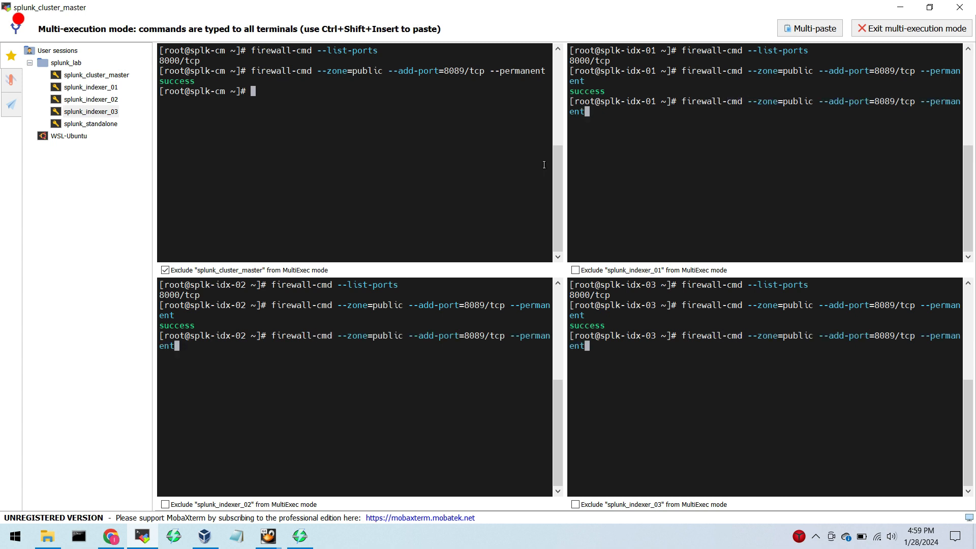
{"action": "key", "text": "Left"}
{"action": "key", "text": "Left"}
{"action": "key", "text": "Left"}
{"action": "key", "text": "Left"}
{"action": "key", "text": "Left"}
{"action": "key", "text": "Left"}
{"action": "key", "text": "Left"}
{"action": "key", "text": "Left"}
{"action": "key", "text": "Left"}
{"action": "key", "text": "Left"}
{"action": "key", "text": "Left"}
{"action": "key", "text": "Left"}
{"action": "key", "text": "Left"}
{"action": "key", "text": "Left"}
{"action": "key", "text": "Left"}
{"action": "key", "text": "Left"}
{"action": "key", "text": "BackSpace"}
{"action": "key", "text": "BackSpace"}
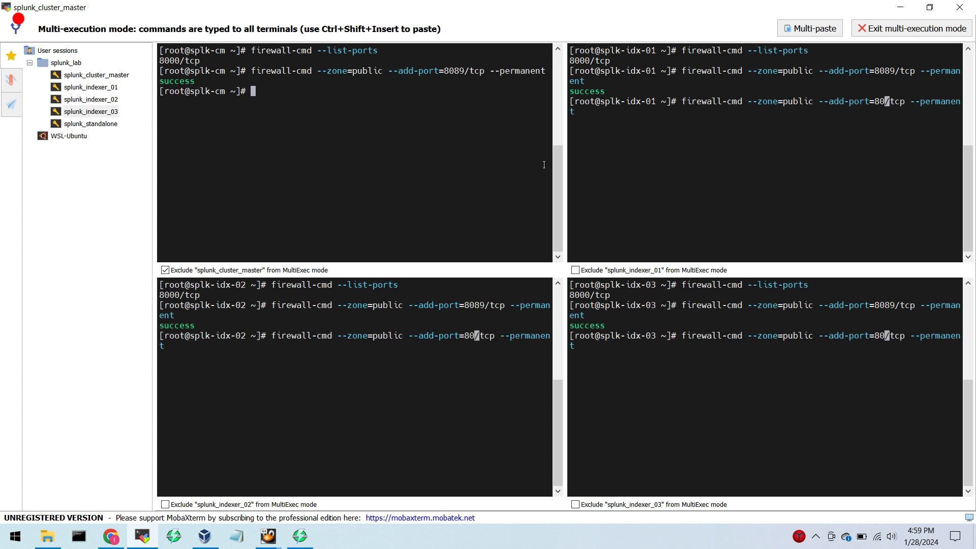
{"action": "type", "text": "90"}
{"action": "key", "text": "Return"}
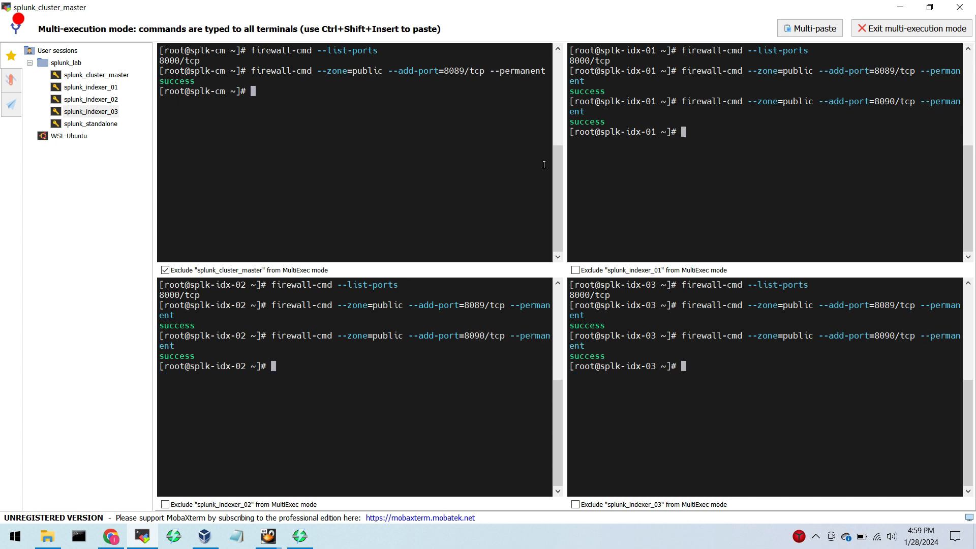
Include splunk_cluster_master in multi-execution again and reload the firewall on all four servers with firewall-cmd --reload.
{"action": "left_click", "coordinate": [165, 270]}
{"action": "type", "text": "fire"}
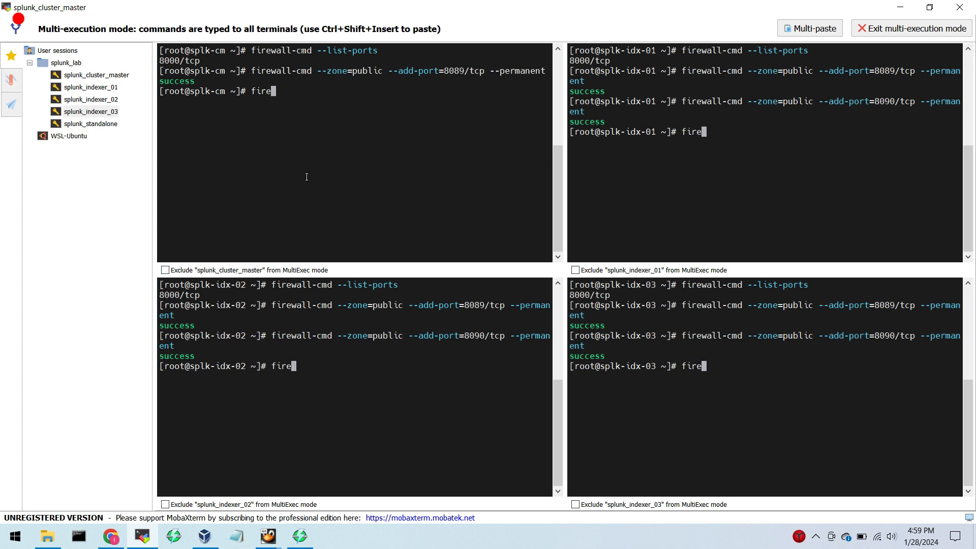
{"action": "type", "text": "wall-cmd --"}
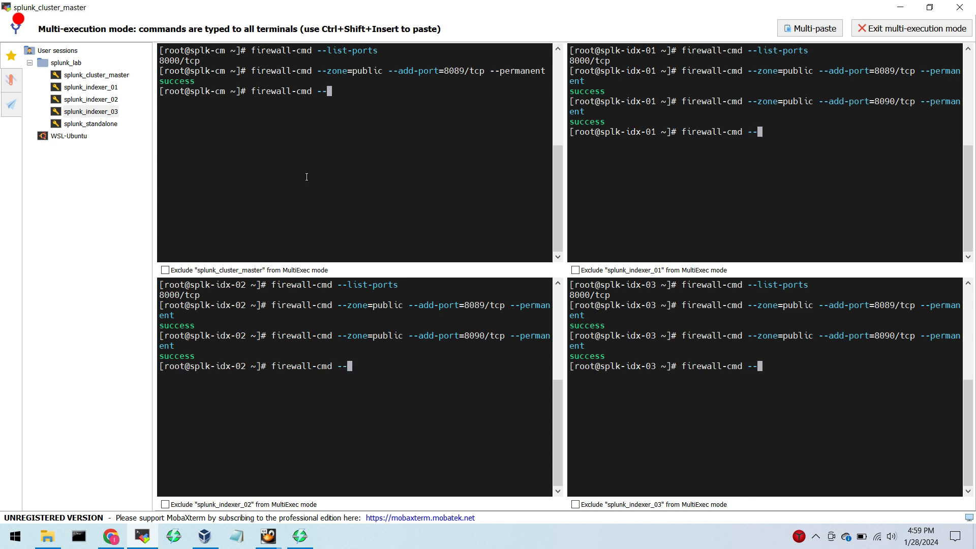
{"action": "type", "text": "reload"}
{"action": "key", "text": "Return"}
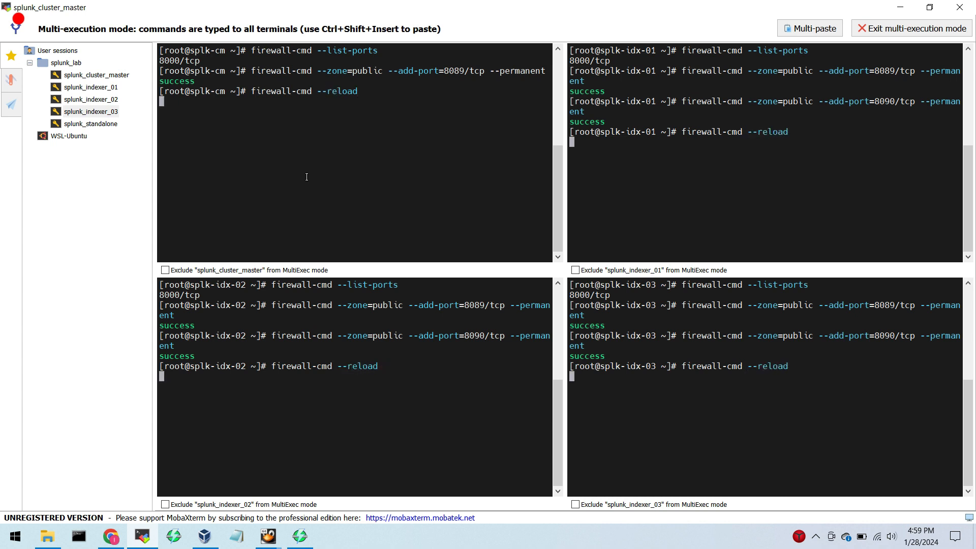
Clear the terminals, run firewall-cmd --list-ports on all four servers, and check the open ports on each indexer.
{"action": "key", "text": "ctrl+l"}
{"action": "type", "text": "f"}
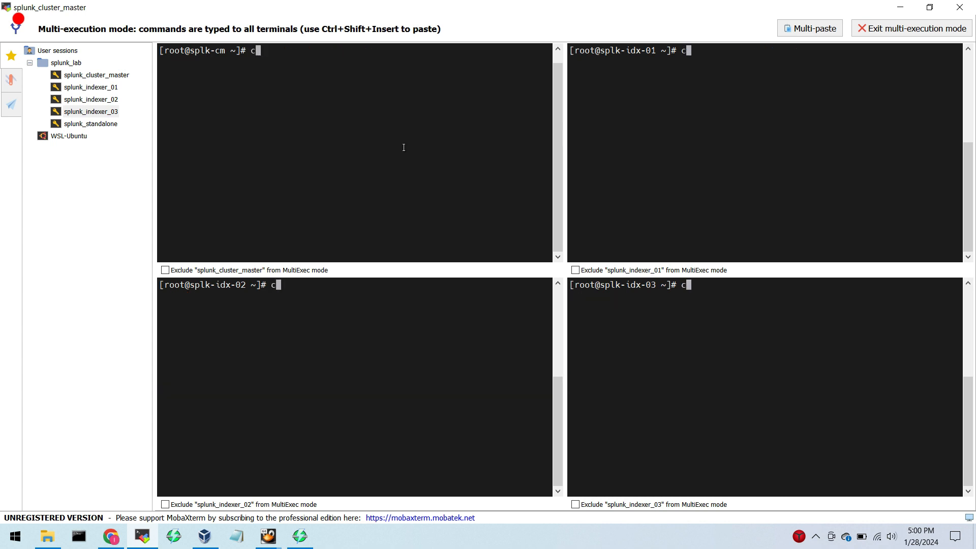
{"action": "type", "text": "irewall-cmd"}
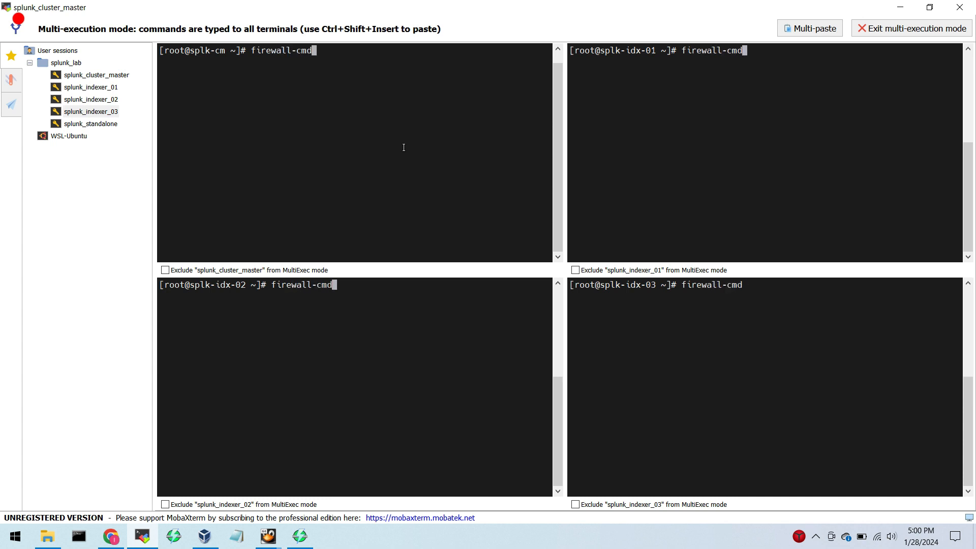
{"action": "type", "text": " --list -ports"}
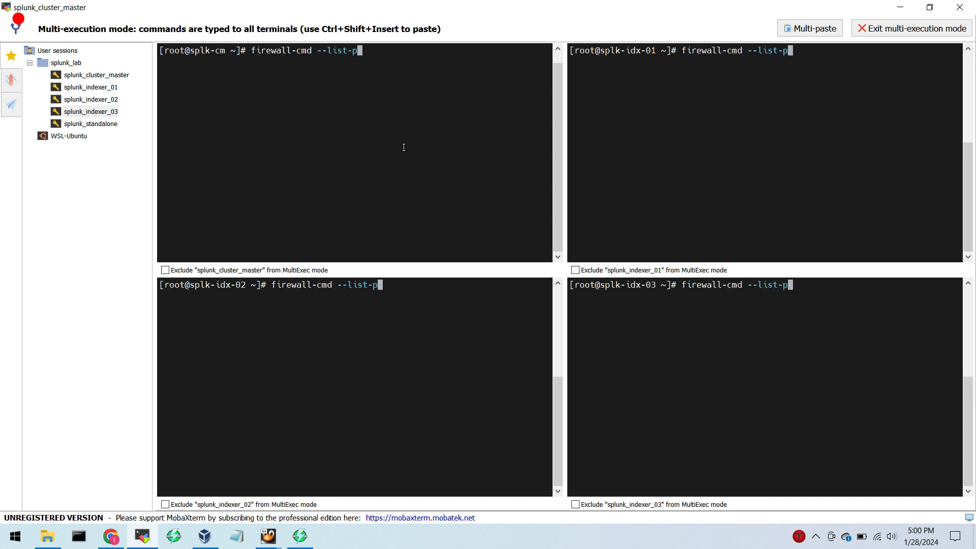
{"action": "key", "text": "Return"}
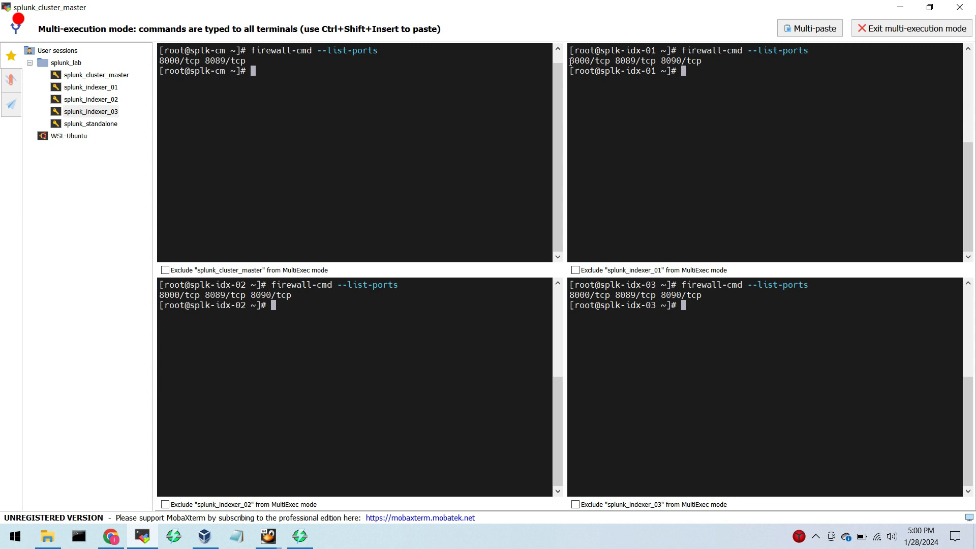
{"action": "left_click_drag", "start_coordinate": [570, 60], "coordinate": [718, 60]}
{"action": "left_click_drag", "start_coordinate": [160, 295], "coordinate": [291, 294]}
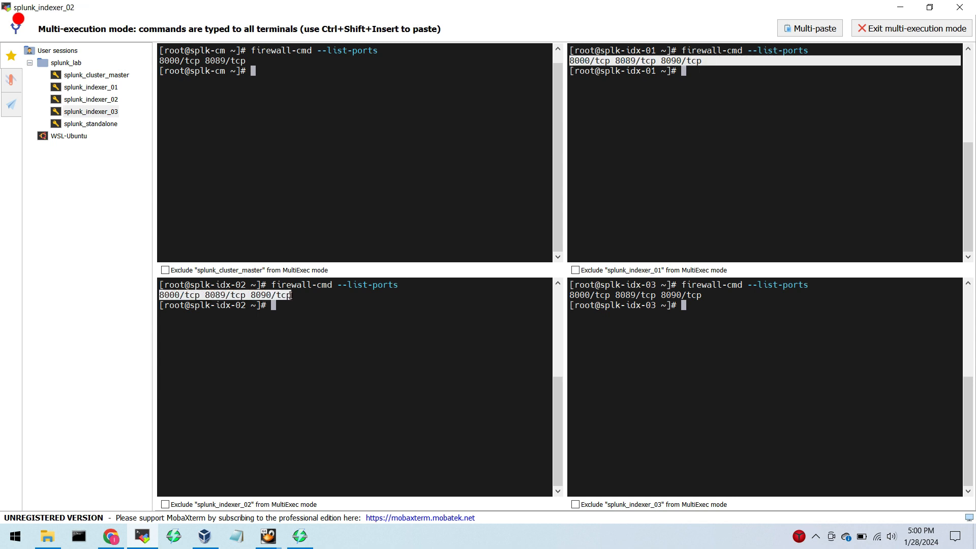
{"action": "left_click", "coordinate": [676, 303]}
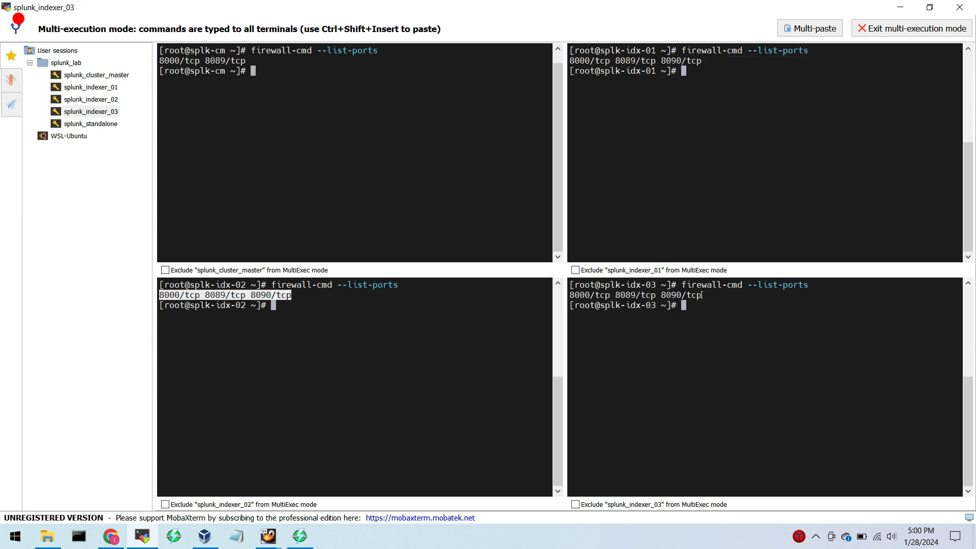
{"action": "left_click_drag", "start_coordinate": [701, 296], "coordinate": [566, 298]}
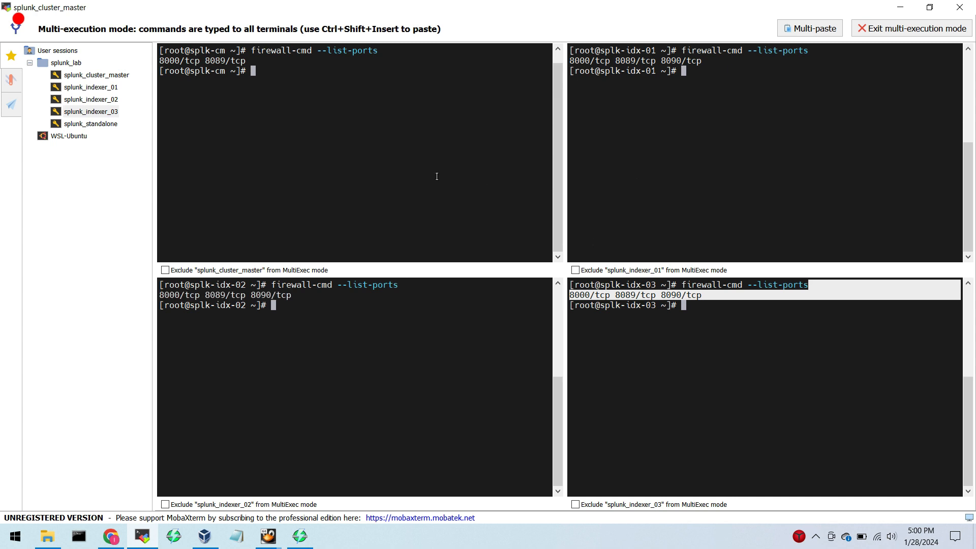
Switch to Chrome, enable the peer node on indexer 10.0.0.221 with the entered configuration, and restart Splunk.
{"action": "left_click", "coordinate": [113, 535]}
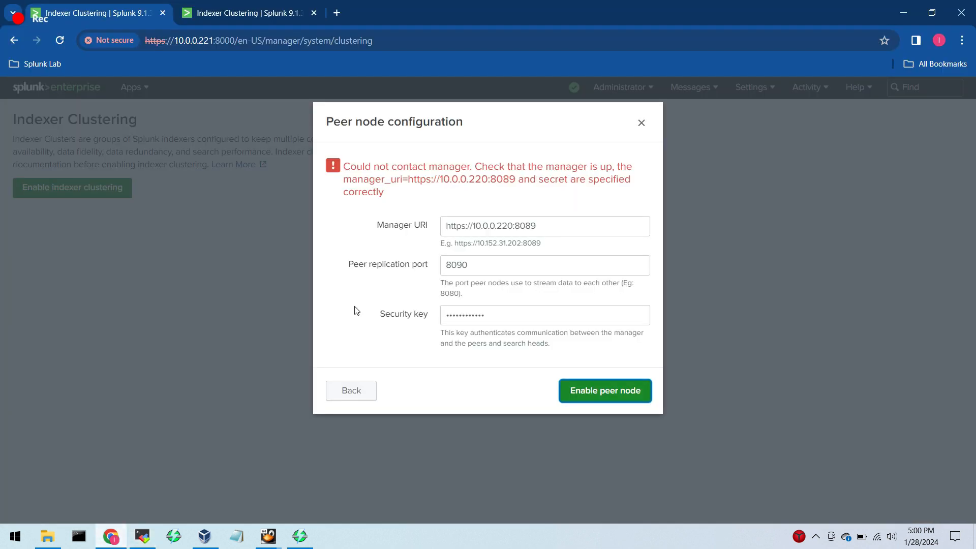
{"action": "left_click", "coordinate": [599, 391]}
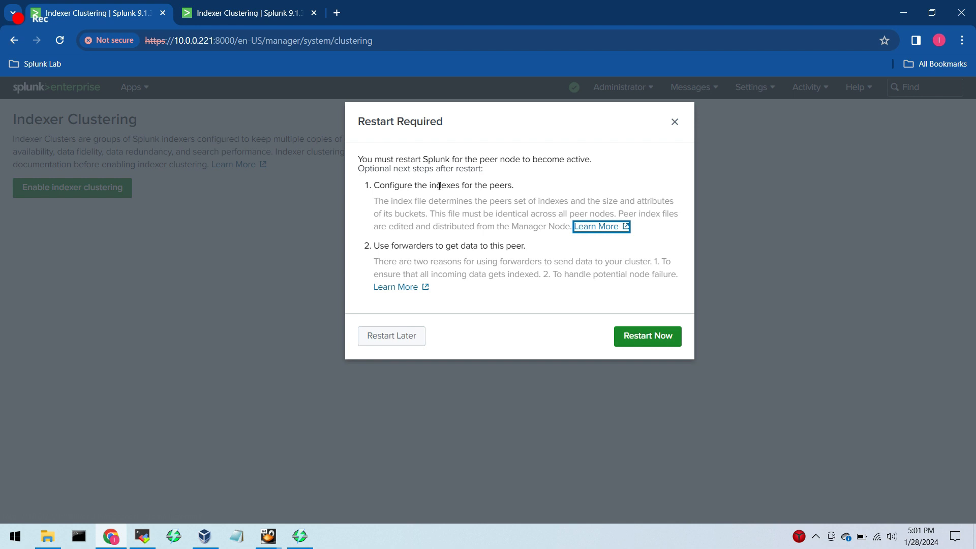
{"action": "left_click", "coordinate": [651, 344]}
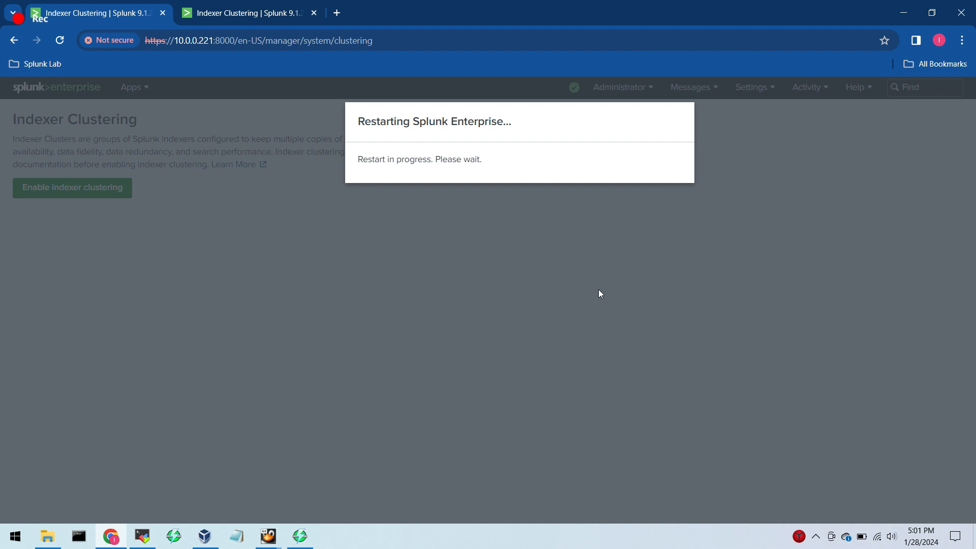
Examine the manager node's peer list and the expanded splk-idx-01 details, and check whether indexer 10.0.0.221 has restarted.
{"action": "left_click", "coordinate": [244, 14]}
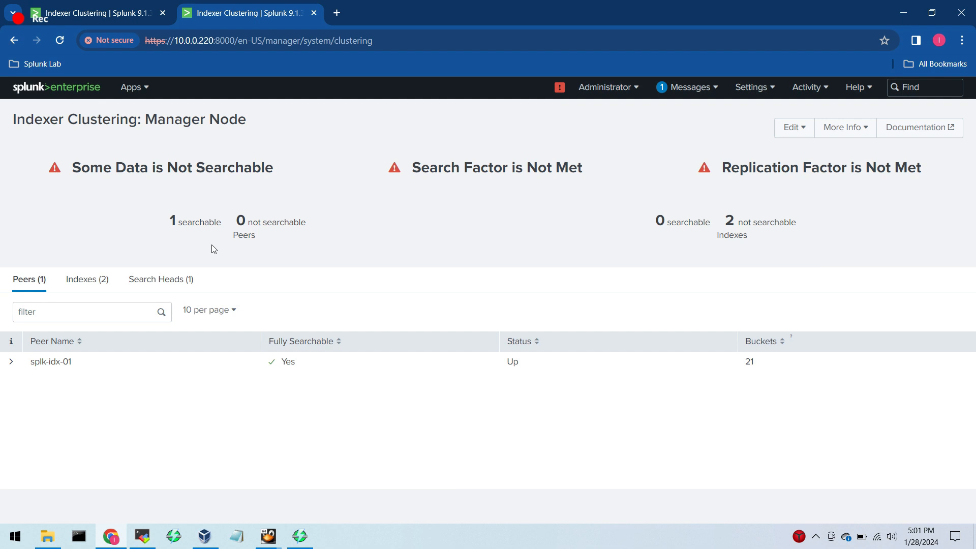
{"action": "left_click", "coordinate": [89, 281]}
{"action": "left_click", "coordinate": [32, 281]}
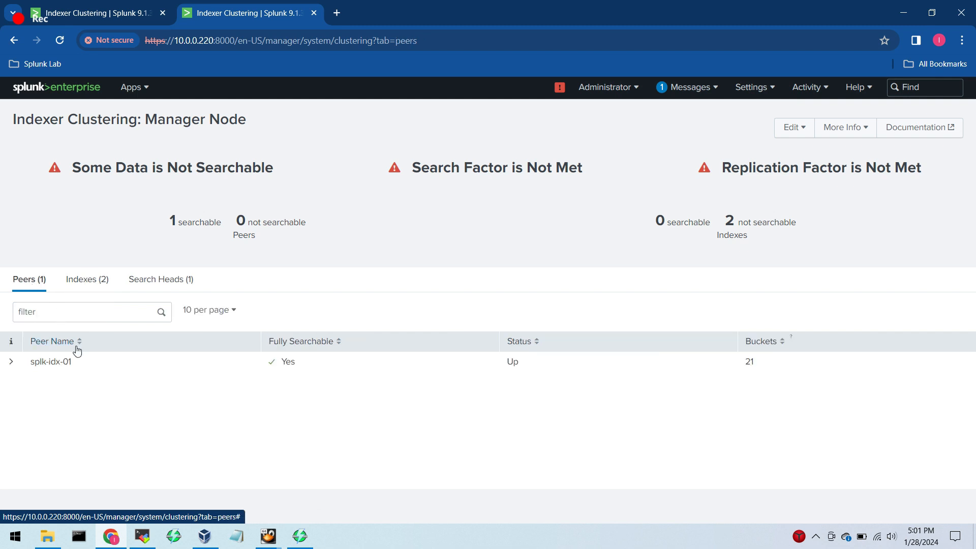
{"action": "left_click_drag", "start_coordinate": [72, 362], "coordinate": [29, 365]}
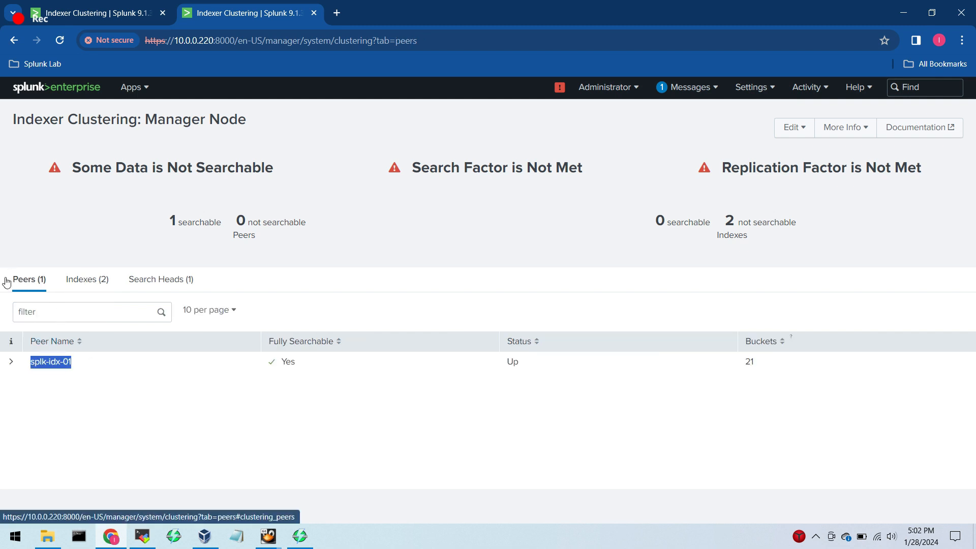
{"action": "left_click_drag", "start_coordinate": [7, 281], "coordinate": [66, 282]}
{"action": "left_click", "coordinate": [15, 362]}
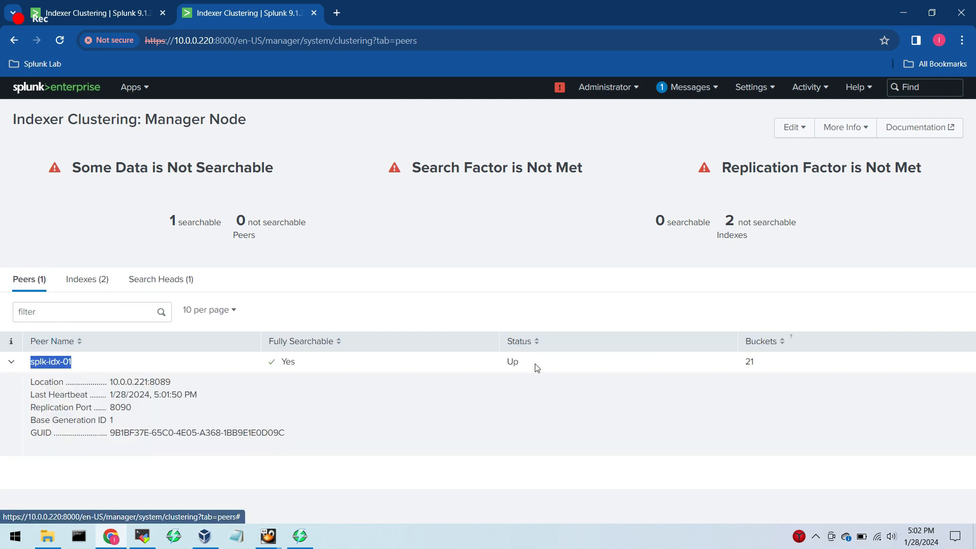
{"action": "left_click_drag", "start_coordinate": [573, 363], "coordinate": [318, 341]}
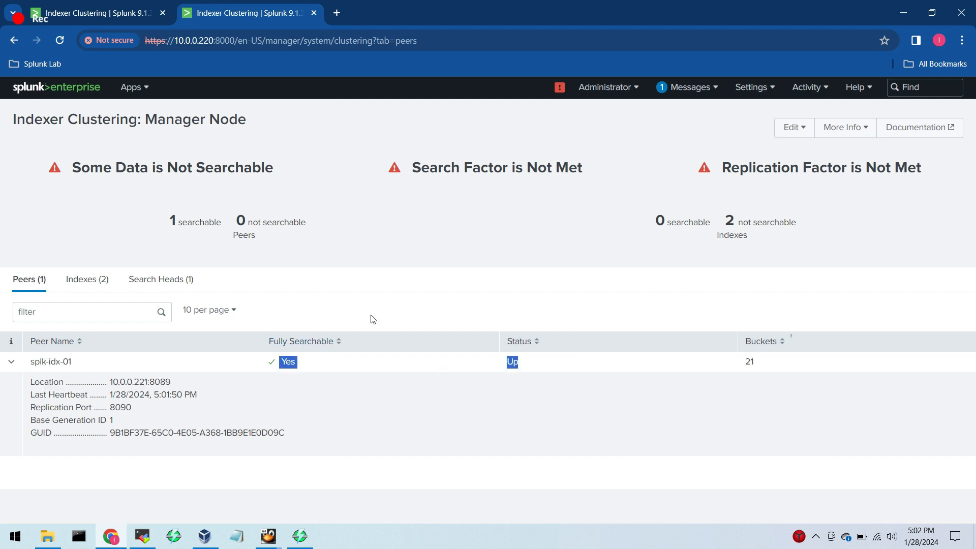
{"action": "left_click", "coordinate": [445, 252]}
{"action": "left_click_drag", "start_coordinate": [171, 386], "coordinate": [109, 389]}
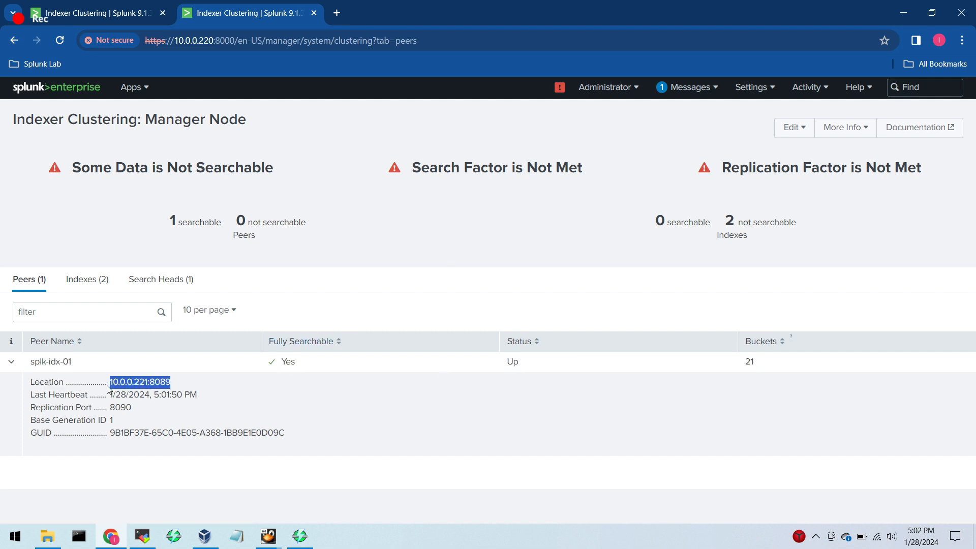
{"action": "left_click", "coordinate": [429, 280]}
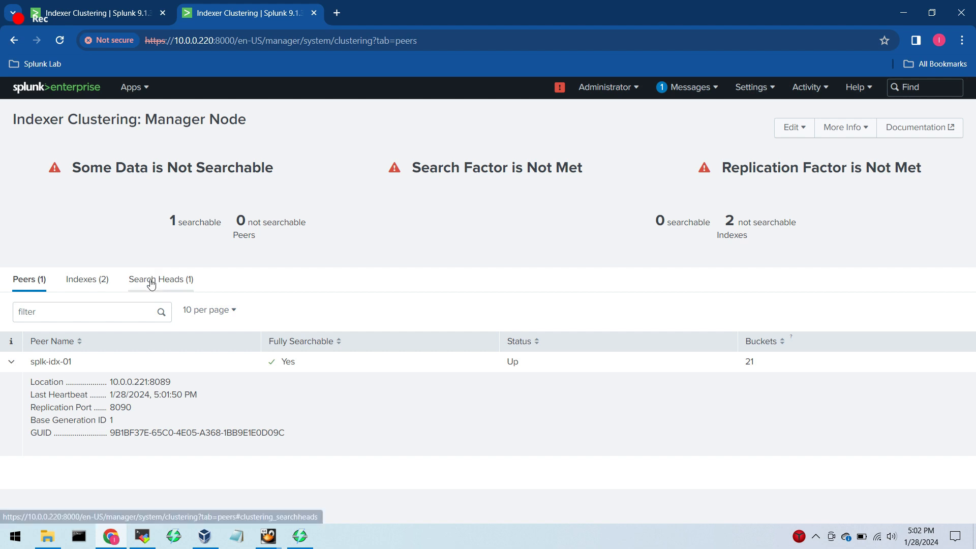
{"action": "left_click", "coordinate": [85, 13]}
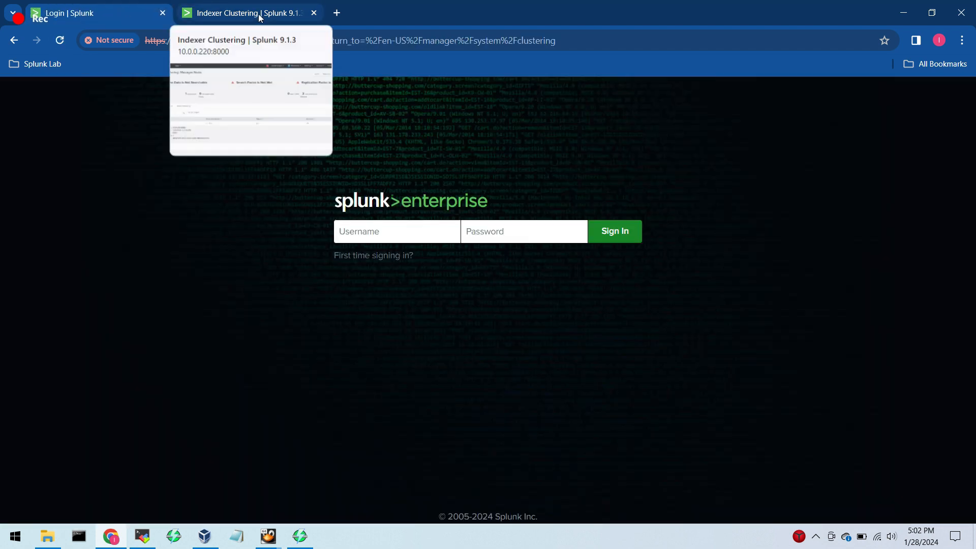
{"action": "left_click", "coordinate": [257, 15]}
{"action": "left_click", "coordinate": [117, 13]}
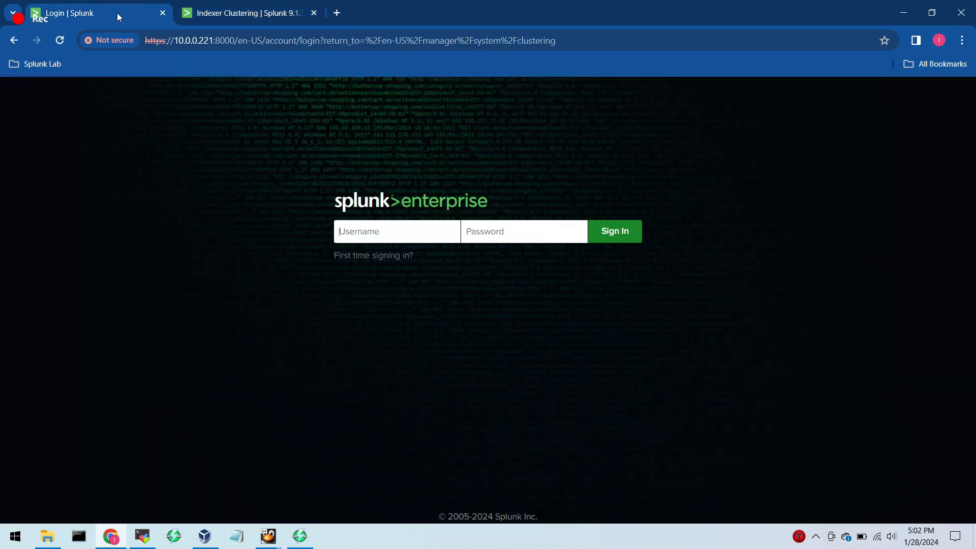
{"action": "left_click", "coordinate": [276, 16]}
Open the Indexer 02 (10.0.0.222) bookmark in a new tab and sign in as admin with the account password.
{"action": "left_click", "coordinate": [44, 64]}
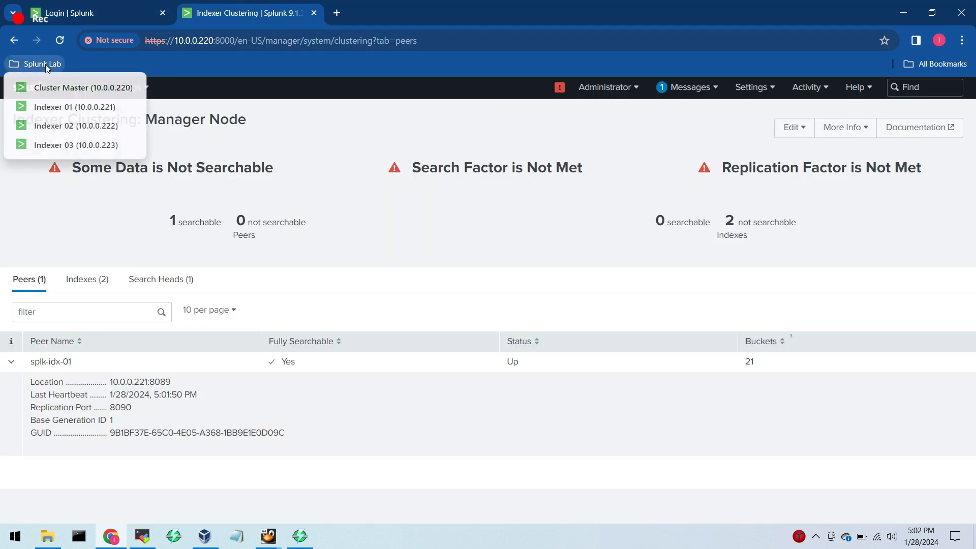
{"action": "middle_click", "coordinate": [66, 125]}
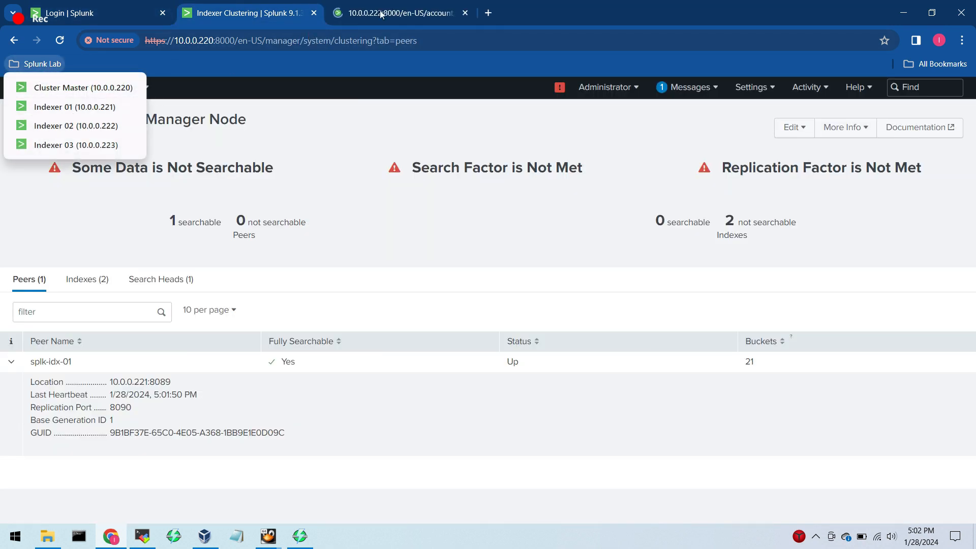
{"action": "left_click", "coordinate": [382, 14]}
{"action": "type", "text": "admin"}
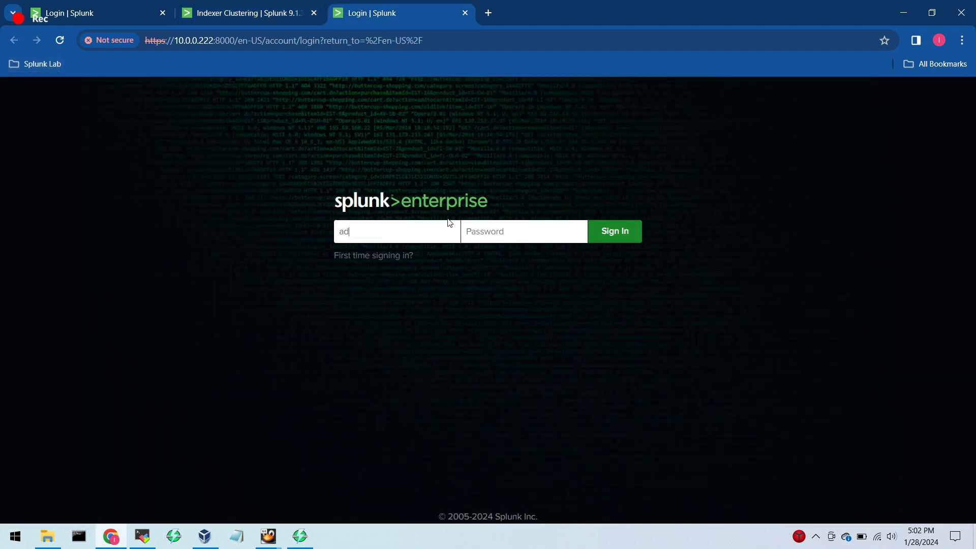
{"action": "key", "text": "Tab"}
{"action": "type", "text": "***********"}
{"action": "key", "text": "Return"}
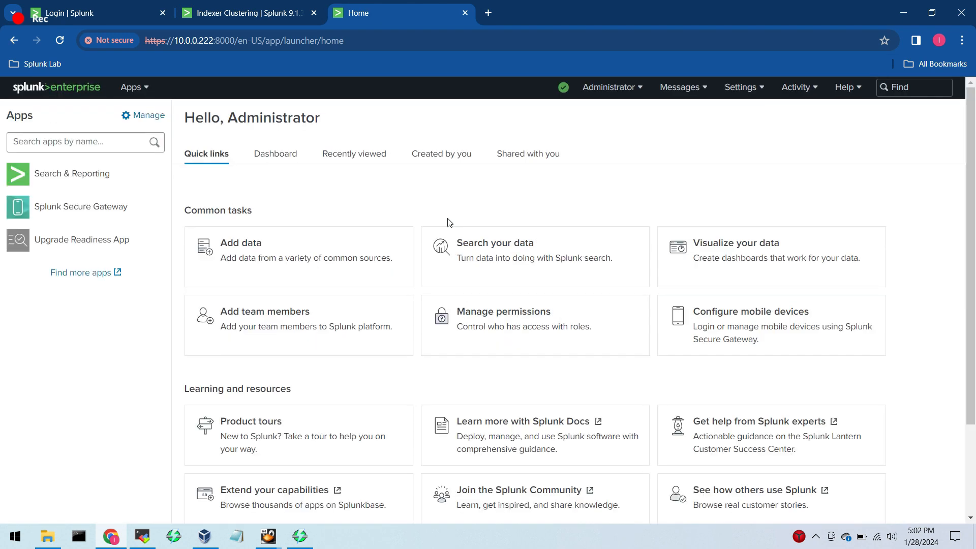
Start enabling indexer clustering on Indexer 02 with the Peer node role and proceed to its configuration.
{"action": "left_click", "coordinate": [741, 87]}
{"action": "left_click", "coordinate": [845, 262]}
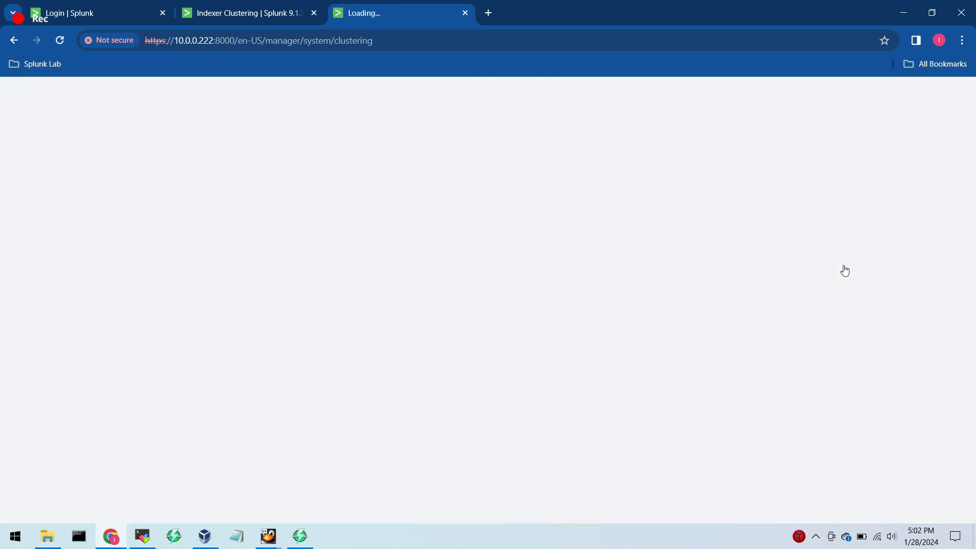
{"action": "left_click", "coordinate": [107, 192]}
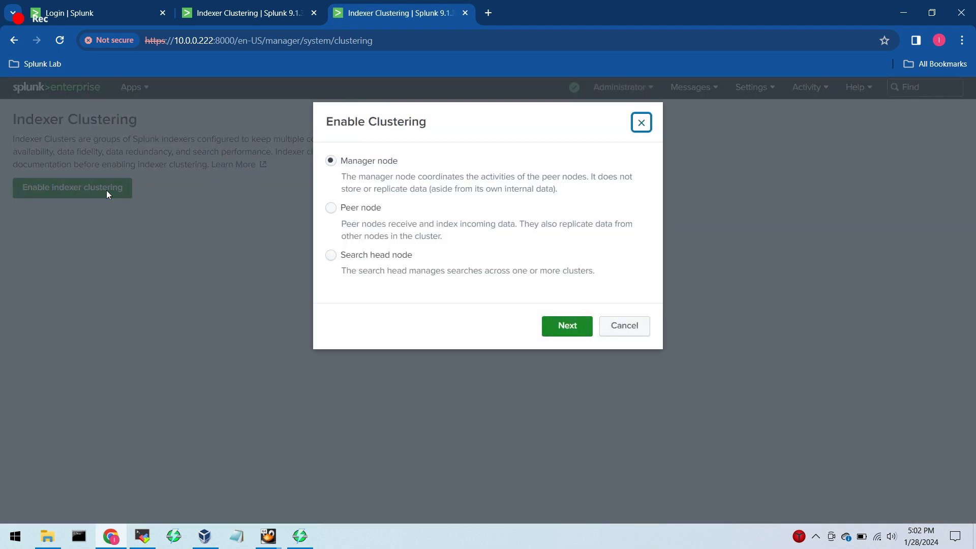
{"action": "left_click", "coordinate": [330, 207]}
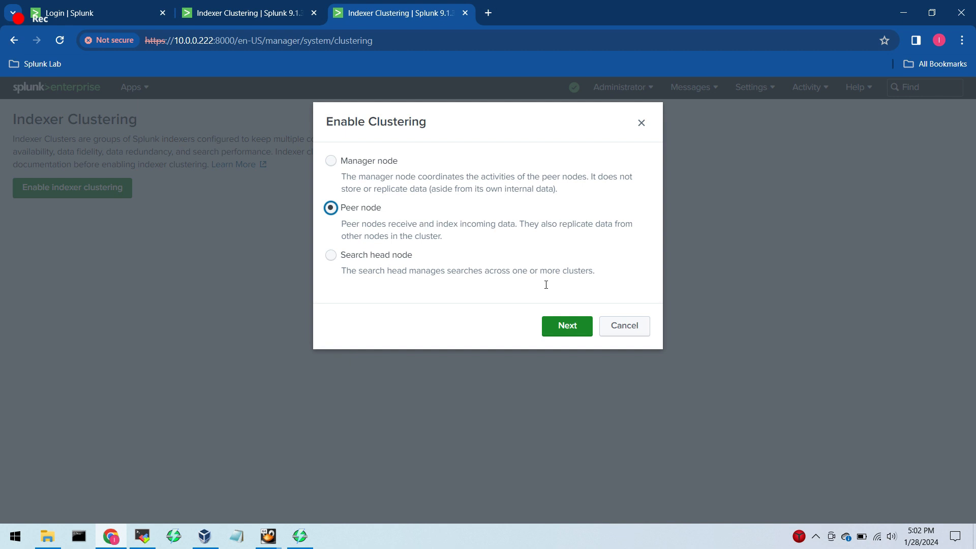
{"action": "left_click", "coordinate": [577, 327]}
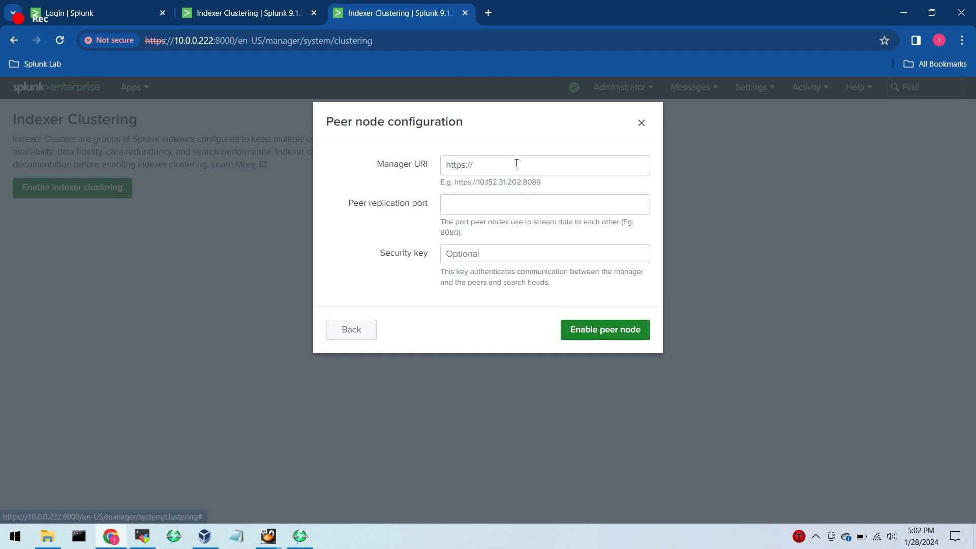
{"action": "left_click", "coordinate": [244, 13]}
{"action": "left_click_drag", "start_coordinate": [213, 40], "coordinate": [91, 42]}
{"action": "key", "text": "ctrl+c"}
{"action": "left_click", "coordinate": [412, 6]}
{"action": "left_click_drag", "start_coordinate": [470, 164], "coordinate": [386, 167]}
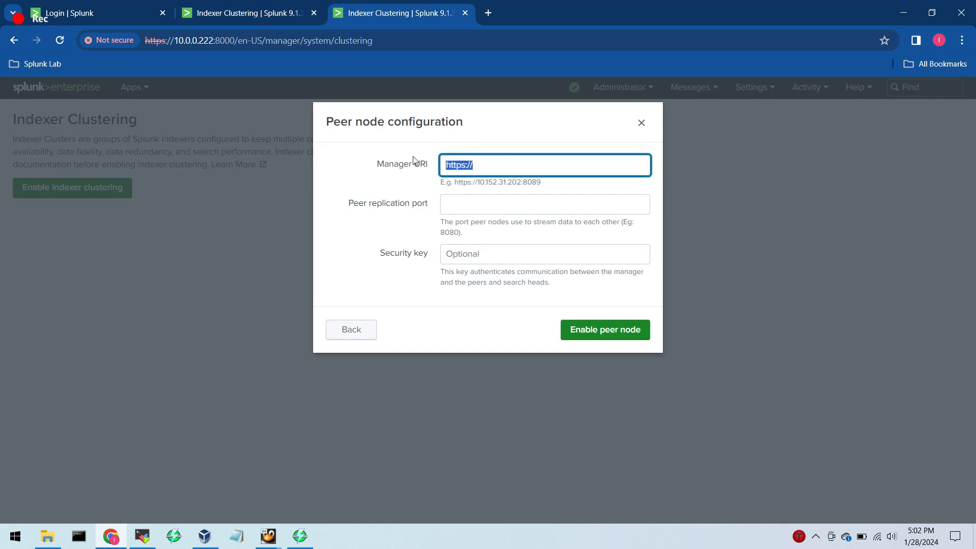
{"action": "key", "text": "ctrl+v"}
{"action": "type", "text": "/"}
{"action": "key", "text": "BackSpace"}
{"action": "type", "text": ":8089"}
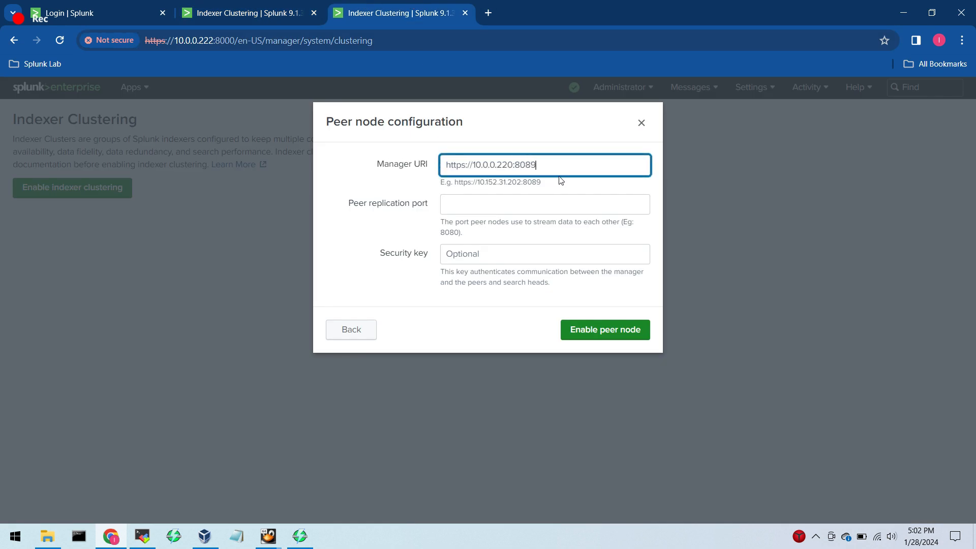
{"action": "key", "text": "Tab"}
{"action": "type", "text": "8090"}
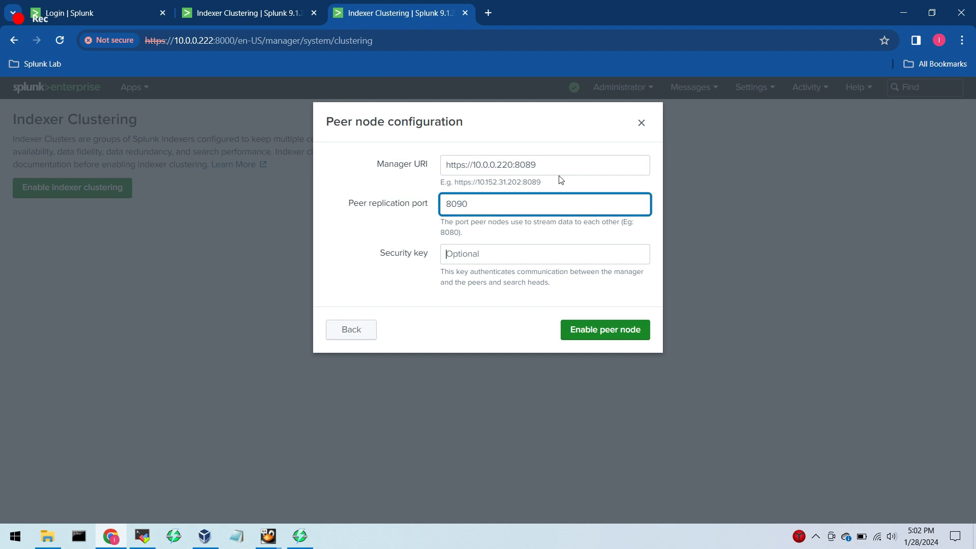
Enter the cluster security key on Indexer 02, enable the peer node, and restart Splunk.
{"action": "key", "text": "Tab"}
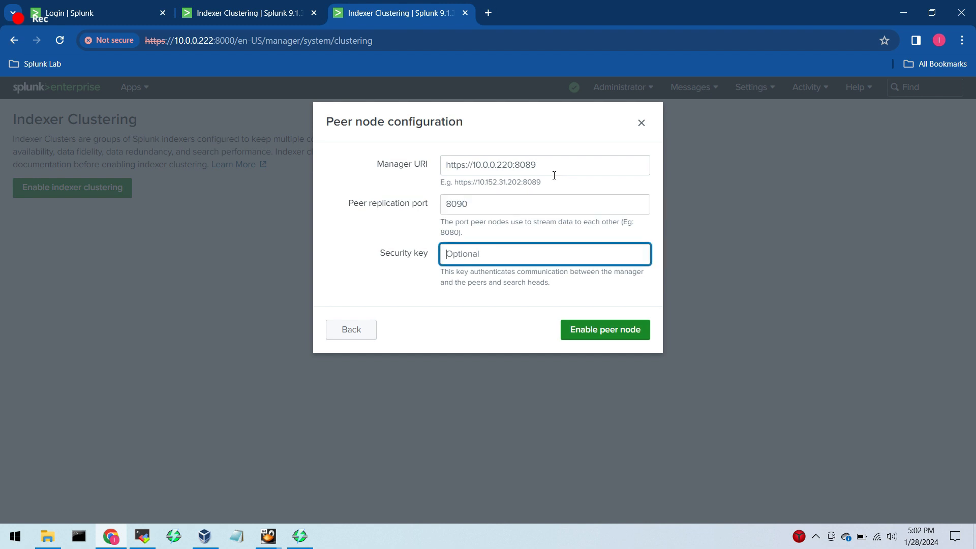
{"action": "type", "text": "************"}
{"action": "left_click", "coordinate": [609, 330]}
{"action": "left_click", "coordinate": [648, 338]}
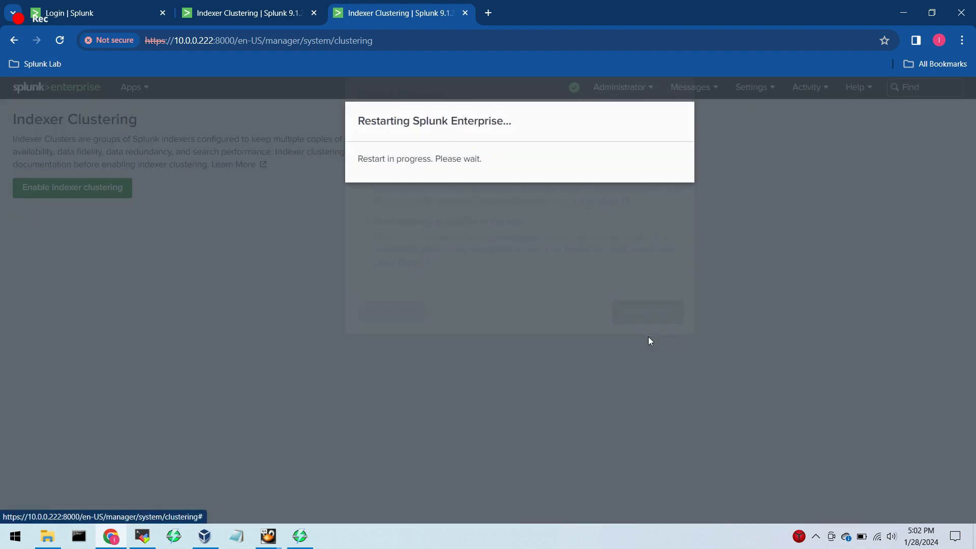
Open the Indexer 03 (10.0.0.223) bookmark in a new tab and sign in as admin with the account password.
{"action": "left_click", "coordinate": [43, 65]}
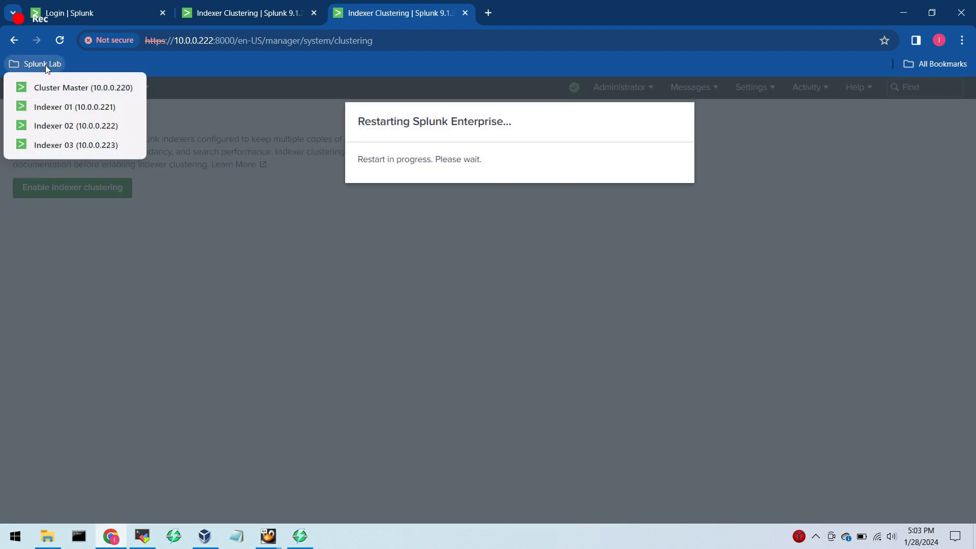
{"action": "middle_click", "coordinate": [76, 145]}
{"action": "left_click", "coordinate": [453, 16]}
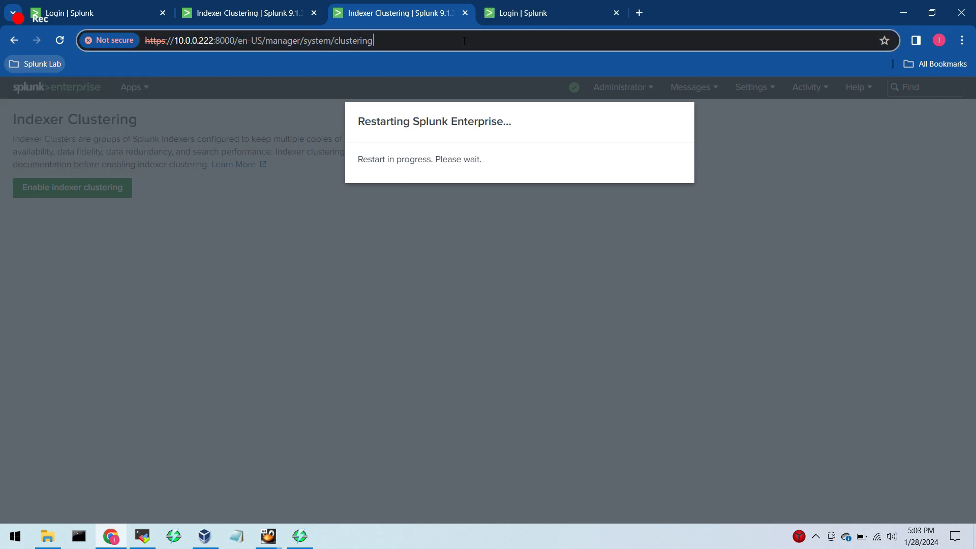
{"action": "left_click", "coordinate": [502, 13]}
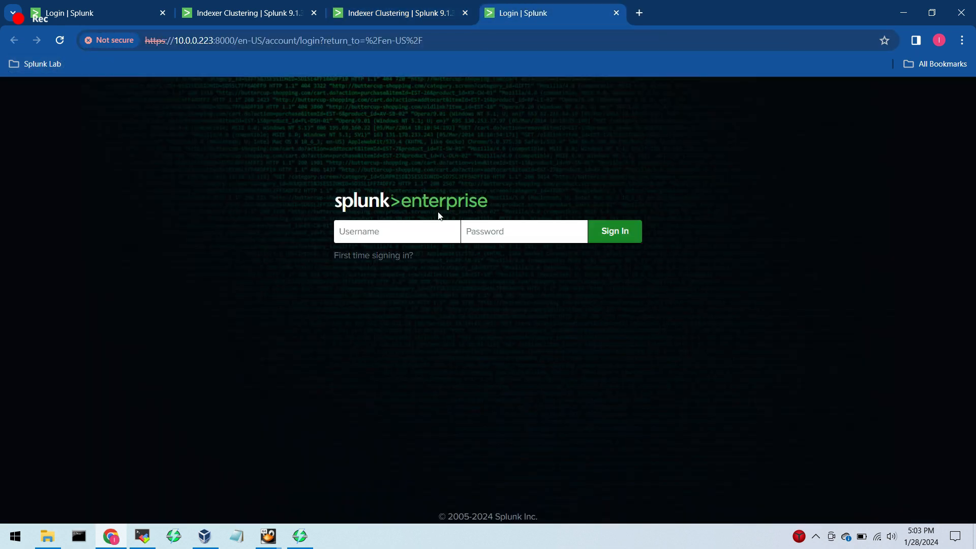
{"action": "type", "text": "admin"}
{"action": "key", "text": "Tab"}
{"action": "type", "text": "changeme123"}
{"action": "key", "text": "Return"}
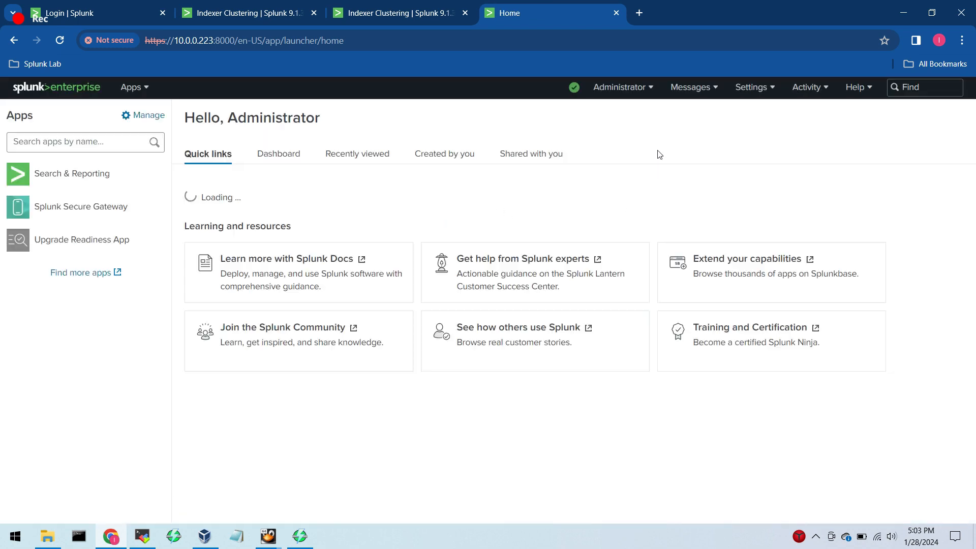
Start enabling indexer clustering on Indexer 03 with the Peer node role and proceed to its configuration.
{"action": "left_click", "coordinate": [751, 91]}
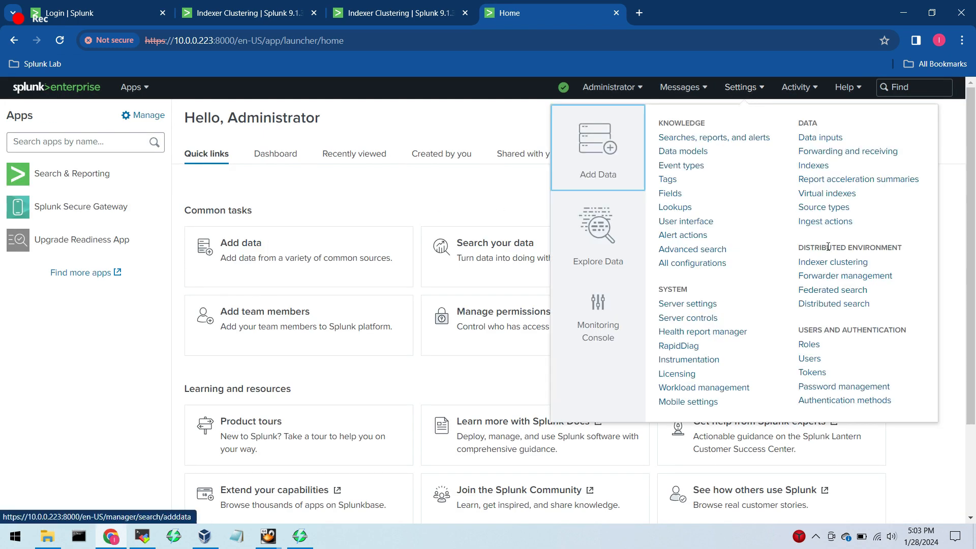
{"action": "left_click", "coordinate": [830, 263]}
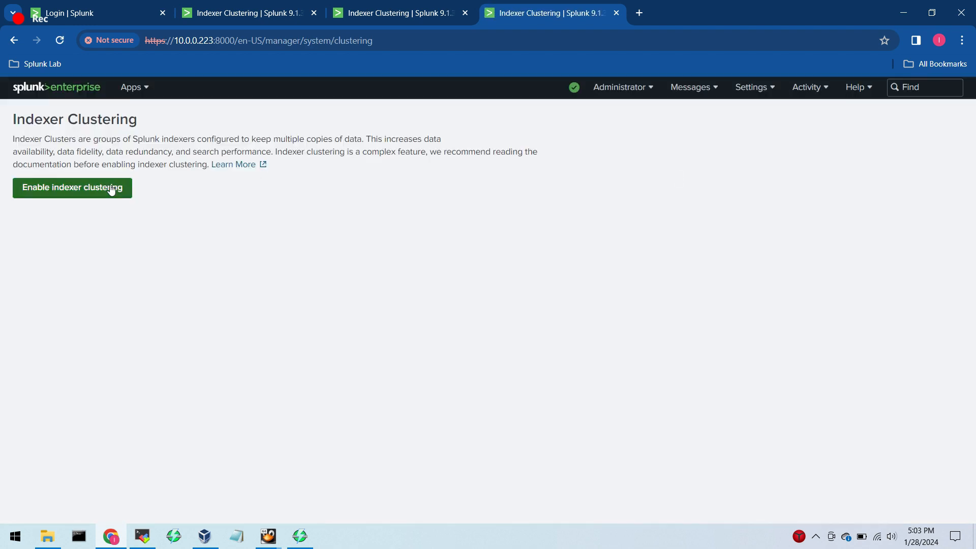
{"action": "left_click", "coordinate": [112, 188]}
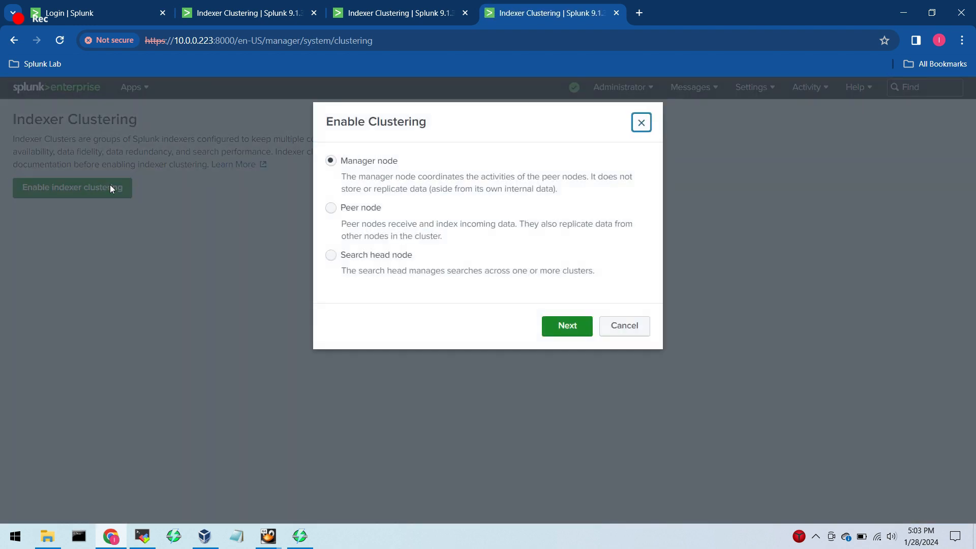
{"action": "left_click", "coordinate": [330, 208]}
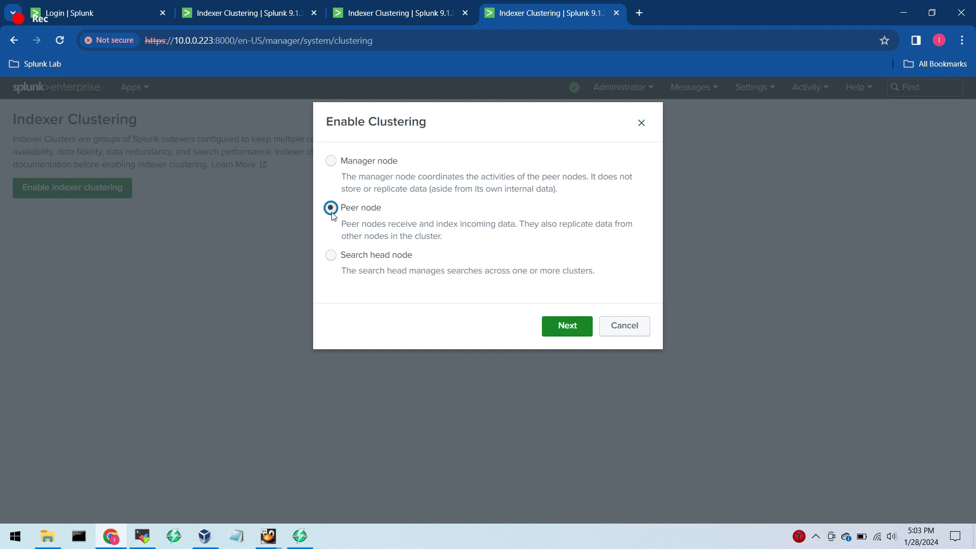
{"action": "left_click", "coordinate": [567, 325]}
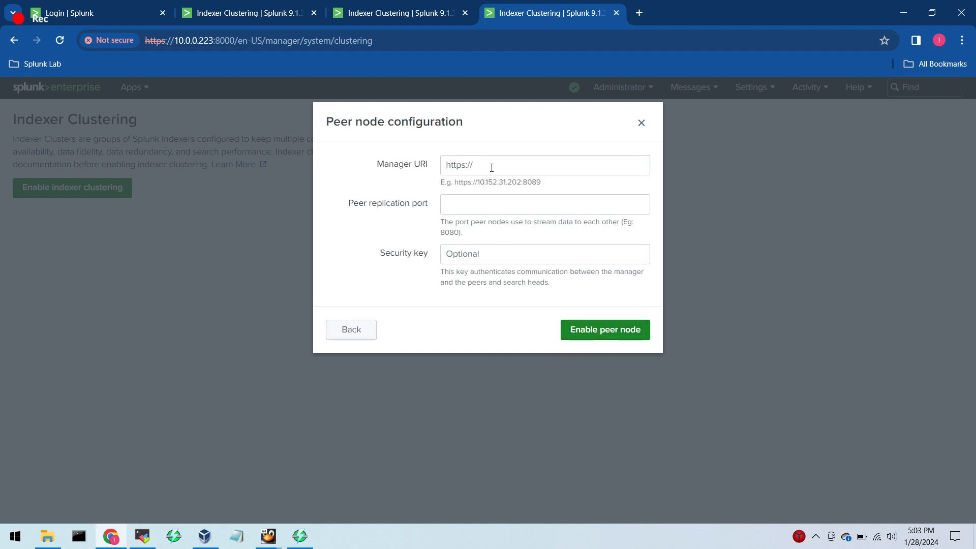
{"action": "left_click", "coordinate": [455, 171]}
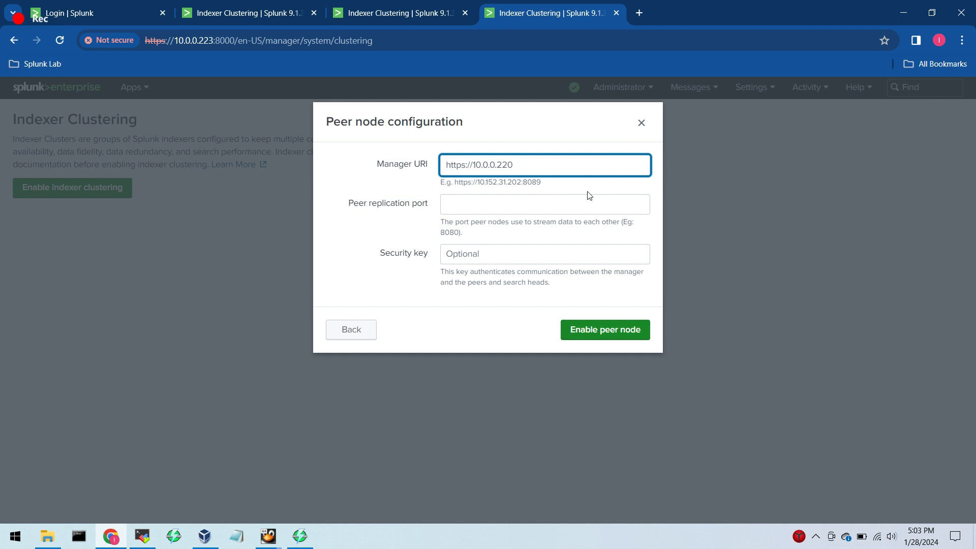
{"action": "type", "text": ":8089"}
{"action": "key", "text": "Tab"}
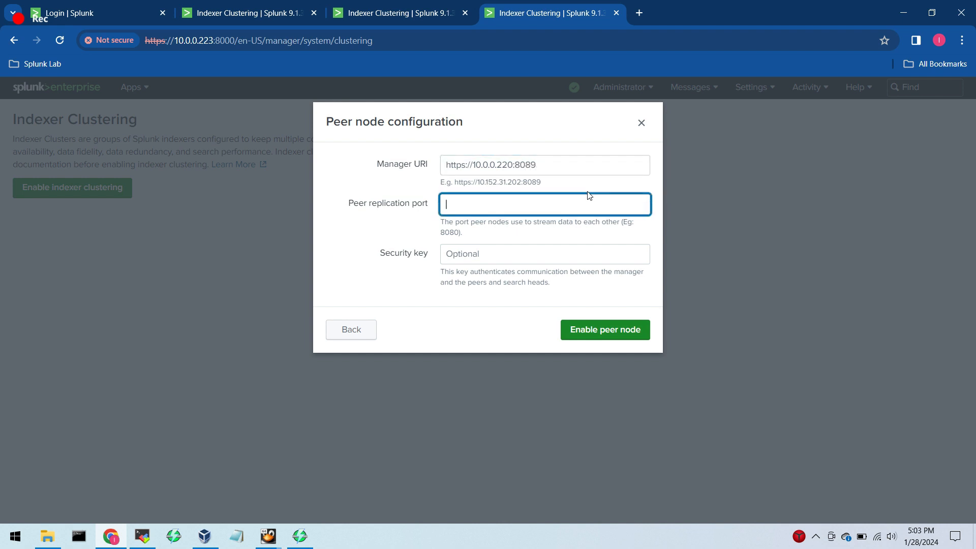
{"action": "type", "text": "8090"}
{"action": "key", "text": "Tab"}
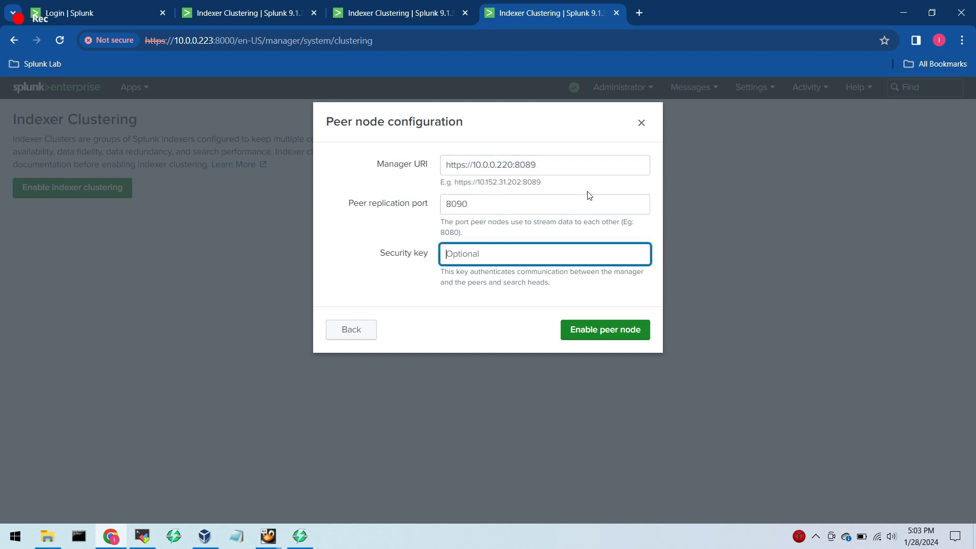
Enter the cluster security key on Indexer 03, enable the peer node, and restart Splunk.
{"action": "type", "text": "••••••••••••"}
{"action": "left_click", "coordinate": [611, 333]}
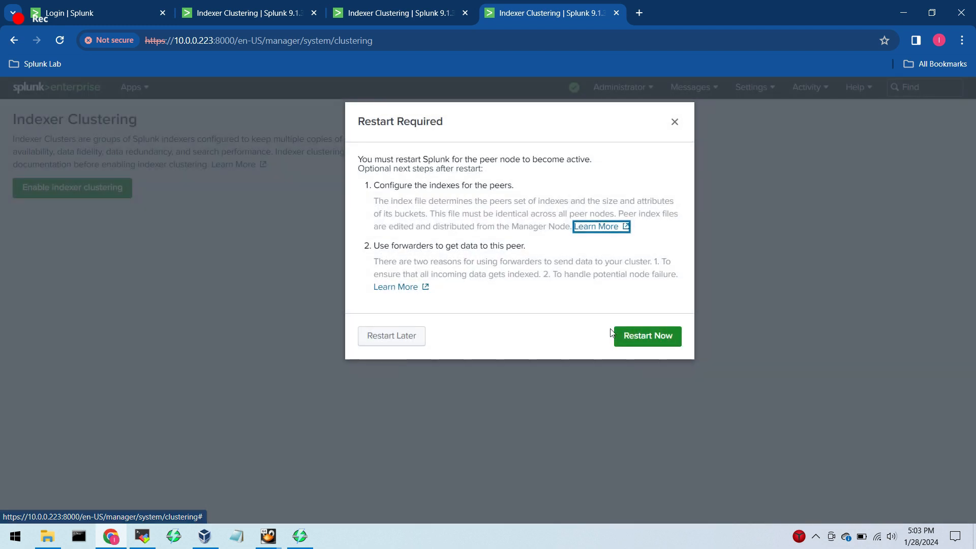
{"action": "left_click", "coordinate": [632, 337]}
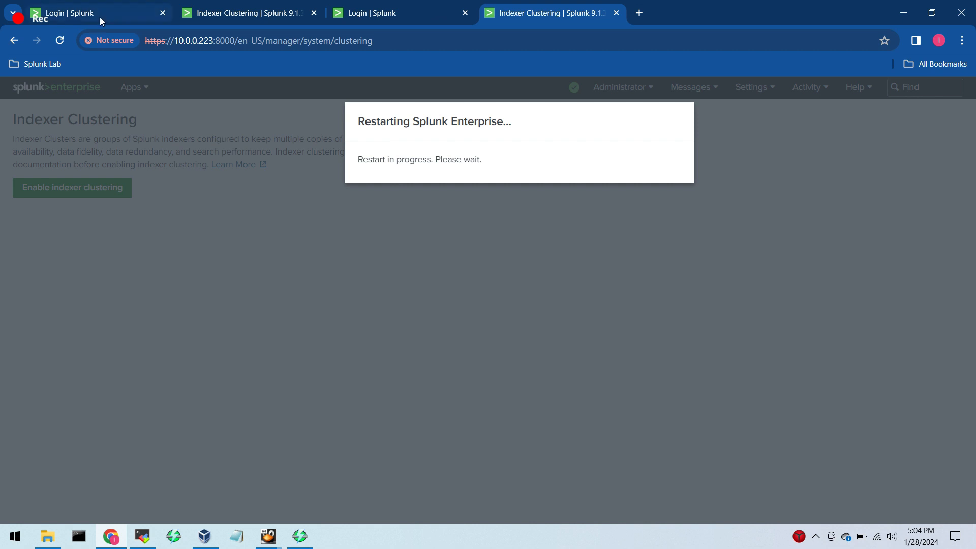
Return to the manager node's clustering page, collapse splk-idx-01's details, and examine splk-idx-03's status and the cluster's health indicators.
{"action": "left_click_drag", "start_coordinate": [249, 14], "coordinate": [150, 29]}
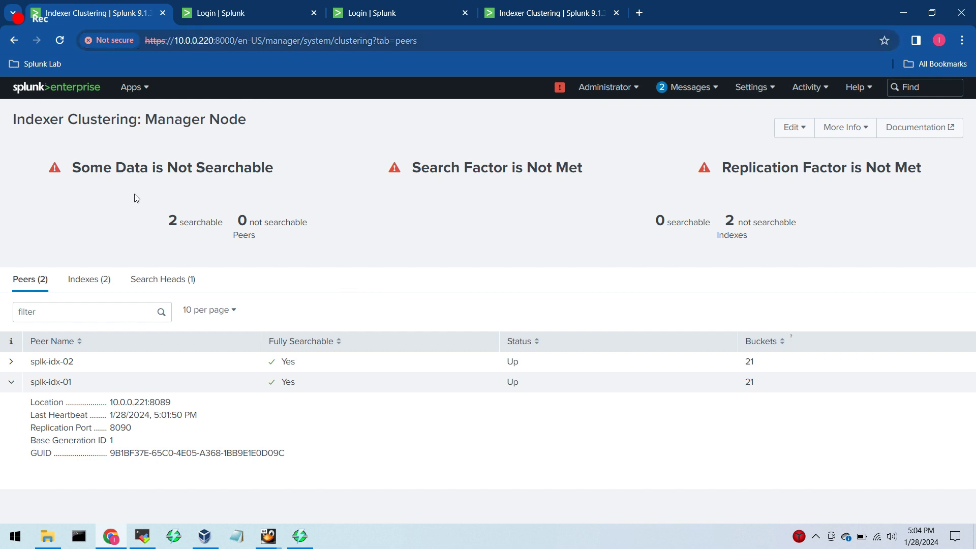
{"action": "left_click_drag", "start_coordinate": [135, 196], "coordinate": [227, 227]}
{"action": "left_click", "coordinate": [430, 236]}
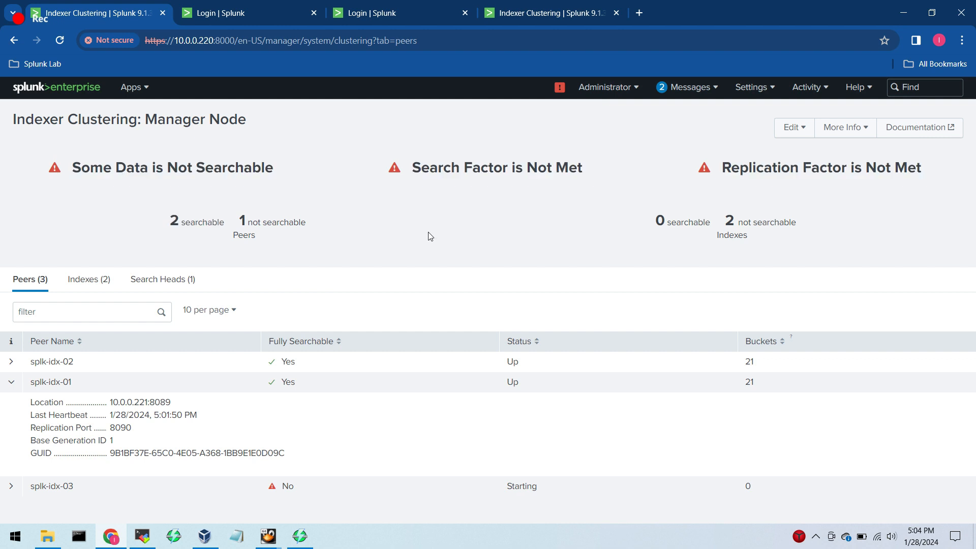
{"action": "left_click", "coordinate": [11, 382]}
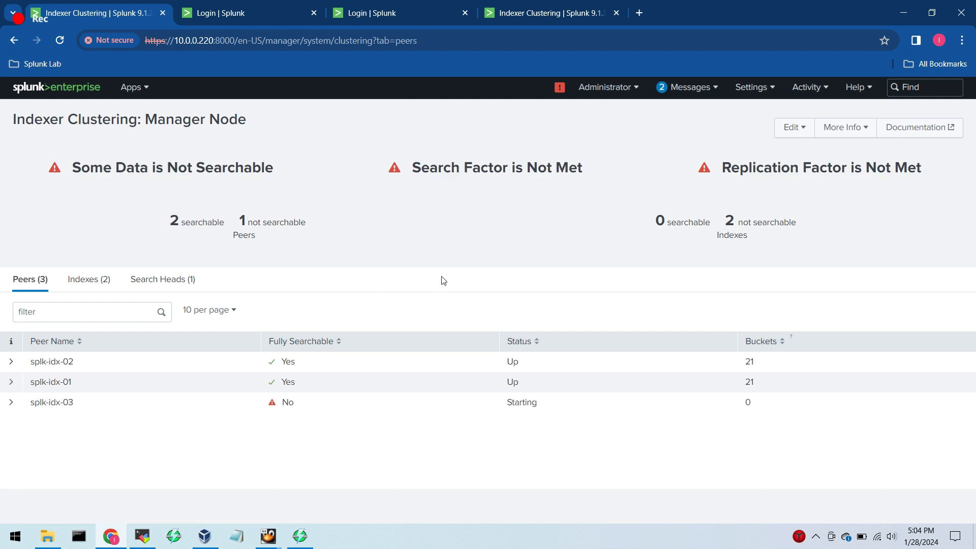
{"action": "left_click_drag", "start_coordinate": [549, 395], "coordinate": [256, 416]}
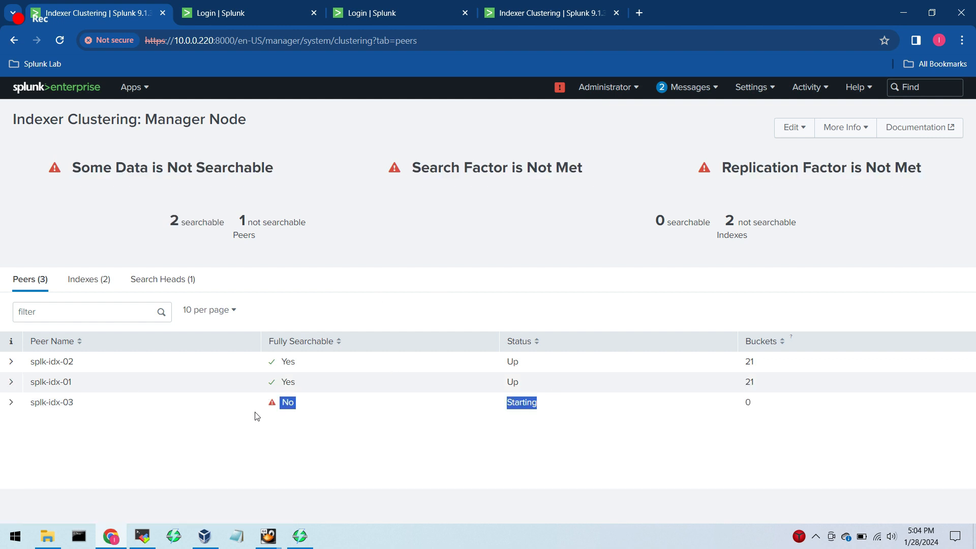
{"action": "left_click_drag", "start_coordinate": [408, 168], "coordinate": [579, 167]}
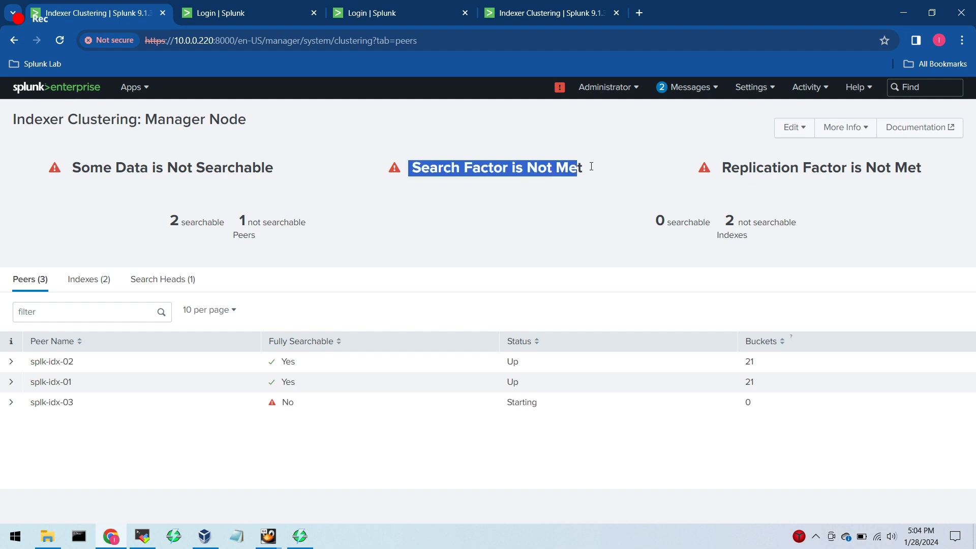
{"action": "left_click_drag", "start_coordinate": [721, 168], "coordinate": [952, 175]}
{"action": "left_click_drag", "start_coordinate": [69, 167], "coordinate": [296, 174]}
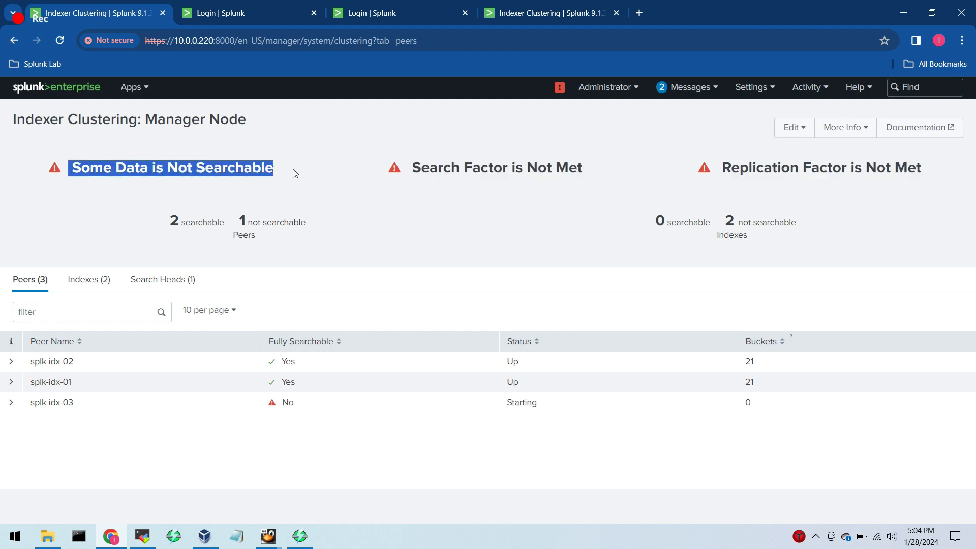
Review the manager node's index and search head lists, collapse the splk-cm details, and return to the peer list.
{"action": "left_click", "coordinate": [81, 279]}
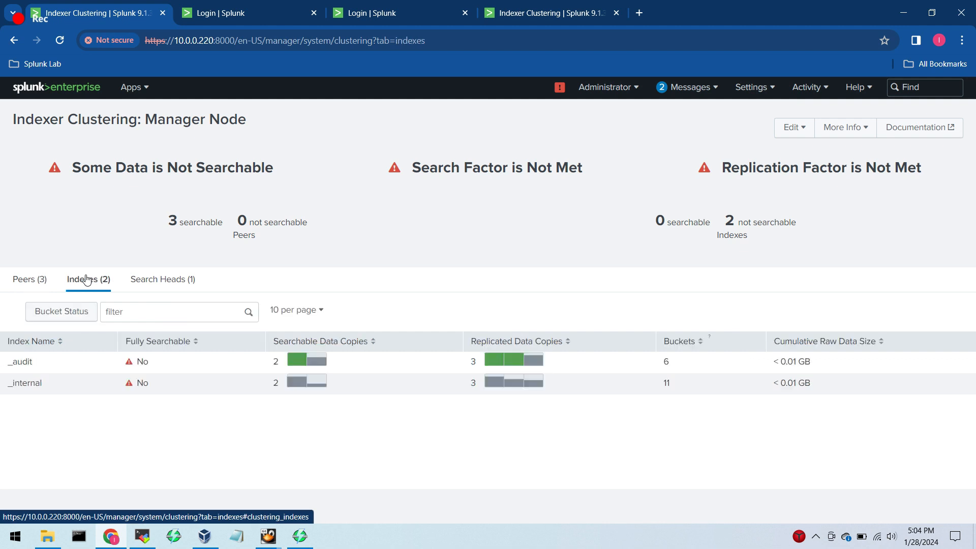
{"action": "left_click", "coordinate": [153, 280]}
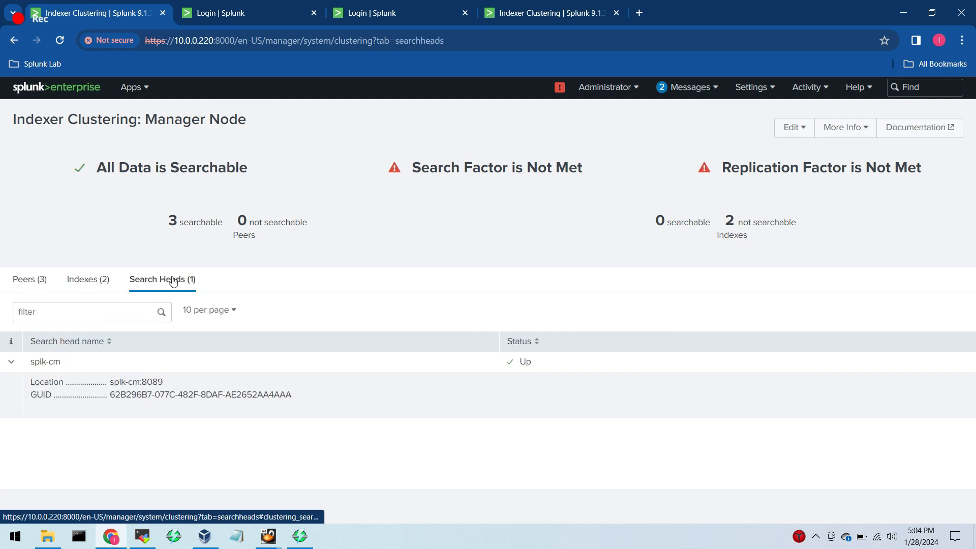
{"action": "left_click", "coordinate": [11, 361]}
{"action": "left_click", "coordinate": [23, 283]}
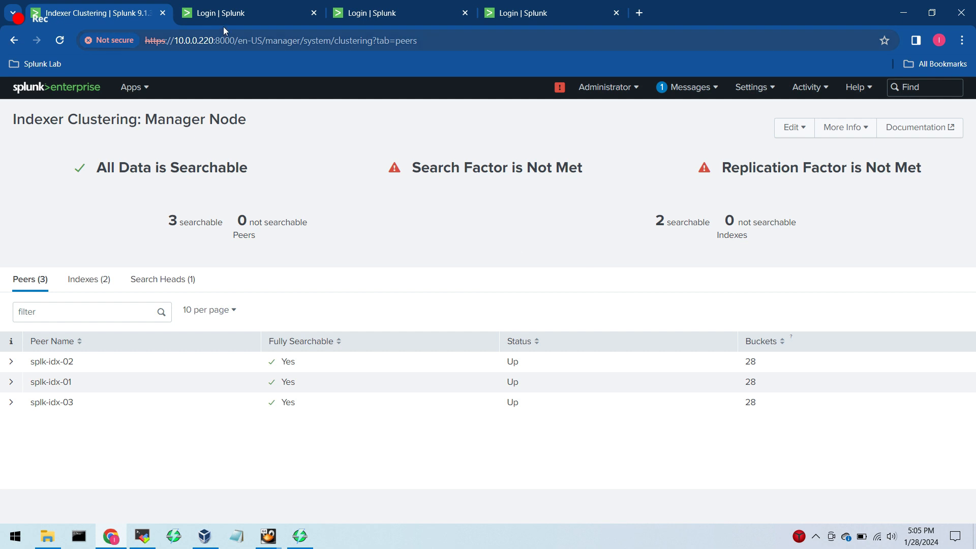
Sign in to Indexer 01 (10.0.0.221) as admin with the account password and review its peer node details.
{"action": "left_click", "coordinate": [230, 13]}
{"action": "left_click", "coordinate": [420, 232]}
{"action": "type", "text": "a"}
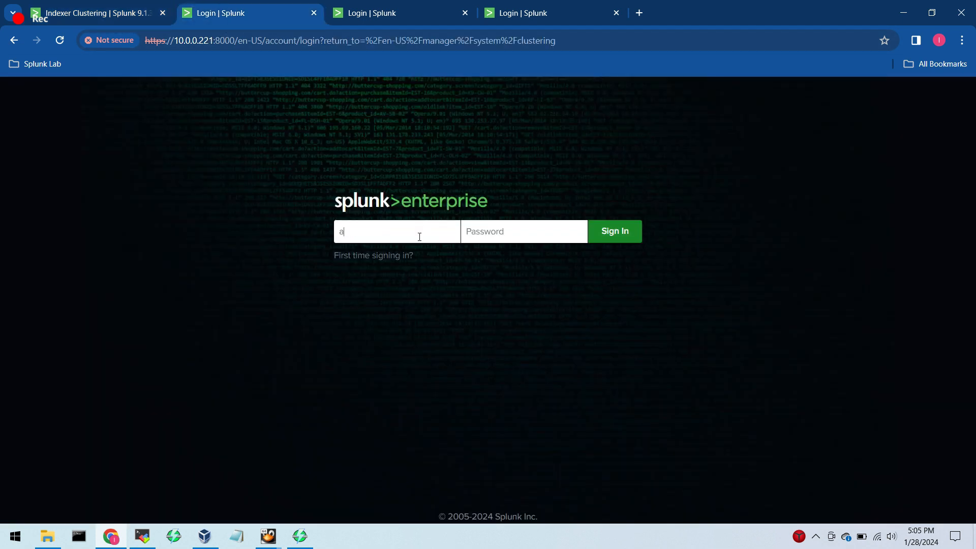
{"action": "type", "text": "dmin"}
{"action": "key", "text": "Tab"}
{"action": "type", "text": "•••••••••••"}
{"action": "key", "text": "Return"}
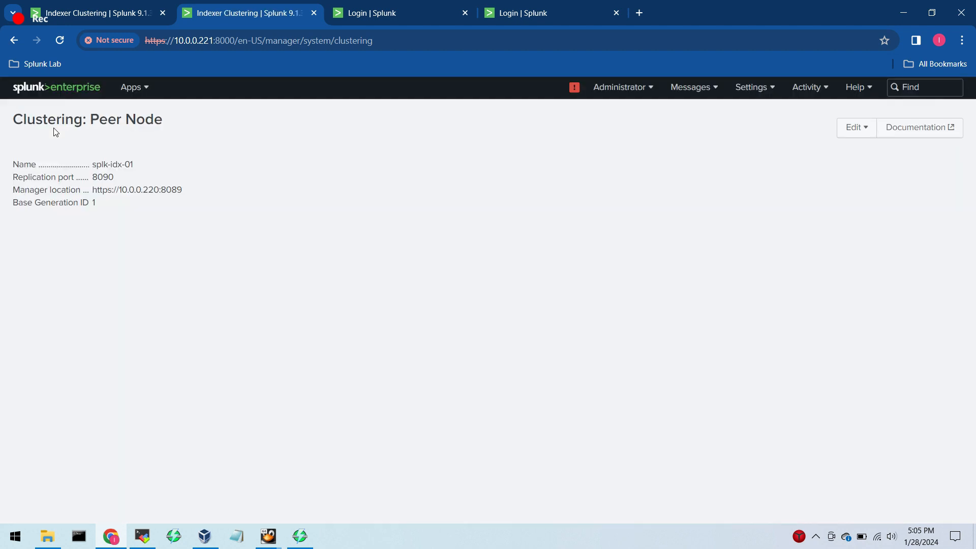
{"action": "left_click_drag", "start_coordinate": [12, 119], "coordinate": [183, 211]}
{"action": "left_click_drag", "start_coordinate": [102, 205], "coordinate": [5, 208]}
{"action": "left_click", "coordinate": [5, 207]}
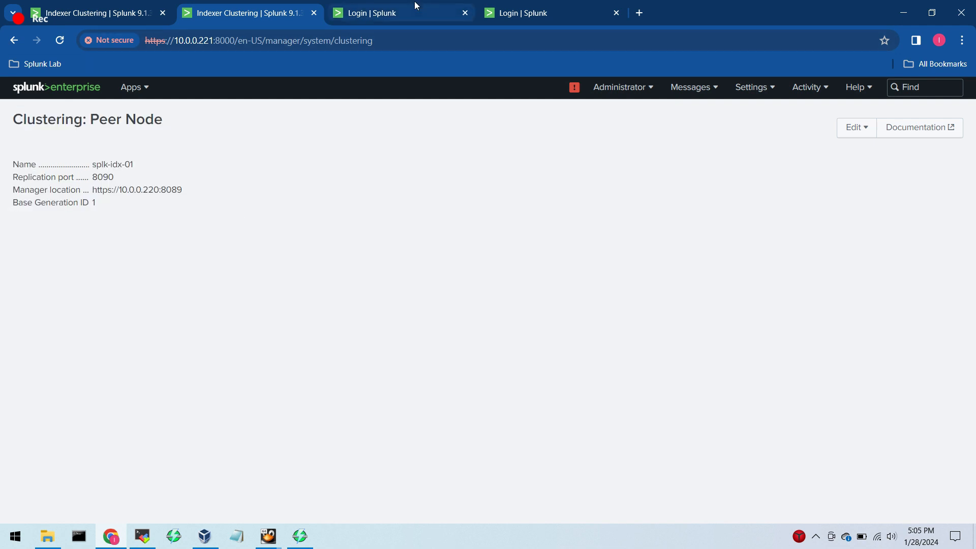
Sign in to Indexer 02 (10.0.0.222) as admin with the account password and check its name and base generation ID.
{"action": "left_click", "coordinate": [413, 2]}
{"action": "left_click", "coordinate": [379, 228]}
{"action": "type", "text": "admin"}
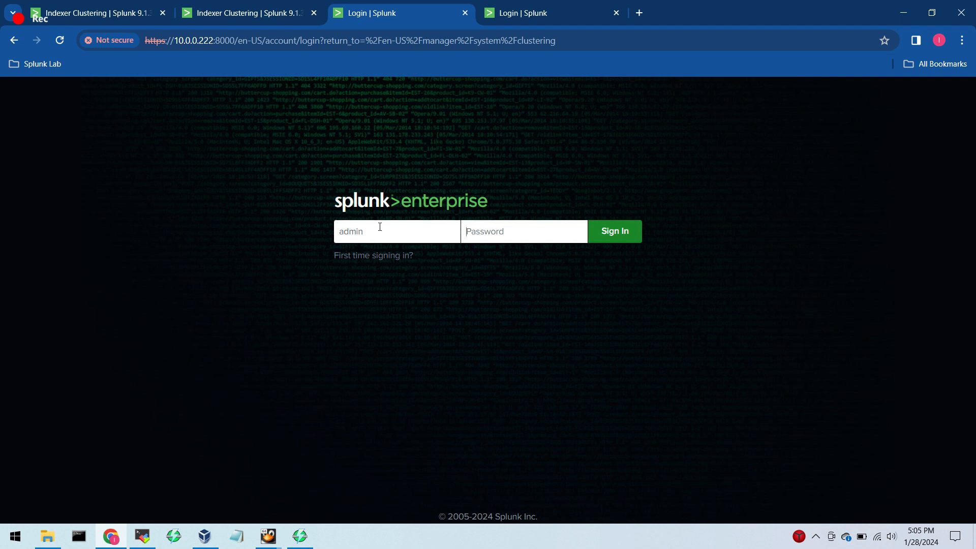
{"action": "key", "text": "Tab"}
{"action": "type", "text": "•••••••••••"}
{"action": "key", "text": "Return"}
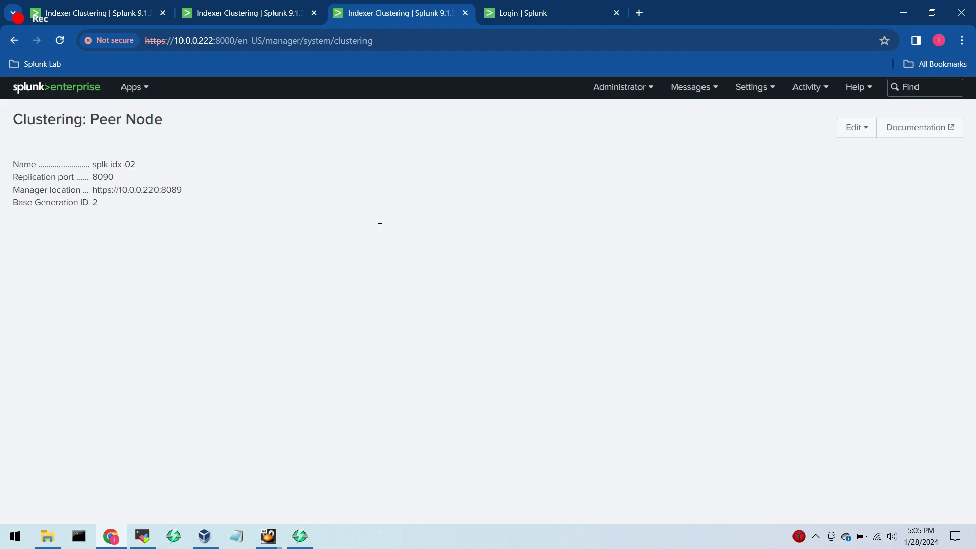
{"action": "left_click_drag", "start_coordinate": [136, 164], "coordinate": [93, 165]}
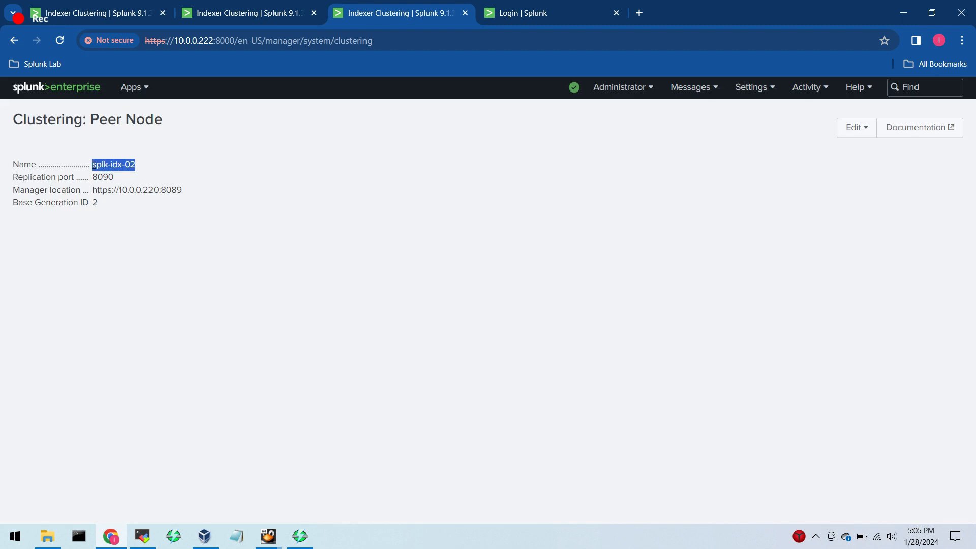
{"action": "left_click_drag", "start_coordinate": [93, 202], "coordinate": [11, 213]}
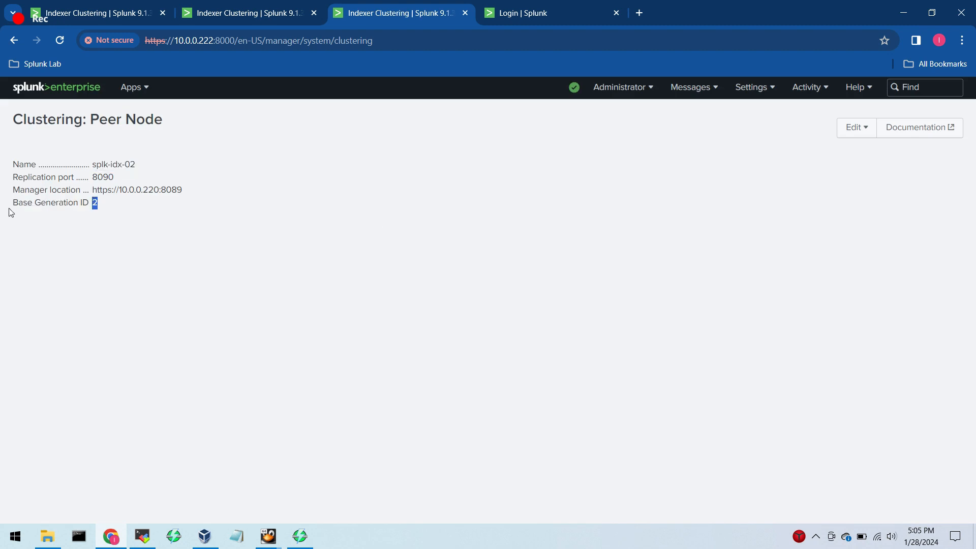
{"action": "left_click", "coordinate": [11, 212]}
Sign in to Indexer 03 (10.0.0.223) as admin with the account password and check its name and base generation ID.
{"action": "left_click", "coordinate": [549, 10]}
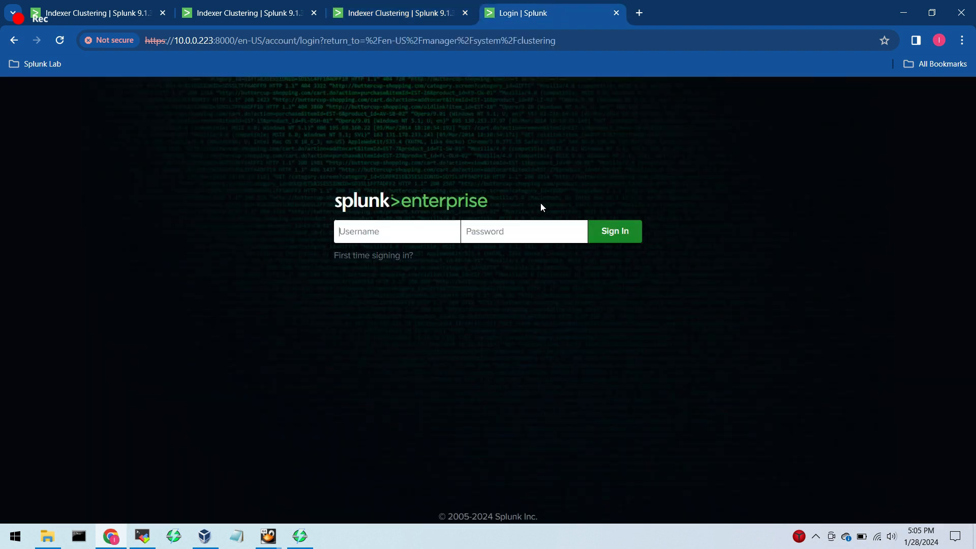
{"action": "type", "text": "admin"}
{"action": "key", "text": "Tab"}
{"action": "type", "text": "••••••••••"}
{"action": "key", "text": "Return"}
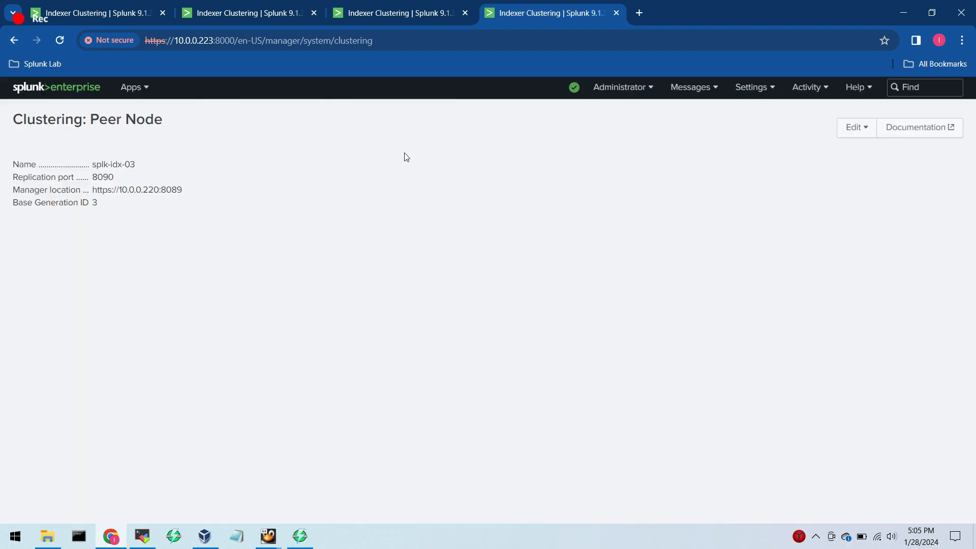
{"action": "left_click_drag", "start_coordinate": [136, 165], "coordinate": [93, 168]}
{"action": "left_click_drag", "start_coordinate": [131, 232], "coordinate": [94, 203]}
{"action": "left_click", "coordinate": [275, 231]}
Reload the manager node's clustering page and examine the peers, search heads, and the indexes' searchable and replicated data copies.
{"action": "left_click", "coordinate": [116, 17]}
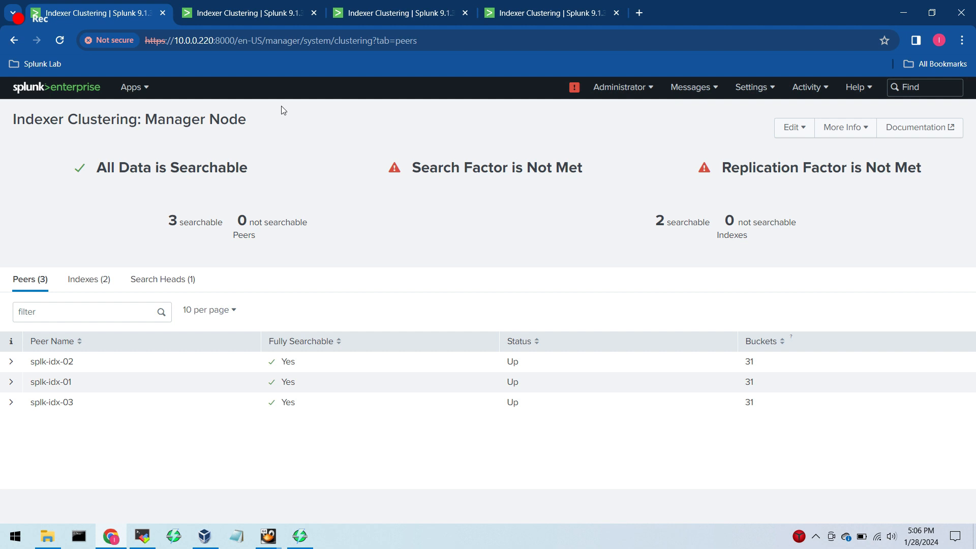
{"action": "left_click", "coordinate": [445, 47]}
{"action": "key", "text": "Return"}
{"action": "left_click", "coordinate": [89, 280]}
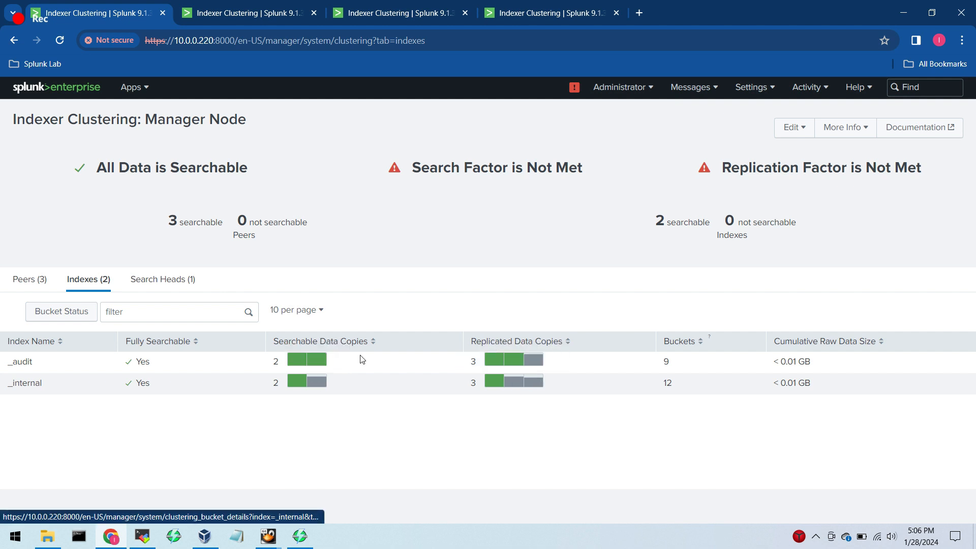
{"action": "left_click", "coordinate": [170, 283]}
{"action": "left_click", "coordinate": [28, 285]}
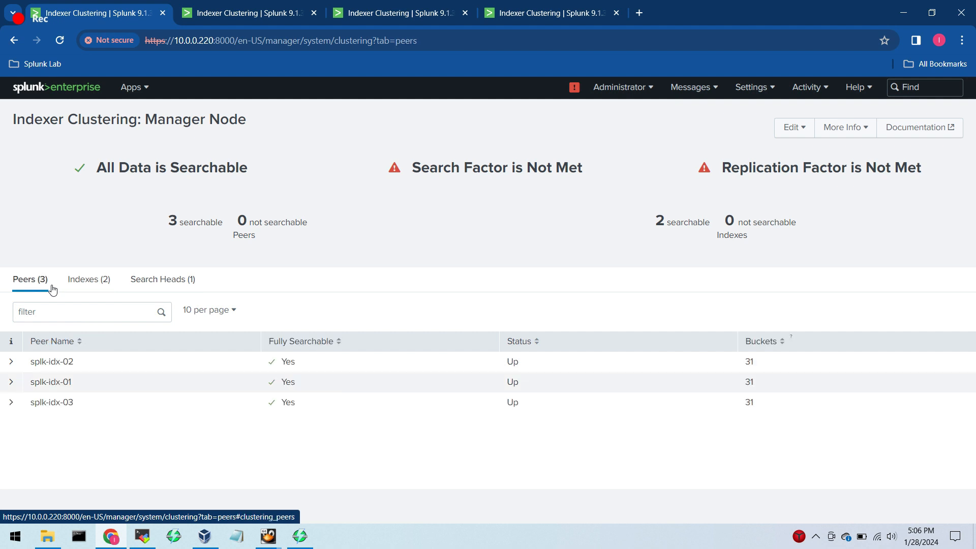
{"action": "left_click", "coordinate": [82, 282]}
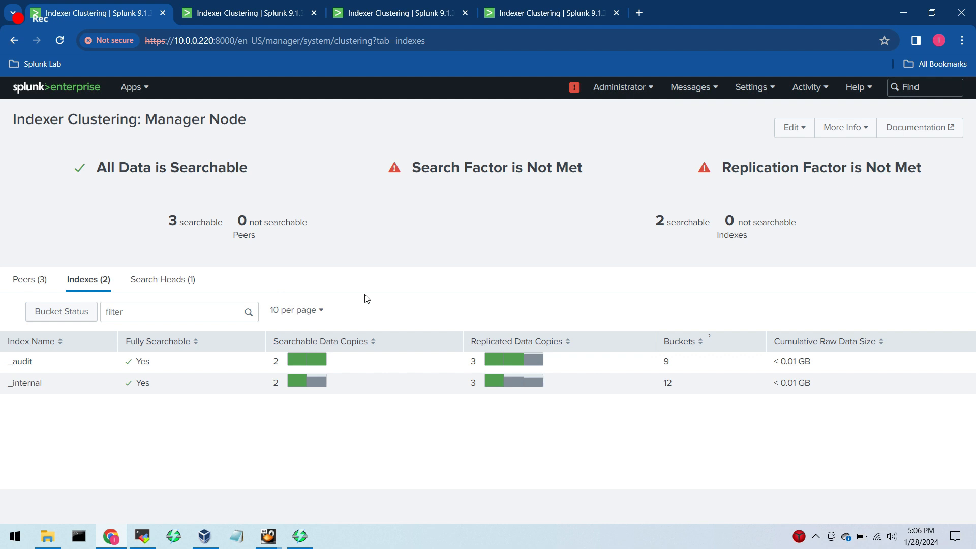
{"action": "left_click", "coordinate": [31, 278]}
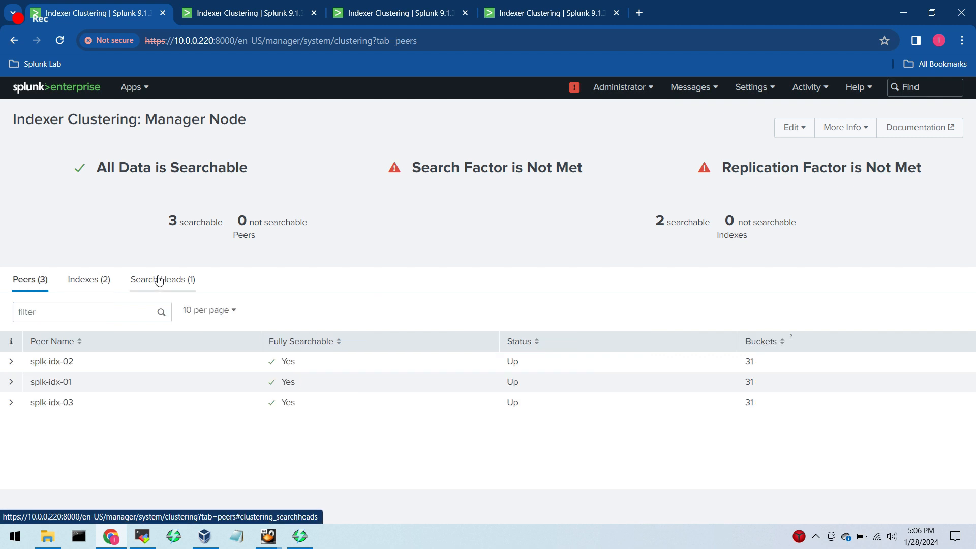
{"action": "left_click", "coordinate": [84, 279]}
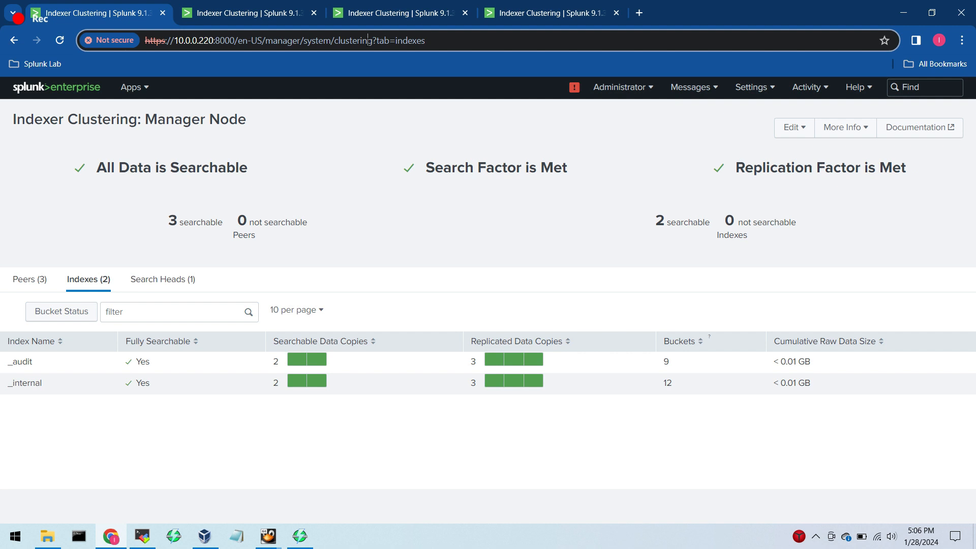
Check the cluster's search factor and replication factor status on the manager node, and reopen the peer list.
{"action": "left_click", "coordinate": [368, 40]}
{"action": "mouse_move", "coordinate": [407, 170]}
{"action": "left_mouse_down"}
{"action": "mouse_move", "coordinate": [524, 170]}
{"action": "mouse_move", "coordinate": [584, 182]}
{"action": "mouse_move", "coordinate": [410, 167]}
{"action": "left_mouse_up"}
{"action": "left_click", "coordinate": [586, 184]}
{"action": "left_click", "coordinate": [491, 199]}
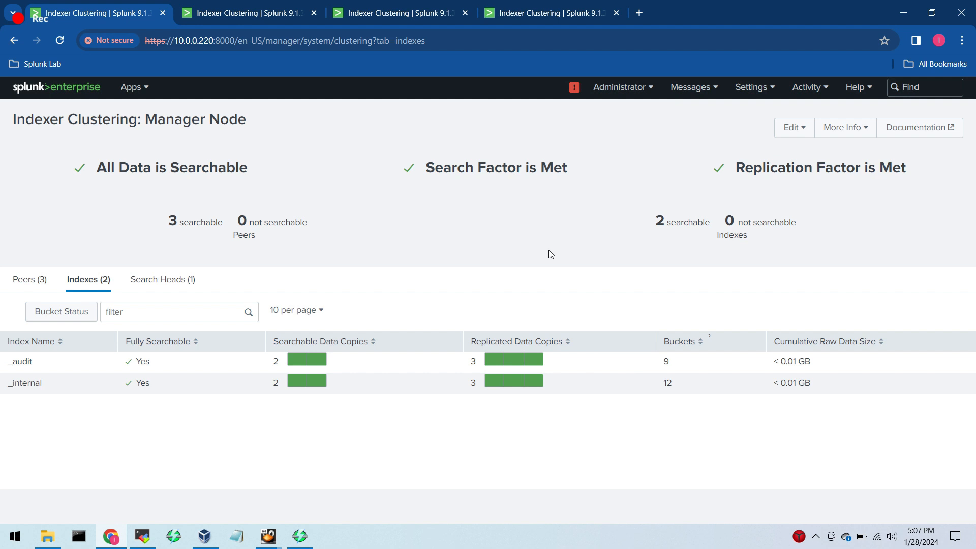
{"action": "left_click", "coordinate": [30, 281]}
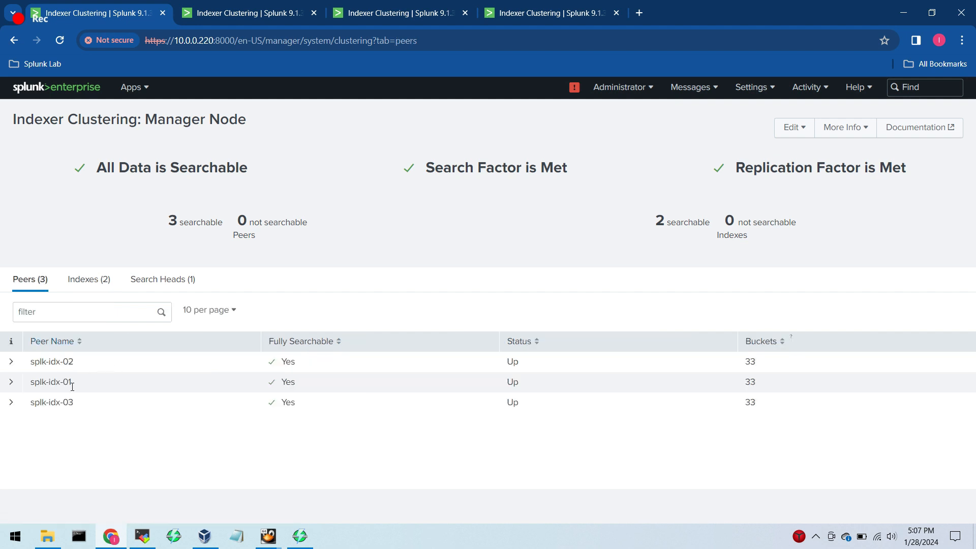